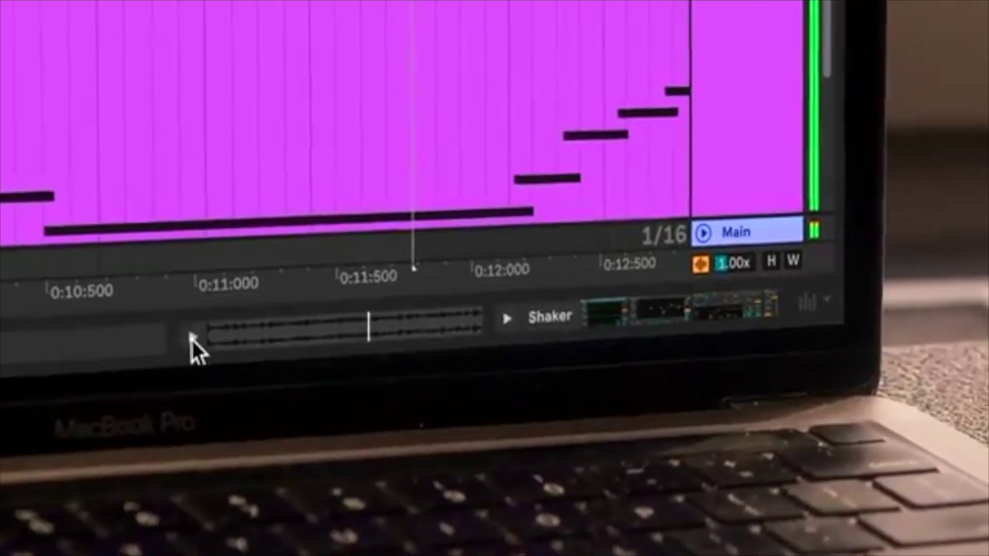
Expand the Shaker track's device chain, view the Meld clip's notes, and pick mixer sections to show
{"action": "left_click", "coordinate": [192, 342]}
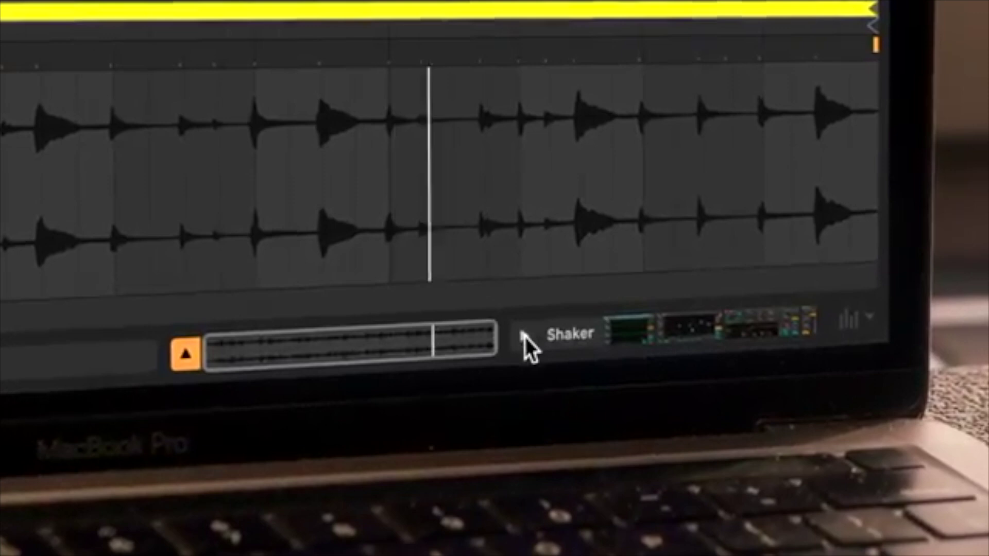
{"action": "left_click", "coordinate": [524, 337]}
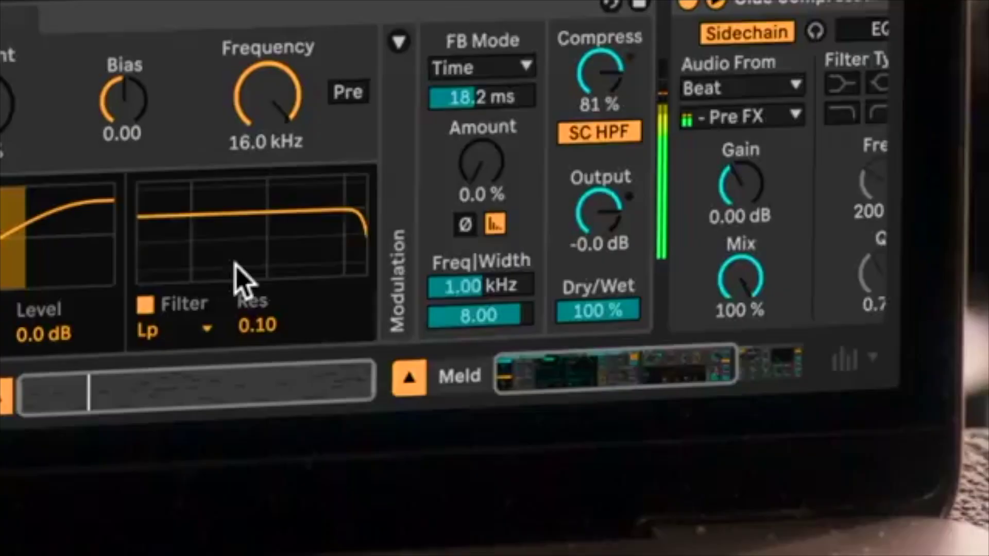
{"action": "left_click", "coordinate": [409, 378]}
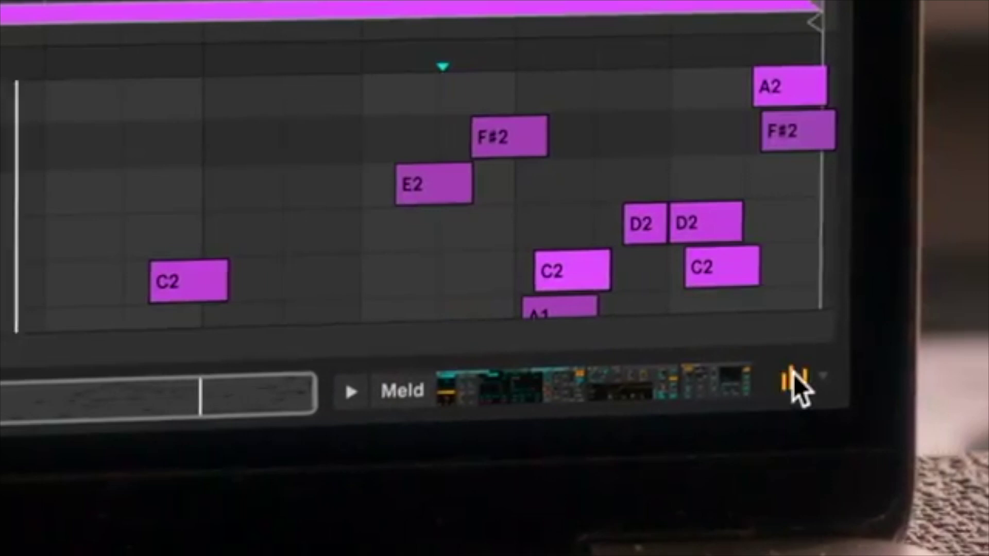
{"action": "left_click", "coordinate": [793, 376]}
{"action": "left_click", "coordinate": [763, 200]}
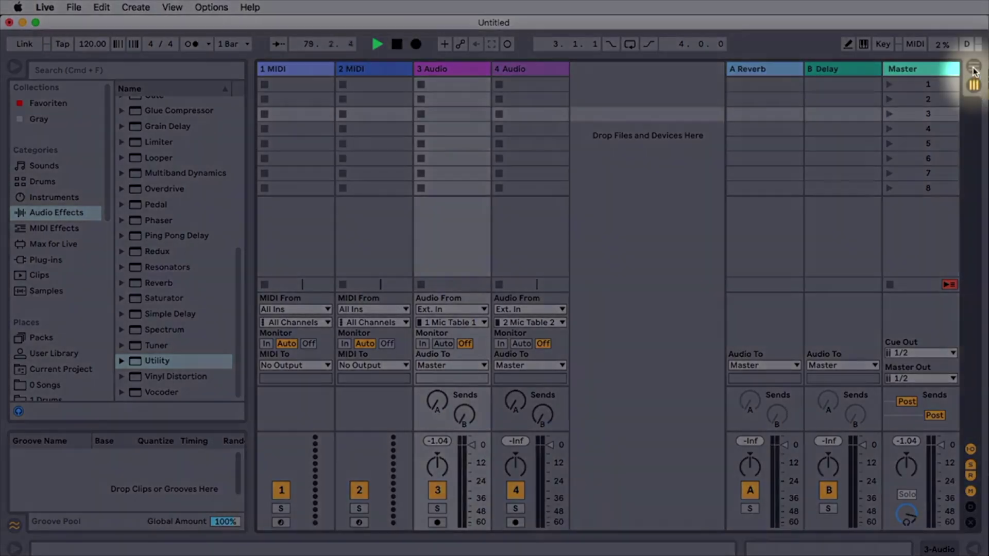
In Arrangement view, select the 1 MIDI and 2 MIDI tracks together and delete them
{"action": "left_click", "coordinate": [974, 68]}
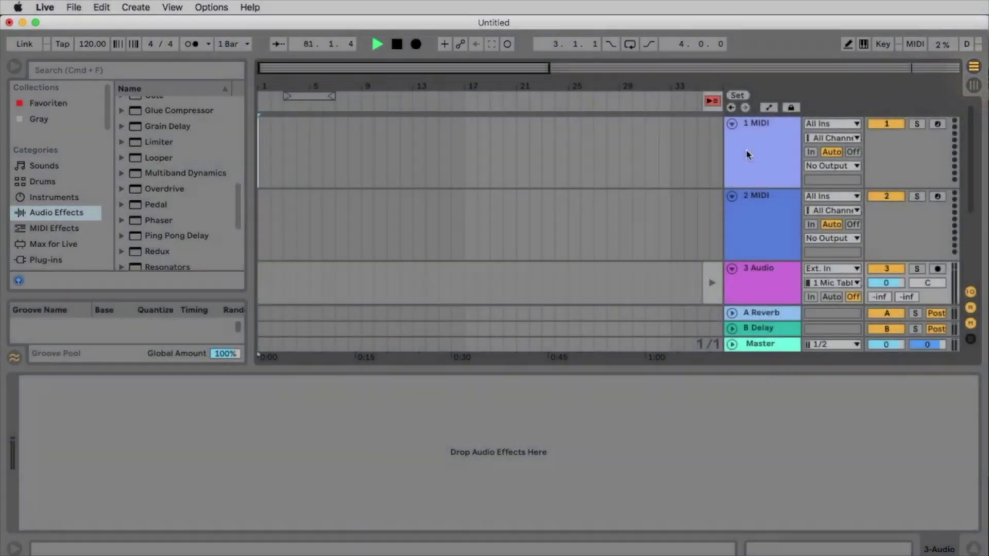
{"action": "left_click", "coordinate": [757, 177]}
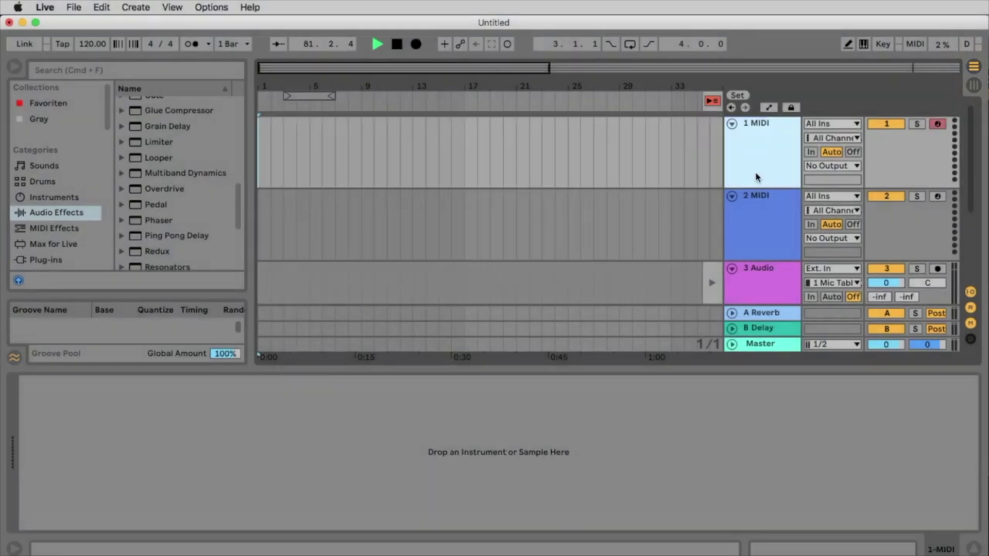
{"action": "left_click", "coordinate": [769, 206]}
{"action": "key", "text": "super+t"}
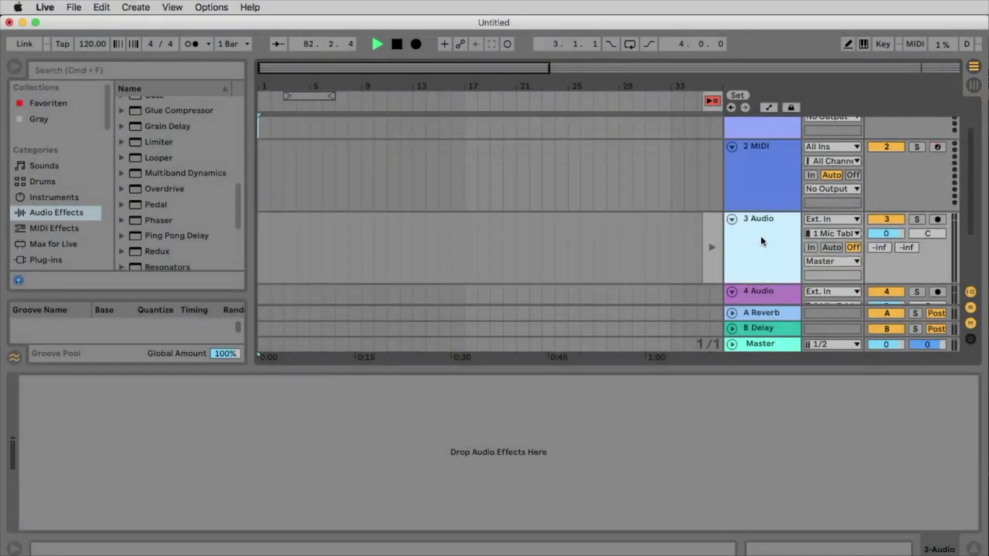
{"action": "left_click", "coordinate": [761, 246]}
{"action": "scroll", "coordinate": [770, 258], "scroll_direction": "up", "scroll_amount": 3}
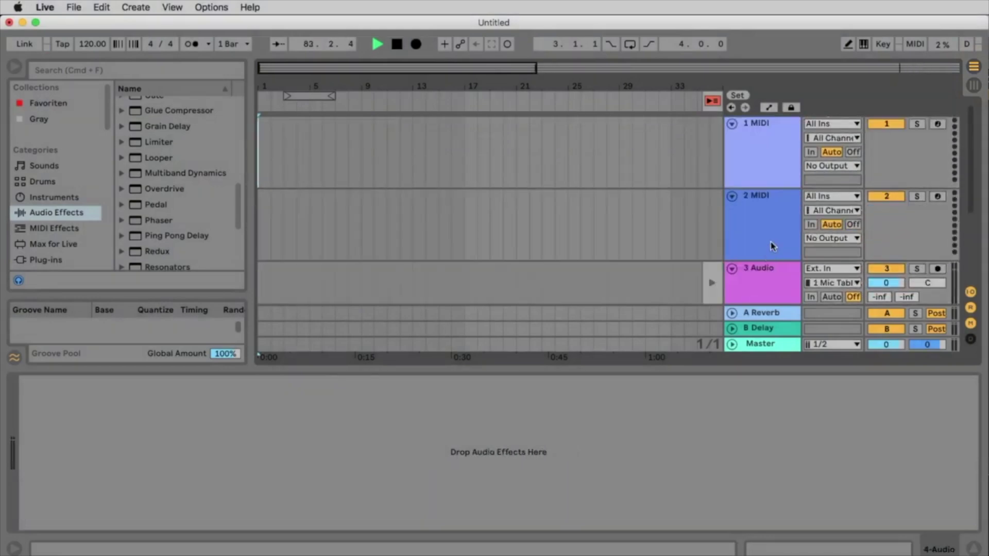
{"action": "left_click", "coordinate": [770, 226]}
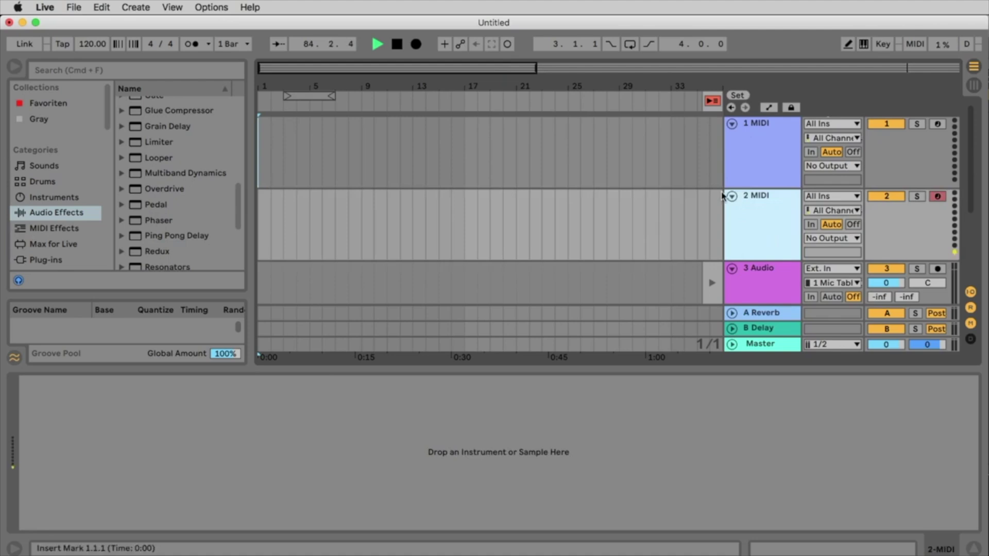
{"action": "left_click", "coordinate": [768, 135]}
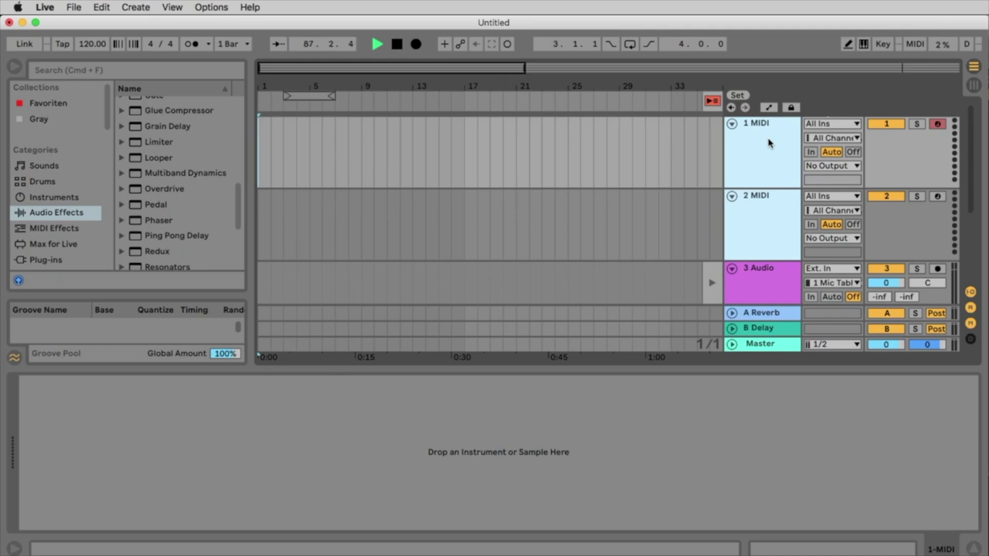
{"action": "key", "text": "Delete"}
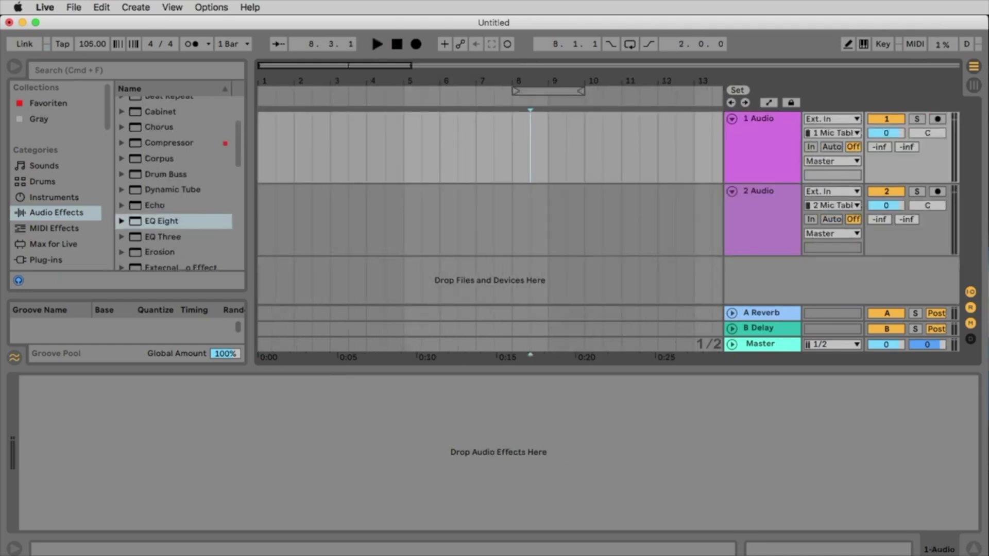
Place the Traveling 2018 acapella on audio track 1 and loop roughly bar 5 to 12.3
{"action": "left_click_drag", "start_coordinate": [986, 168], "coordinate": [290, 167]}
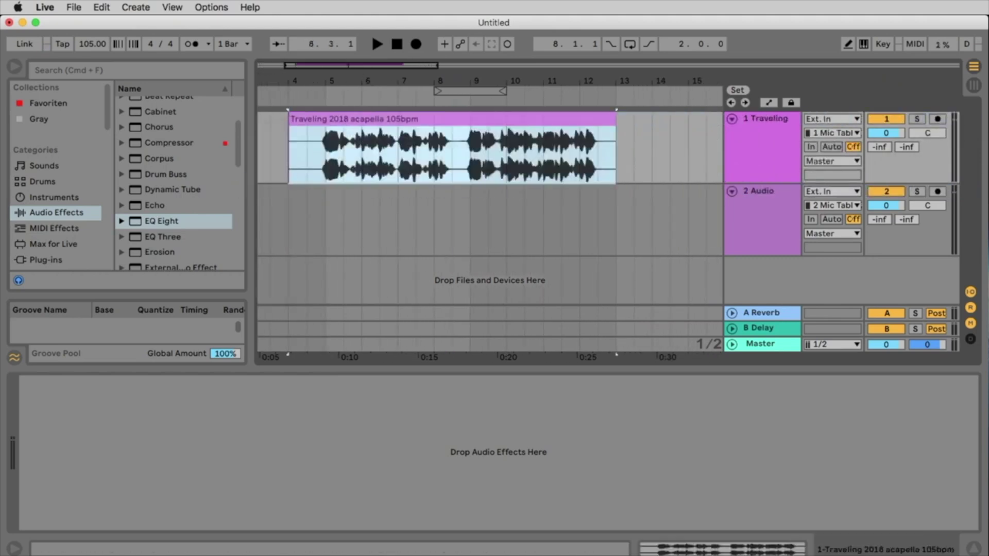
{"action": "mouse_move", "coordinate": [442, 65]}
{"action": "left_mouse_down"}
{"action": "mouse_move", "coordinate": [442, 93]}
{"action": "mouse_move", "coordinate": [442, 65]}
{"action": "left_mouse_up"}
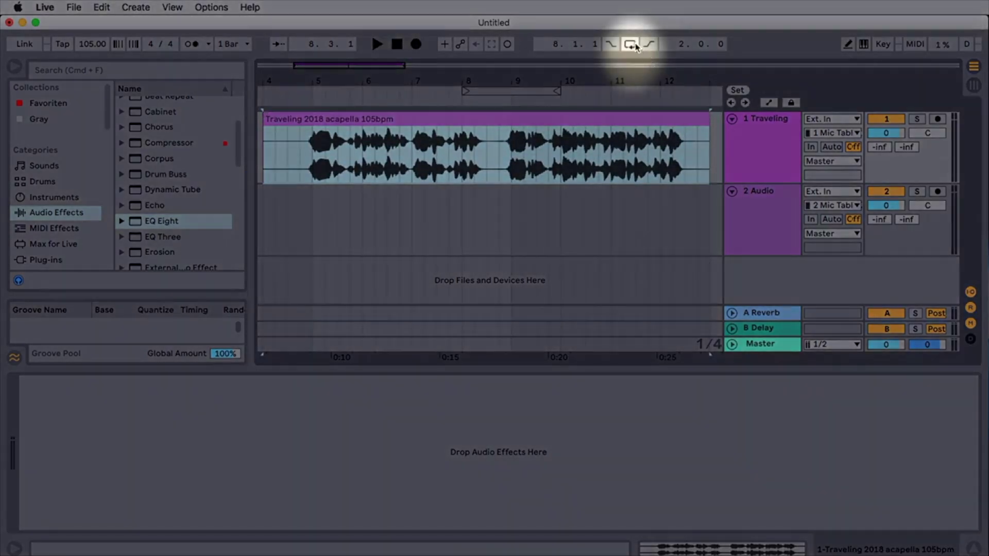
{"action": "left_click", "coordinate": [636, 46]}
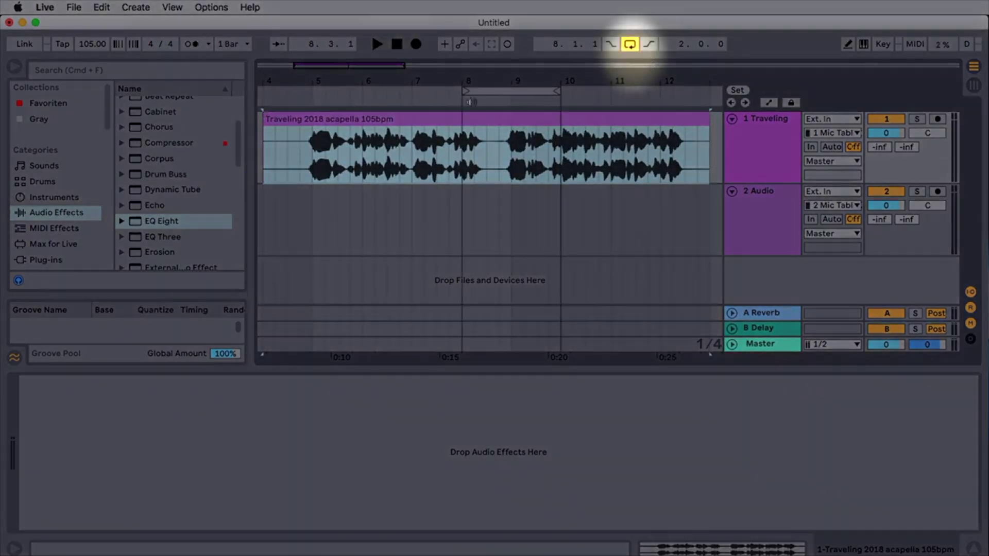
{"action": "left_click_drag", "start_coordinate": [466, 91], "coordinate": [313, 92]}
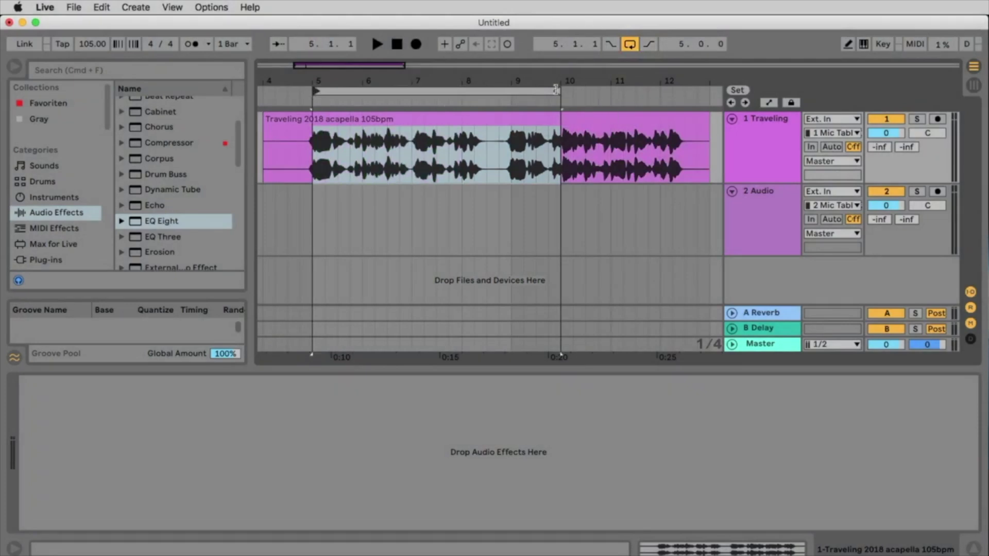
{"action": "left_click_drag", "start_coordinate": [556, 91], "coordinate": [682, 99]}
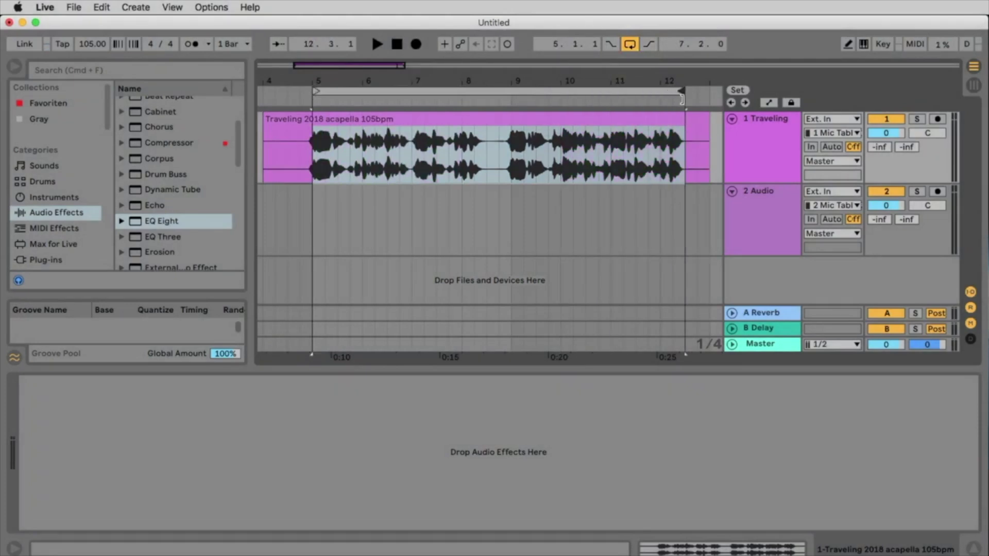
Audition the vocal loop, then move the loop start back to bar 4.4.1
{"action": "left_click", "coordinate": [628, 171]}
{"action": "left_click", "coordinate": [649, 211]}
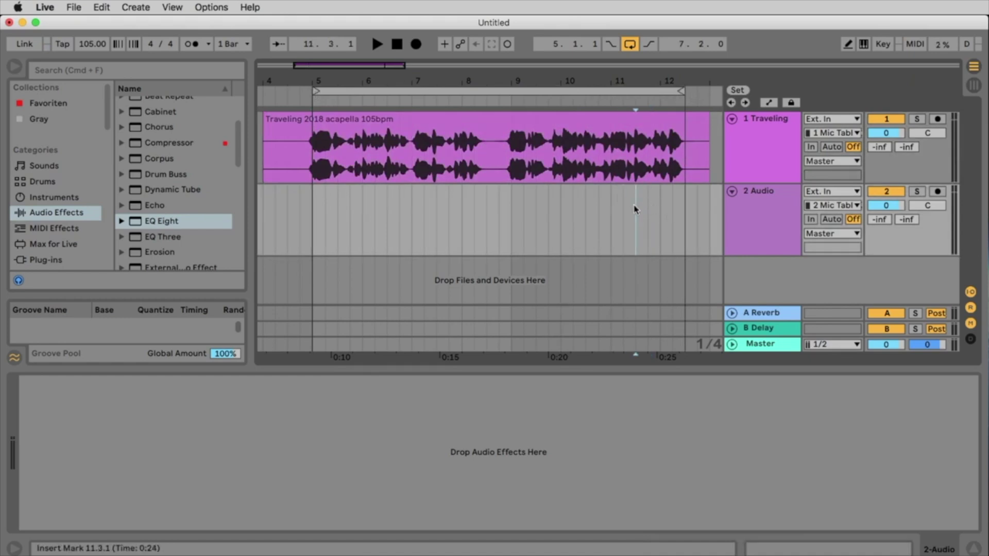
{"action": "key", "text": "space"}
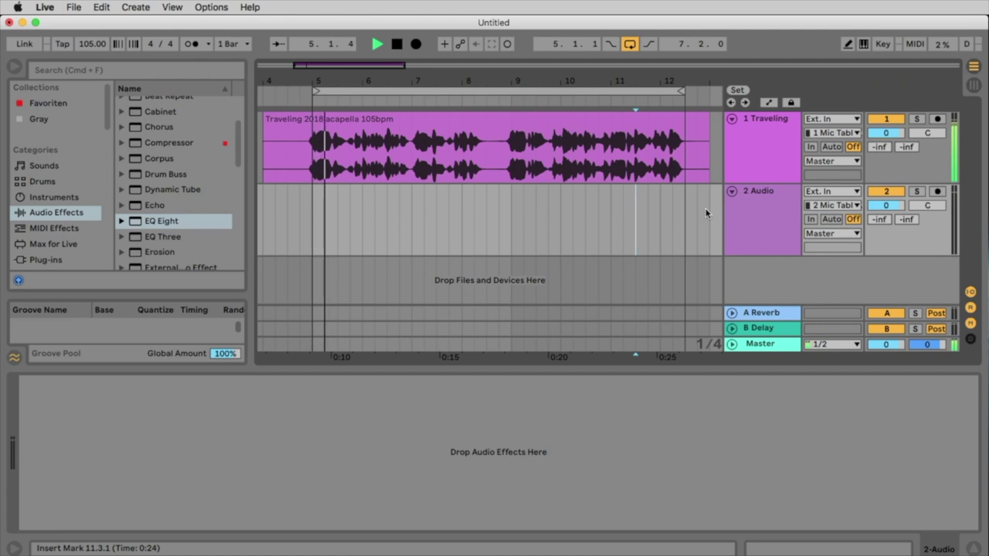
{"action": "key", "text": "space"}
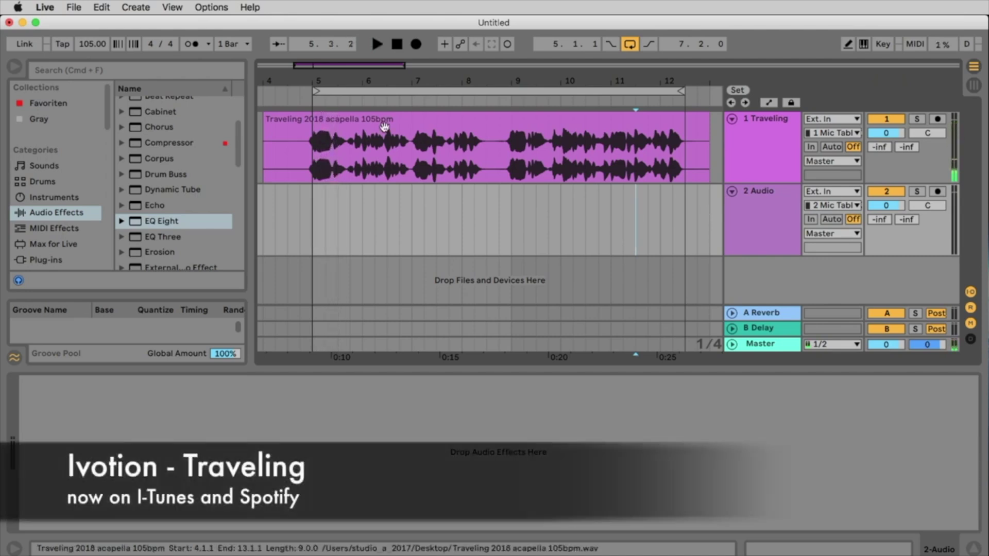
{"action": "left_click", "coordinate": [309, 119]}
{"action": "left_click_drag", "start_coordinate": [319, 90], "coordinate": [305, 90]}
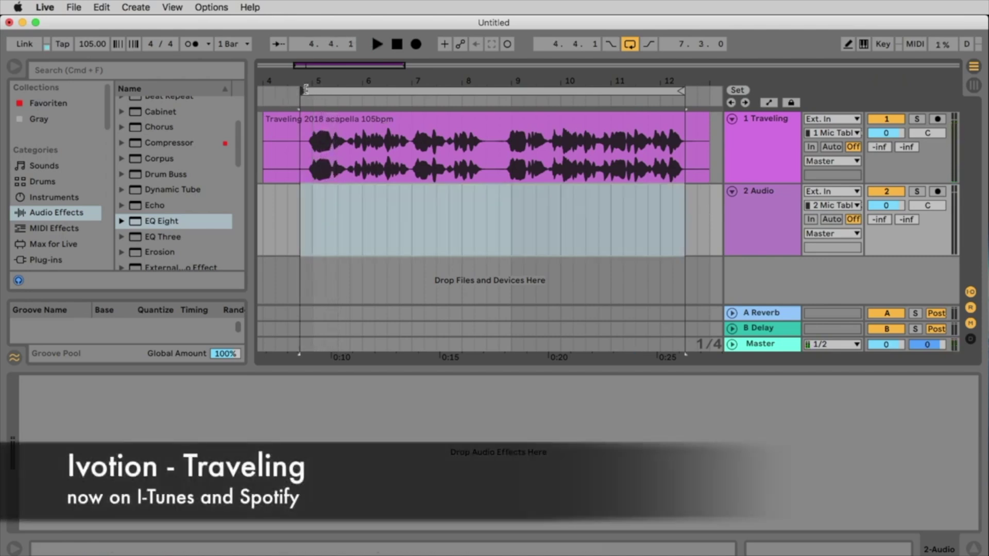
{"action": "left_click", "coordinate": [311, 113]}
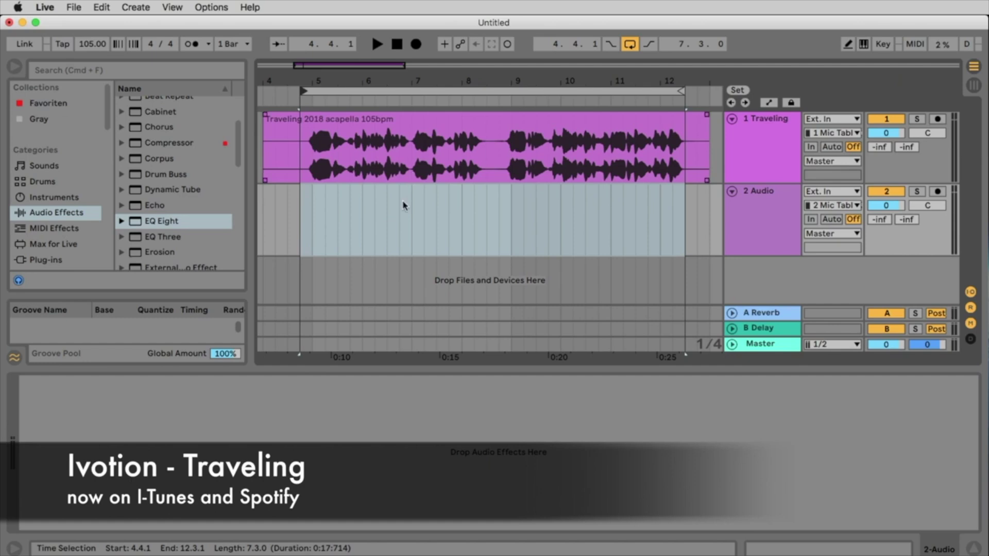
Find Compressor among the browser's audio effects and load it onto the 1 Traveling track
{"action": "left_click", "coordinate": [479, 204]}
{"action": "left_click", "coordinate": [479, 204]}
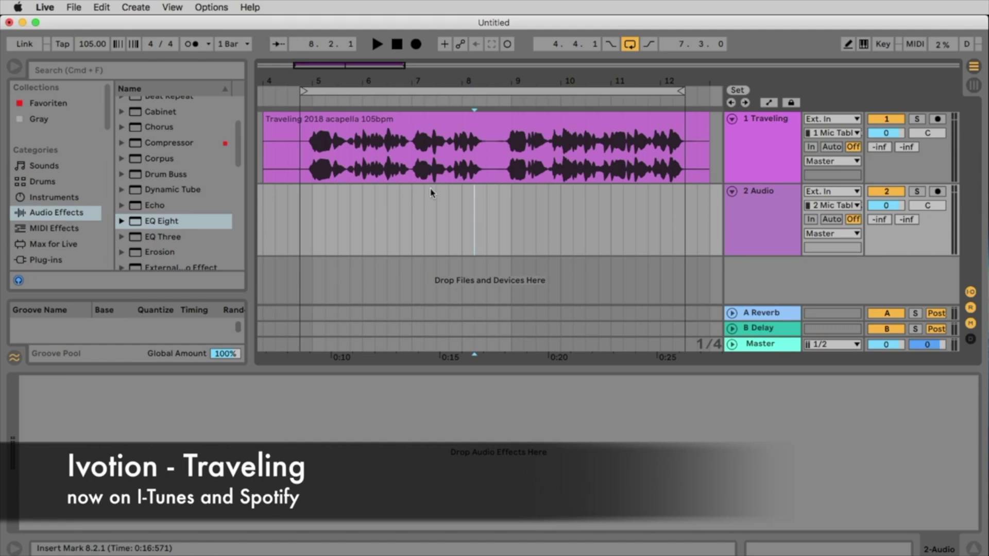
{"action": "left_click", "coordinate": [198, 145]}
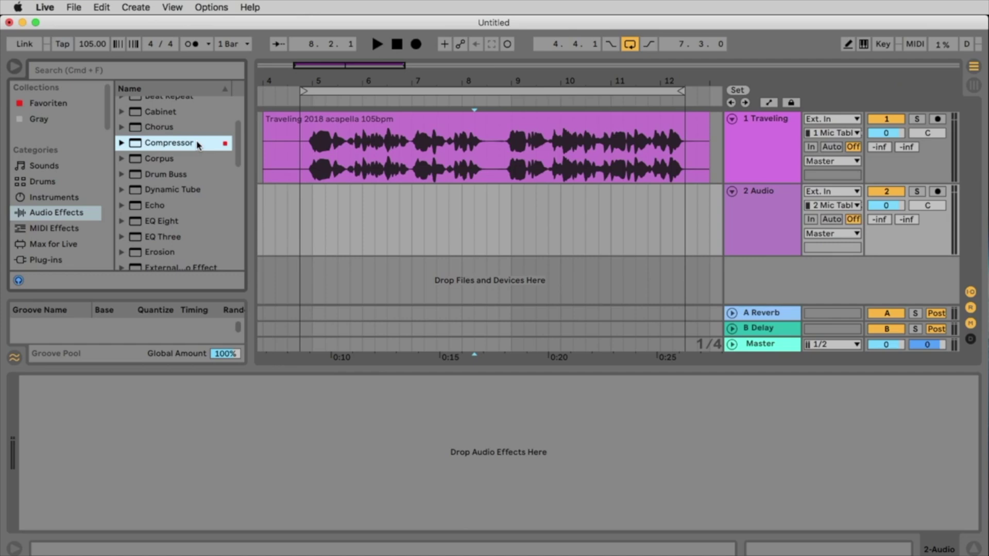
{"action": "left_click", "coordinate": [14, 67]}
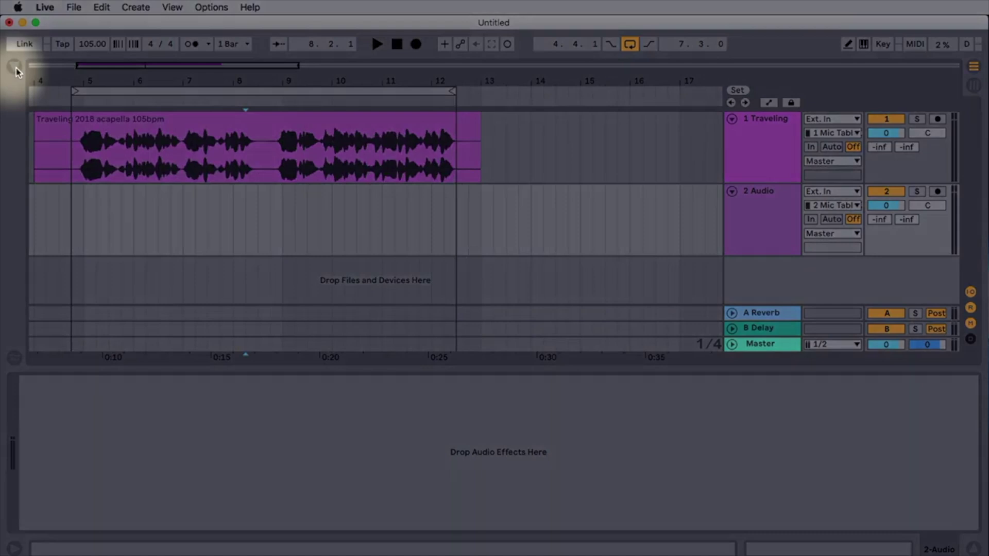
{"action": "left_click", "coordinate": [15, 68]}
{"action": "left_click", "coordinate": [62, 197]}
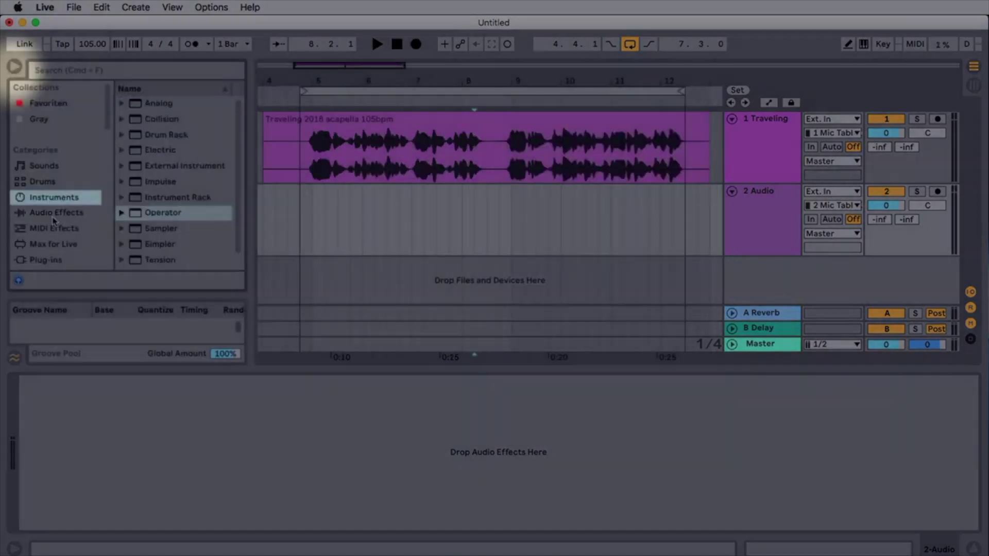
{"action": "left_click", "coordinate": [67, 213]}
{"action": "left_click", "coordinate": [200, 205]}
{"action": "scroll", "coordinate": [183, 178], "scroll_direction": "up", "scroll_amount": 2}
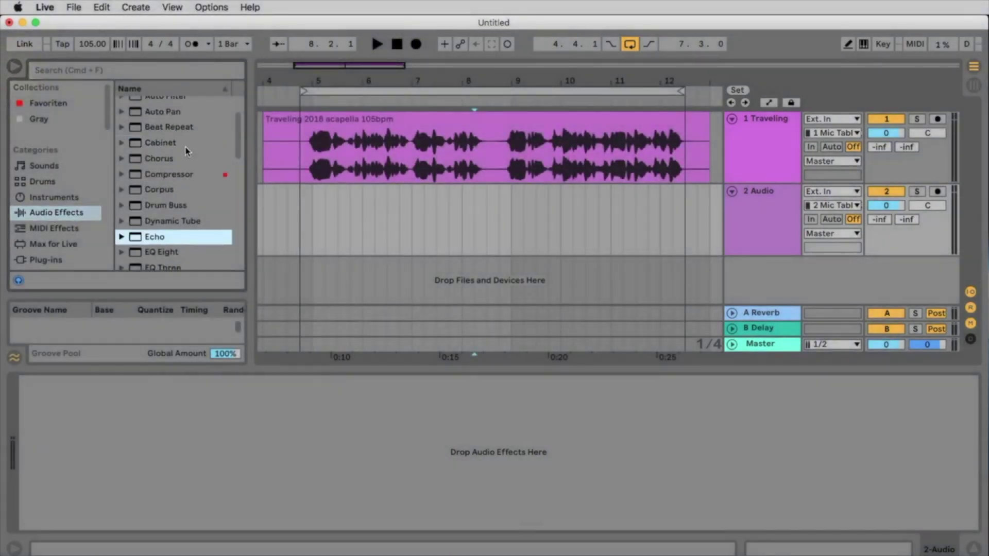
{"action": "left_click", "coordinate": [160, 178]}
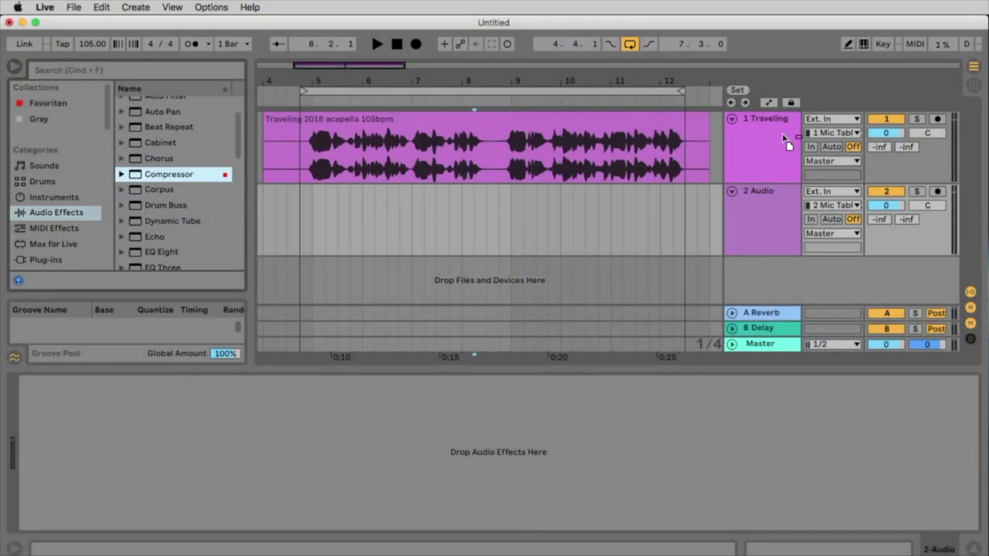
{"action": "left_click_drag", "start_coordinate": [774, 131], "coordinate": [774, 130]}
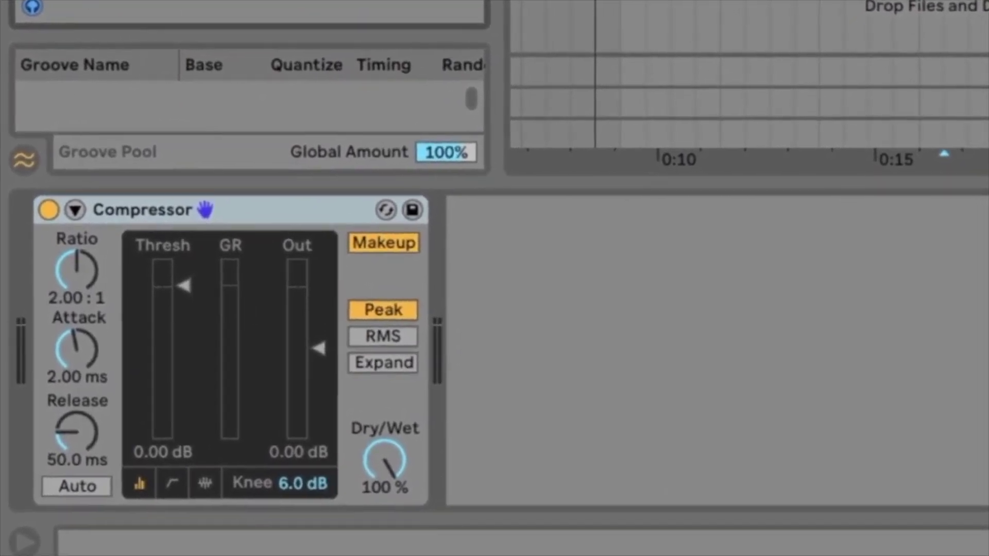
Compare the Compressor's transfer-curve and meter views, ending on the scrolling gain-reduction activity view
{"action": "left_click", "coordinate": [298, 216]}
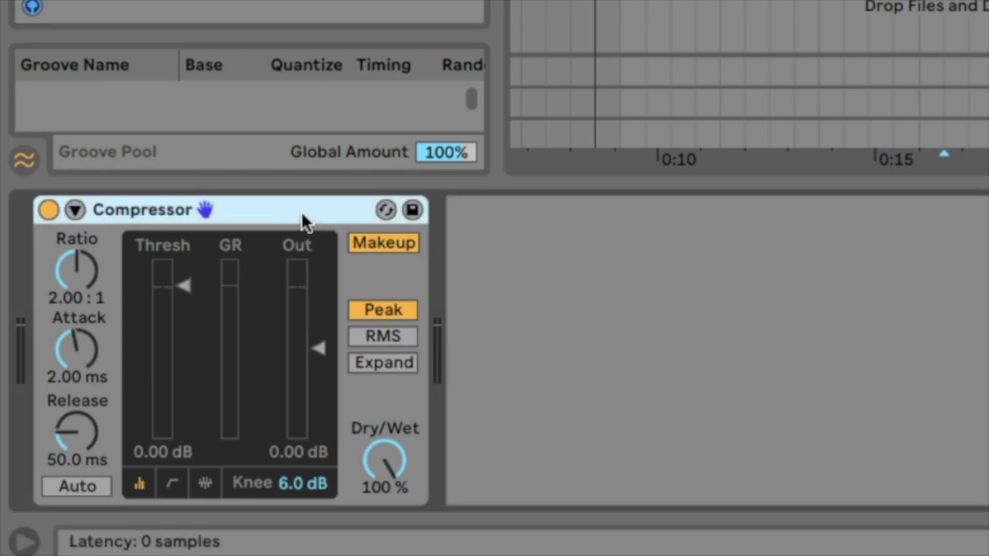
{"action": "left_click", "coordinate": [175, 481]}
{"action": "left_click", "coordinate": [208, 485]}
{"action": "left_click", "coordinate": [170, 487]}
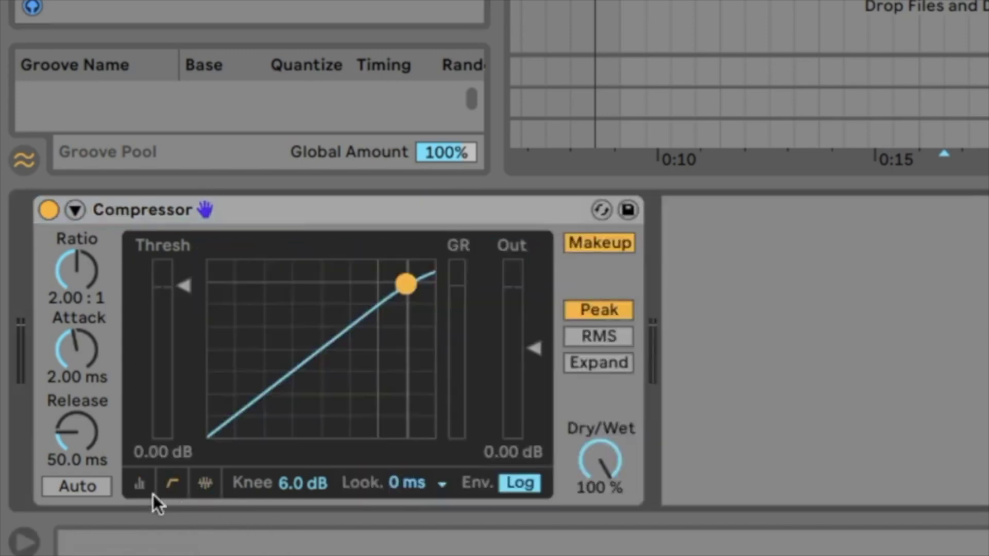
{"action": "left_click", "coordinate": [141, 484]}
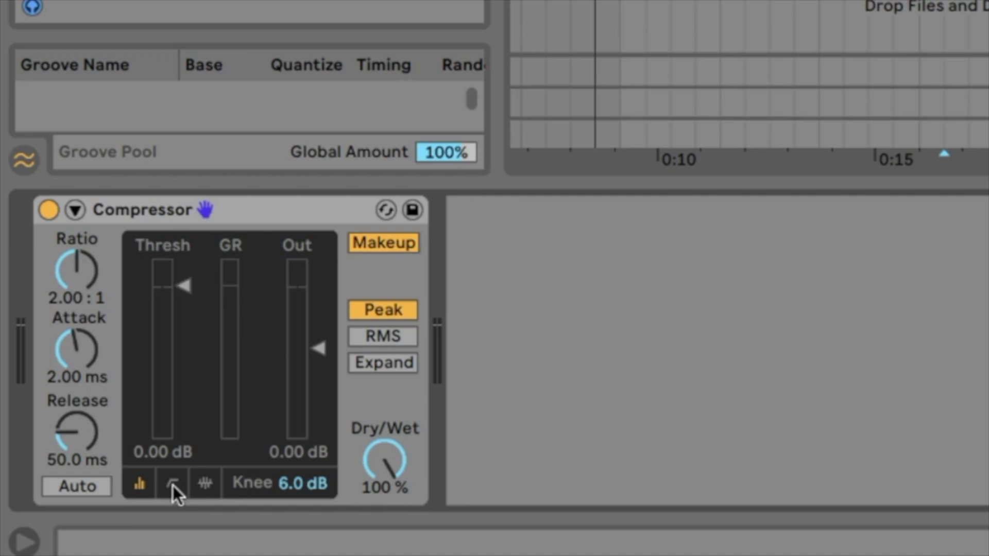
{"action": "left_click", "coordinate": [206, 486]}
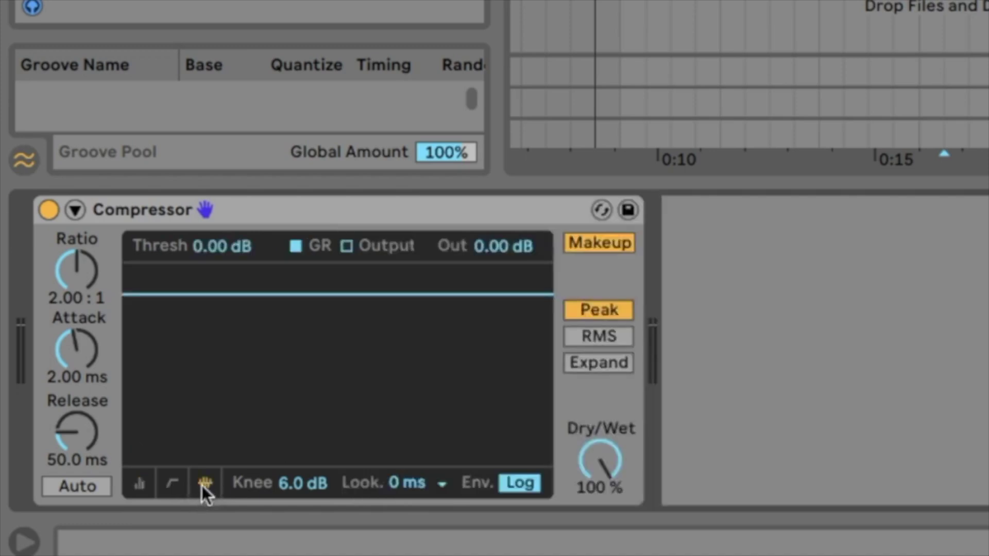
Try Compressor thresholds from about -4 dB down to -inf dB while the vocal plays
{"action": "left_click_drag", "start_coordinate": [430, 293], "coordinate": [435, 319]}
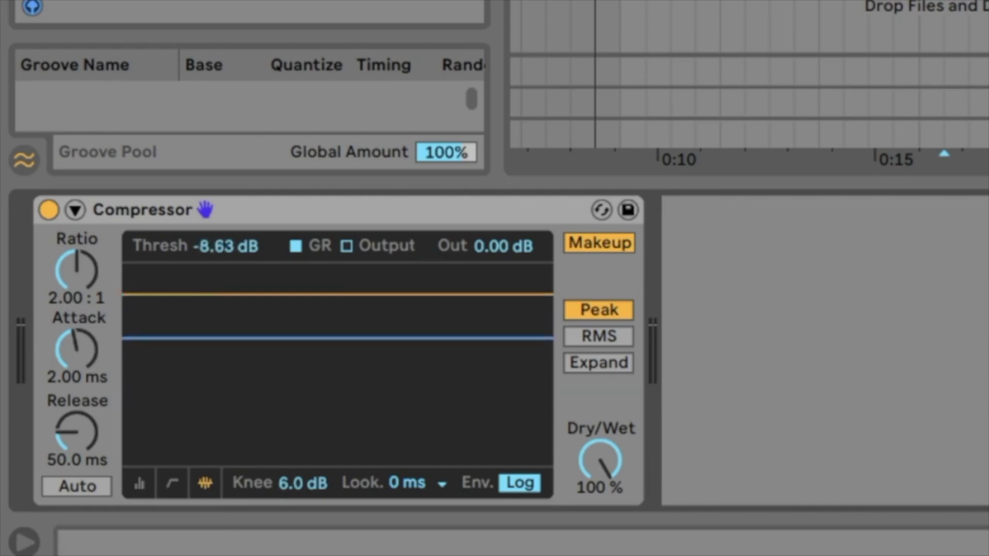
{"action": "left_click_drag", "start_coordinate": [338, 338], "coordinate": [337, 351]}
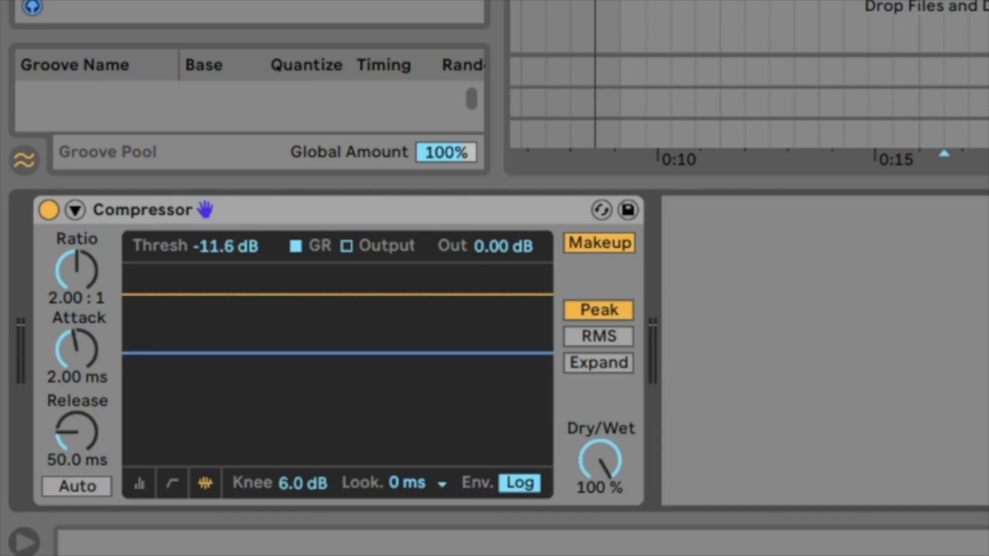
{"action": "left_click_drag", "start_coordinate": [480, 354], "coordinate": [480, 335]}
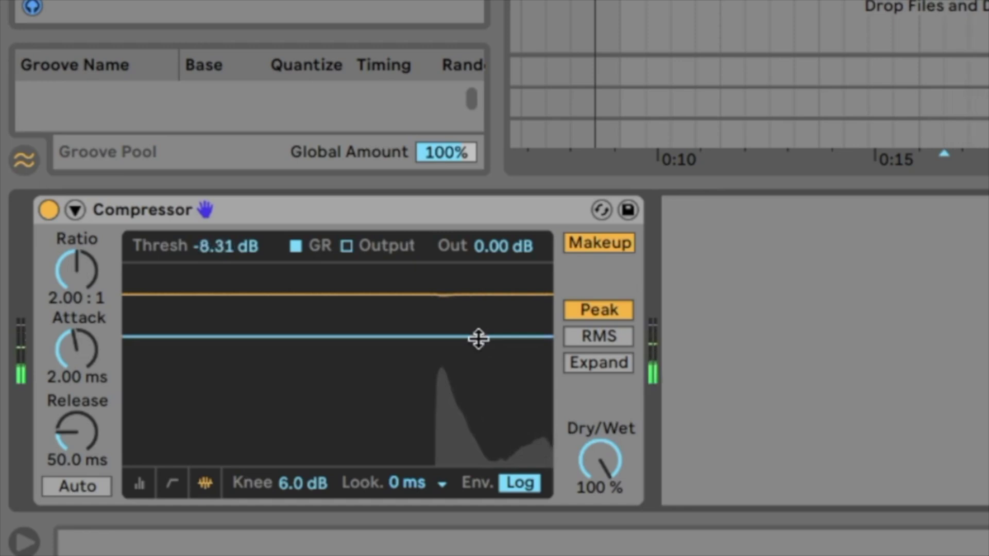
{"action": "left_click_drag", "start_coordinate": [553, 336], "coordinate": [553, 316]}
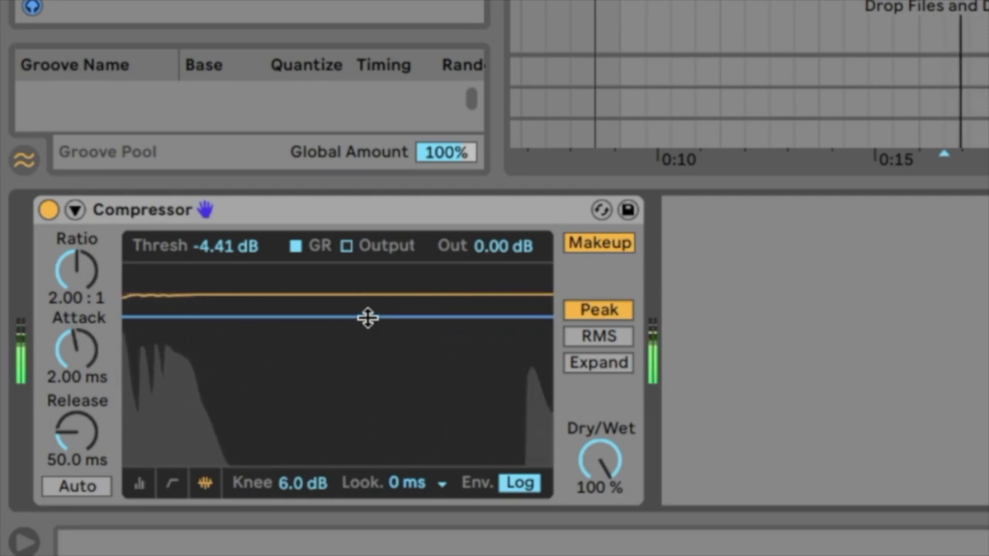
{"action": "left_click_drag", "start_coordinate": [366, 318], "coordinate": [368, 465]}
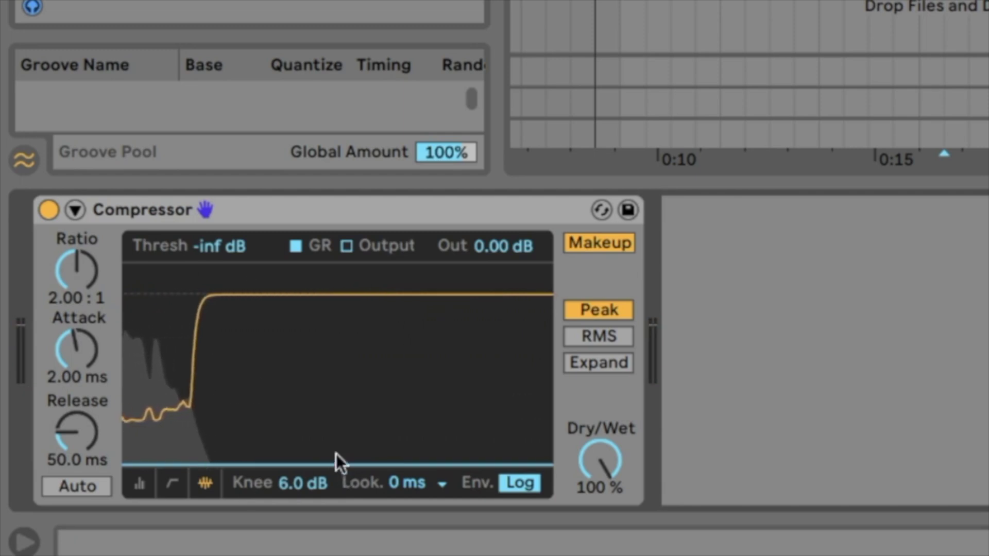
{"action": "left_click_drag", "start_coordinate": [335, 464], "coordinate": [383, 429]}
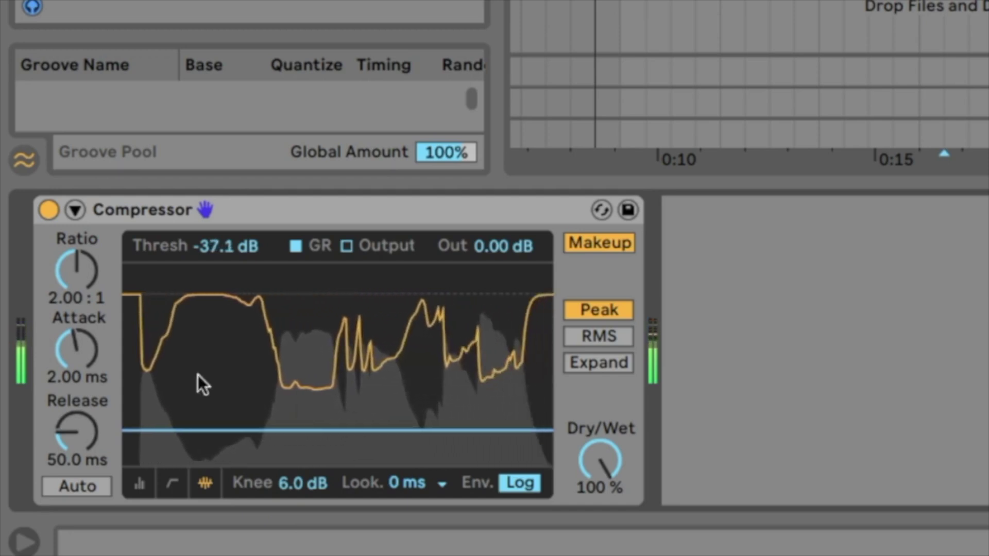
Set the Compressor ratio to 6.00:1 and raise the threshold to about -13.8 dB
{"action": "mouse_move", "coordinate": [81, 274]}
{"action": "left_mouse_down"}
{"action": "mouse_move", "coordinate": [81, 294]}
{"action": "mouse_move", "coordinate": [80, 269]}
{"action": "left_mouse_up"}
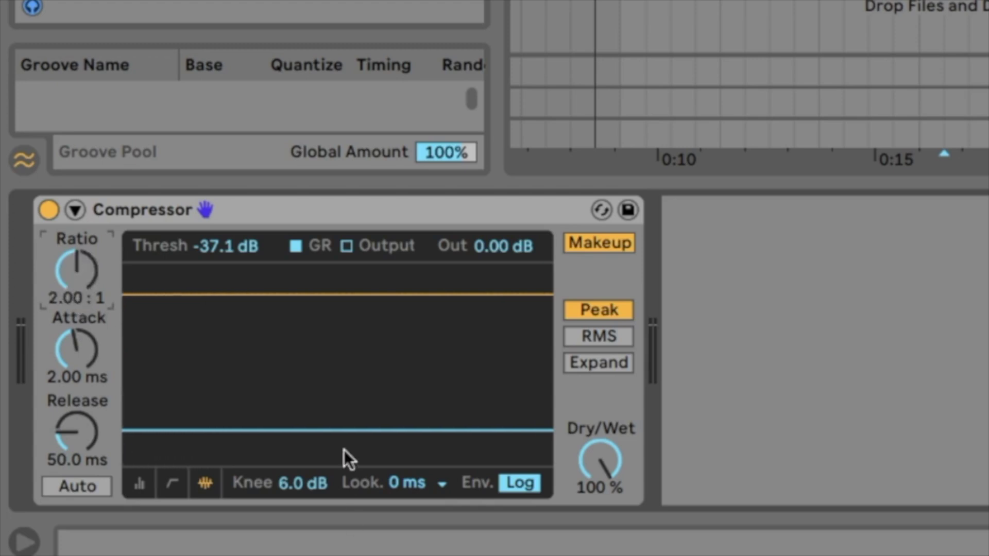
{"action": "left_click_drag", "start_coordinate": [336, 430], "coordinate": [338, 411]}
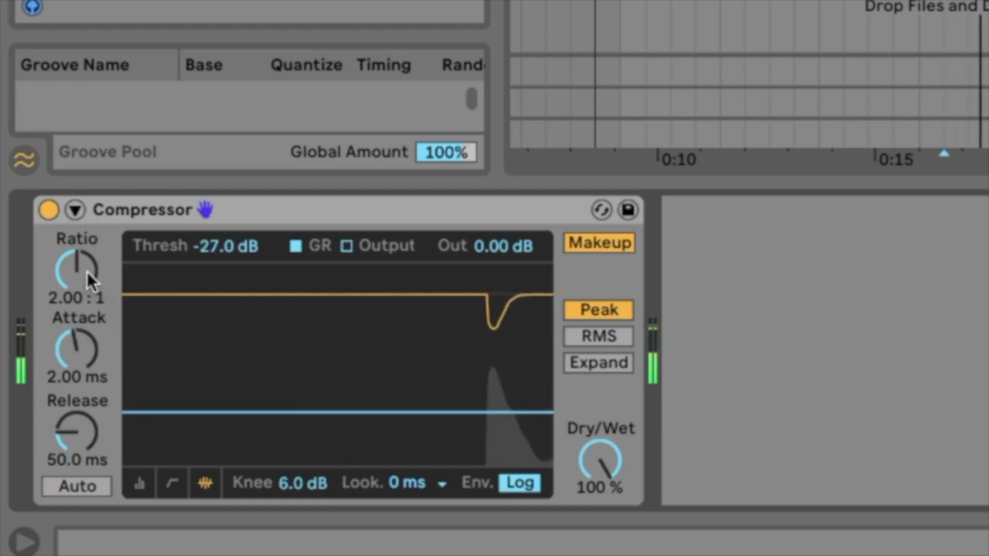
{"action": "left_click_drag", "start_coordinate": [80, 267], "coordinate": [81, 296]}
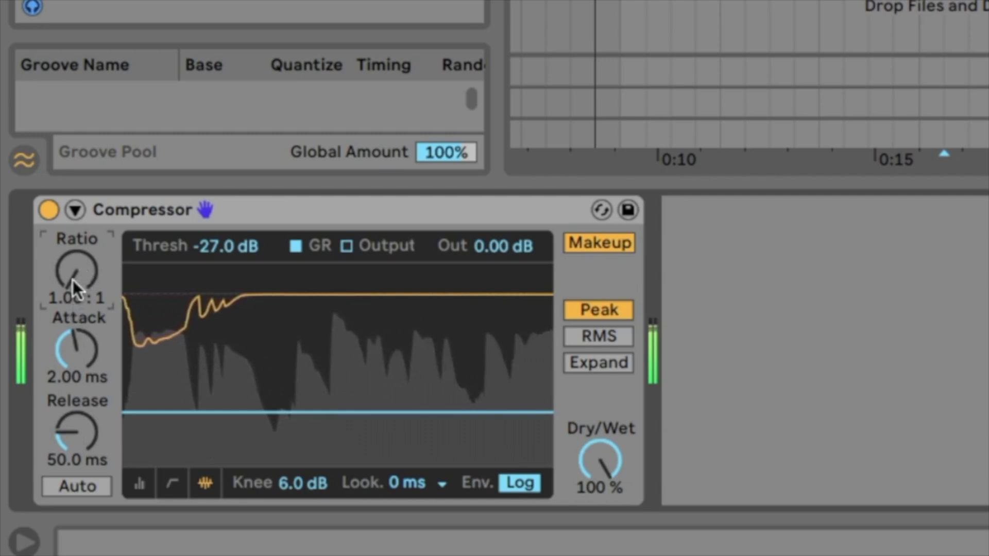
{"action": "left_click_drag", "start_coordinate": [72, 279], "coordinate": [73, 251]}
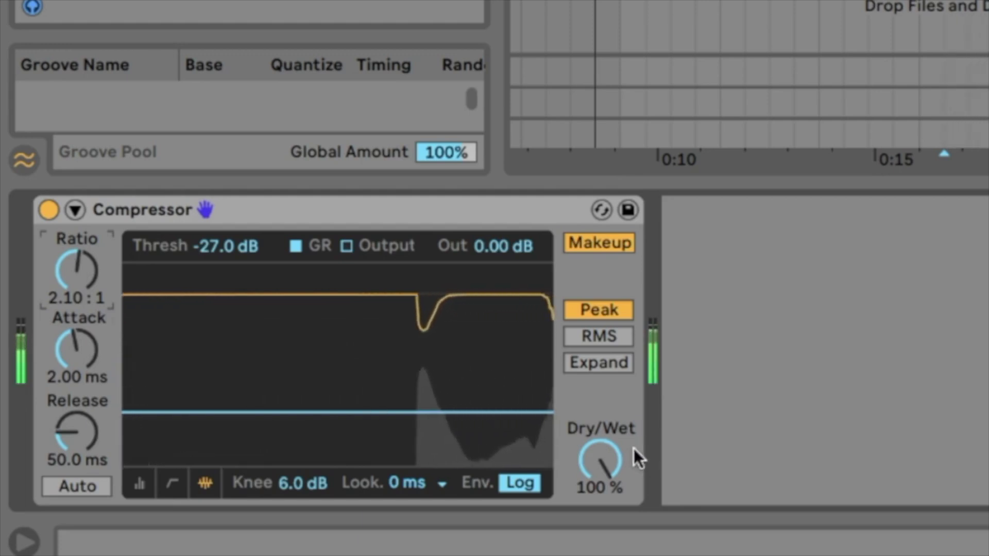
{"action": "left_click_drag", "start_coordinate": [82, 273], "coordinate": [73, 277]}
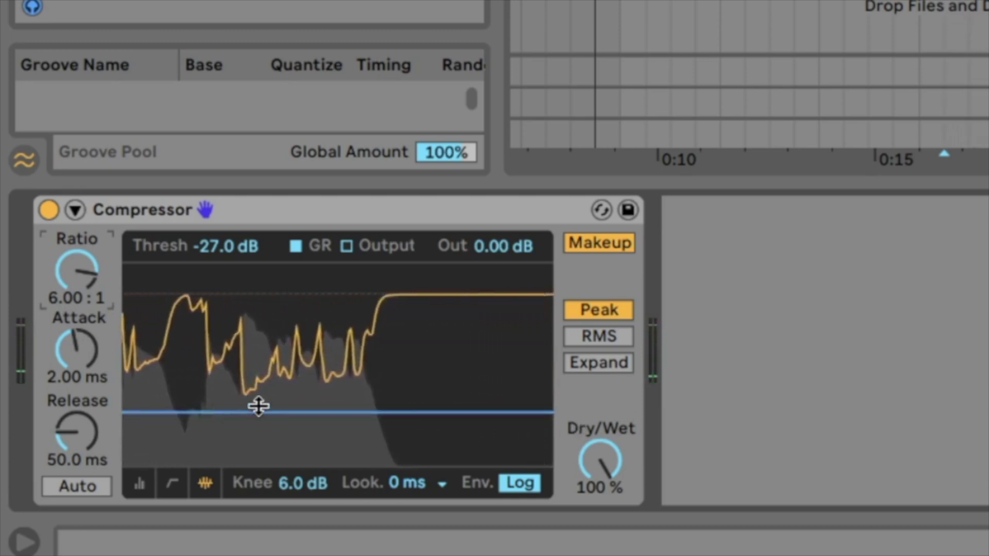
{"action": "left_click_drag", "start_coordinate": [290, 411], "coordinate": [290, 367]}
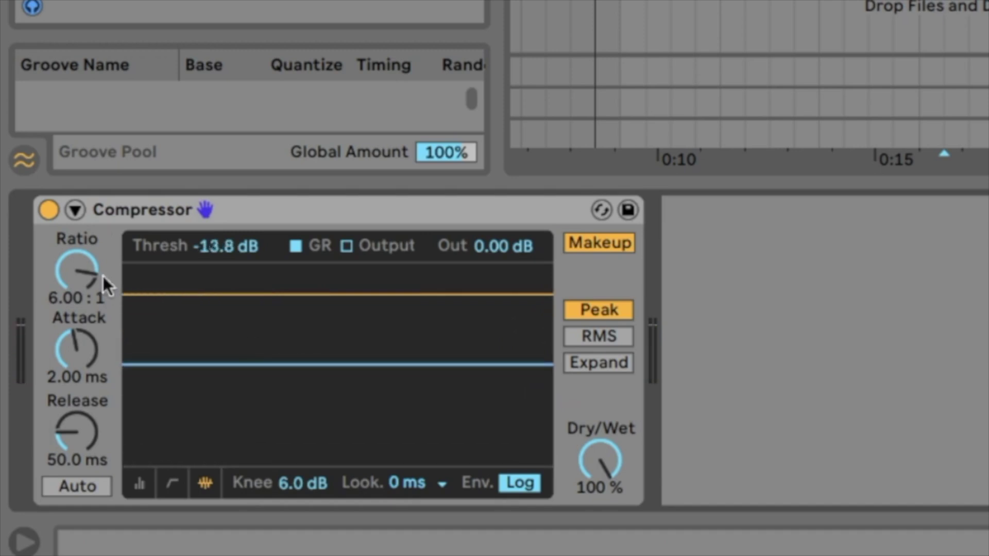
Compare makeup gain off and on, then settle at -10.3 dB threshold and 2.52:1 ratio
{"action": "right_click", "coordinate": [83, 270]}
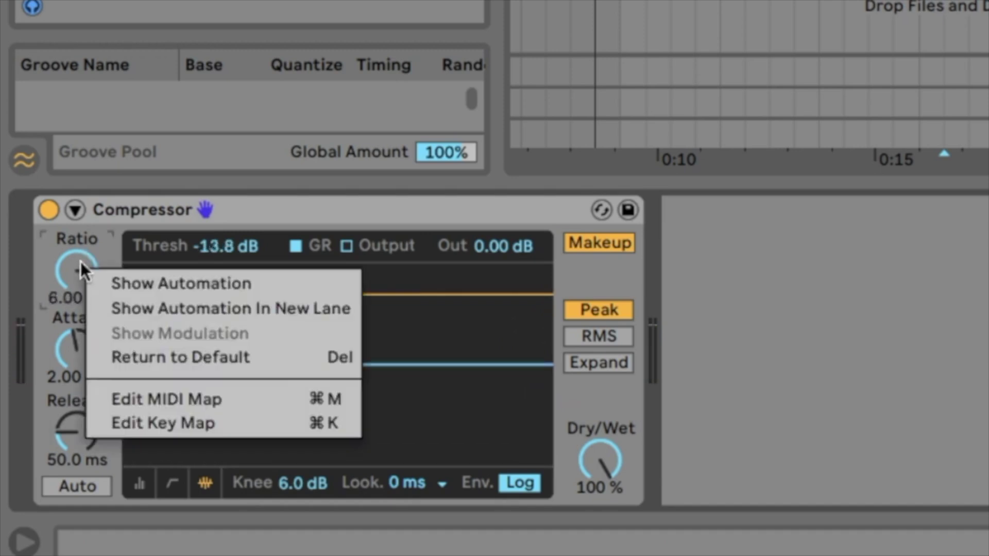
{"action": "left_click_drag", "start_coordinate": [82, 270], "coordinate": [83, 242]}
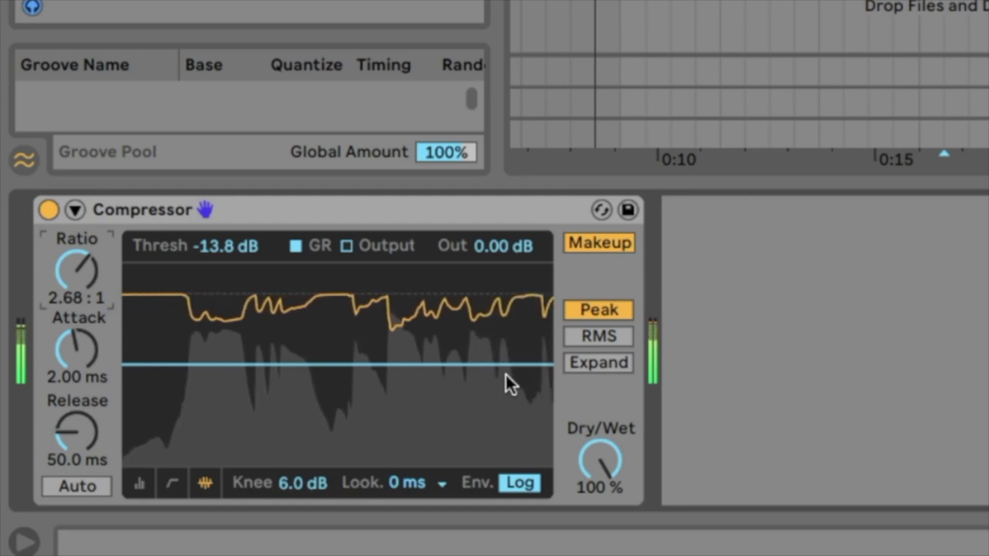
{"action": "left_click", "coordinate": [618, 246]}
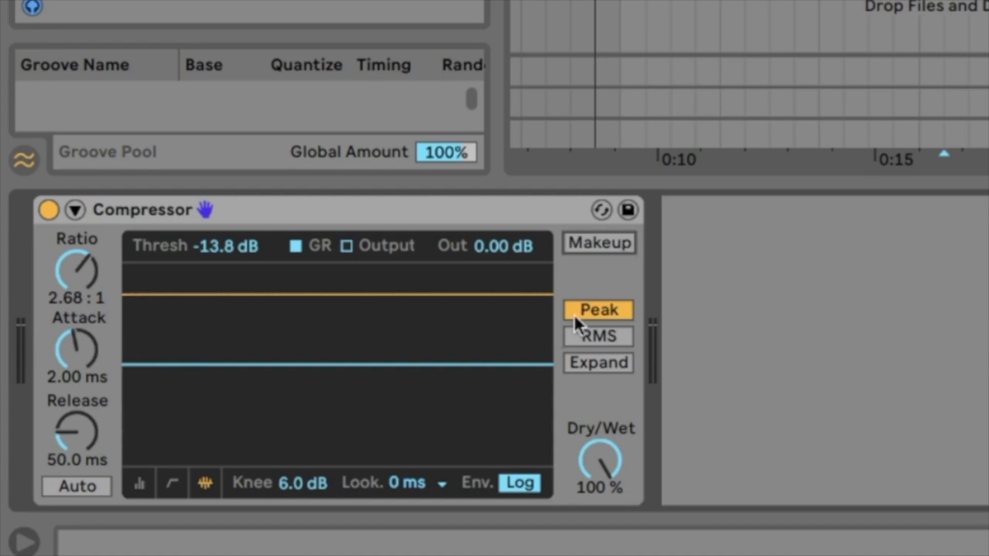
{"action": "left_click", "coordinate": [621, 243]}
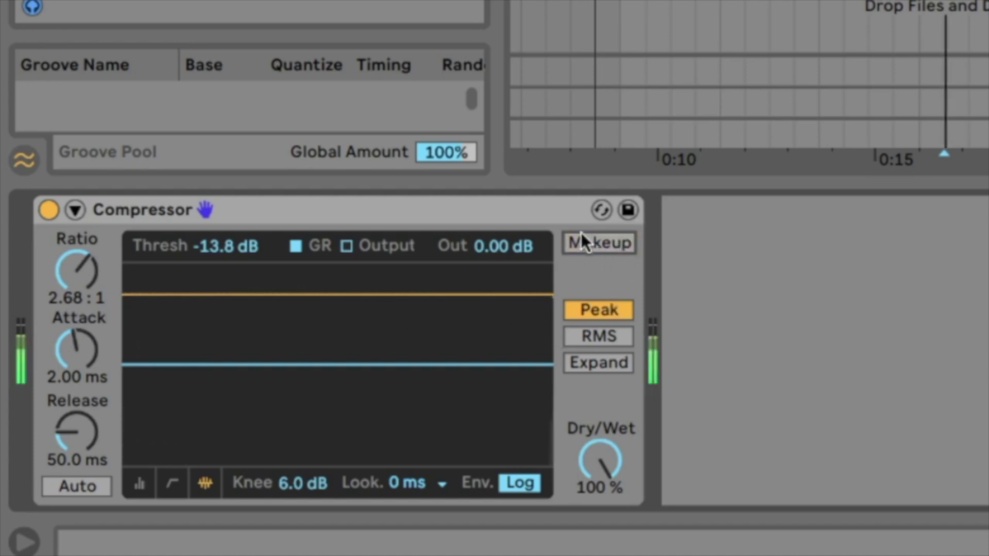
{"action": "left_click_drag", "start_coordinate": [87, 282], "coordinate": [88, 227]}
{"action": "left_click_drag", "start_coordinate": [238, 363], "coordinate": [239, 422]}
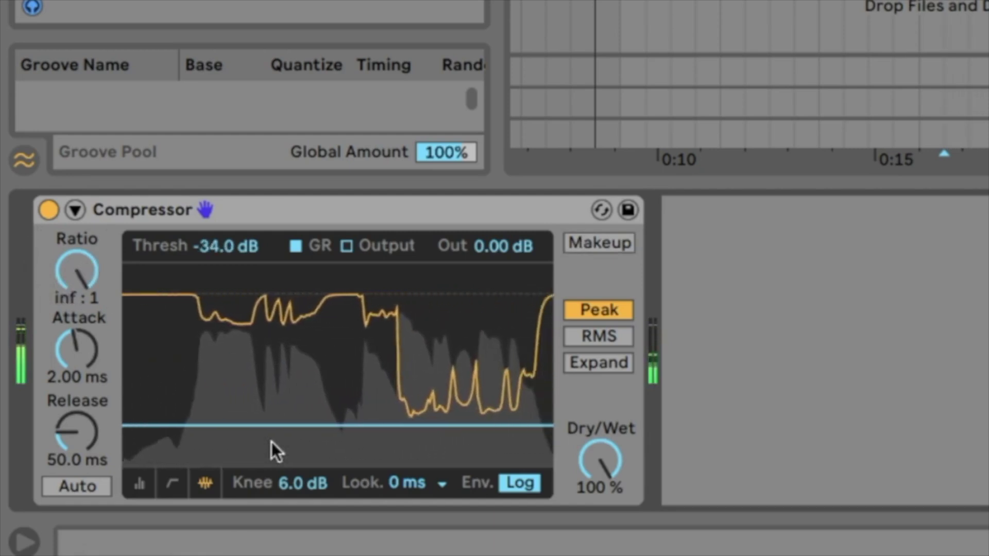
{"action": "left_click", "coordinate": [607, 243]}
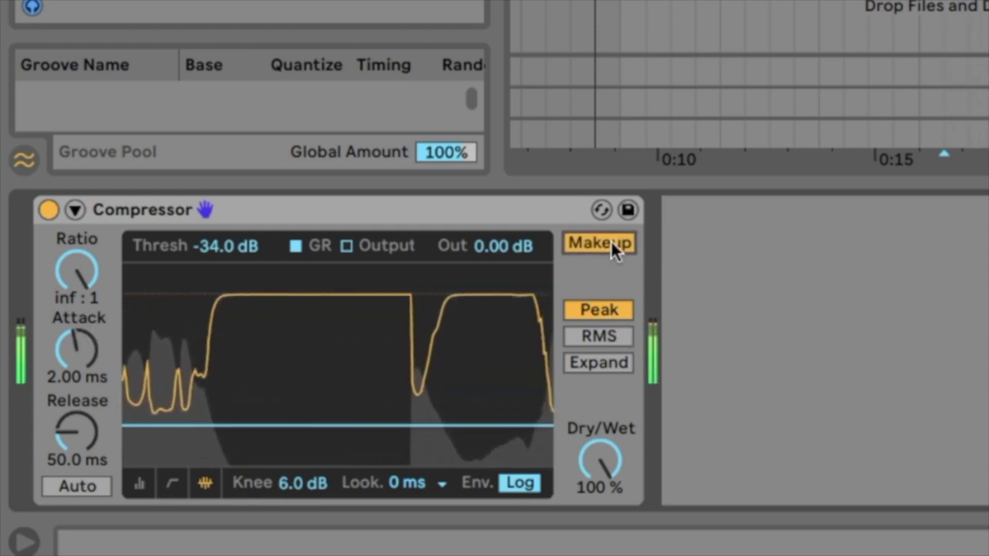
{"action": "left_click_drag", "start_coordinate": [521, 426], "coordinate": [520, 347]}
{"action": "mouse_move", "coordinate": [89, 255]}
{"action": "left_mouse_down"}
{"action": "mouse_move", "coordinate": [89, 301]}
{"action": "mouse_move", "coordinate": [81, 264]}
{"action": "left_mouse_up"}
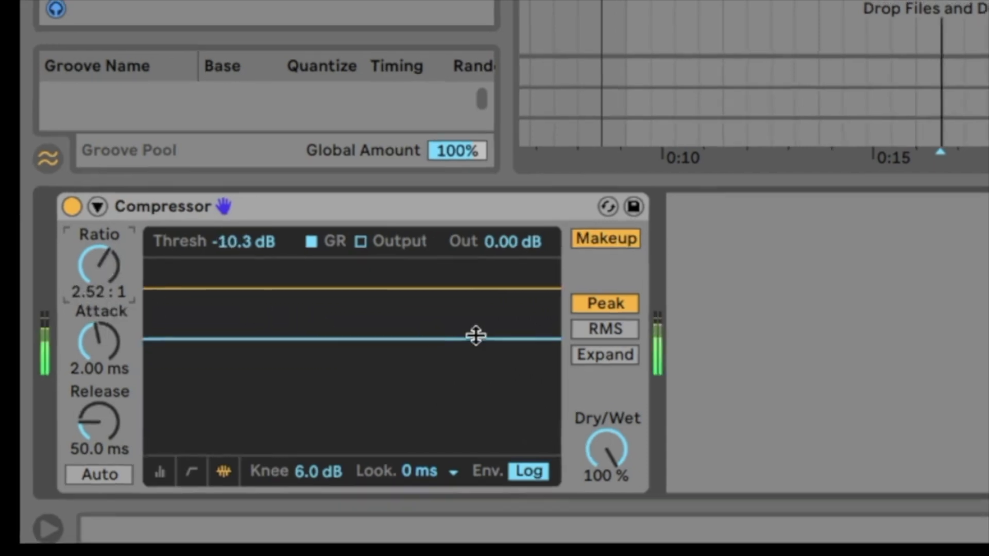
Lower the Compressor threshold to about -13.2 dB and add EQ Eight after it
{"action": "left_click_drag", "start_coordinate": [466, 346], "coordinate": [466, 350]}
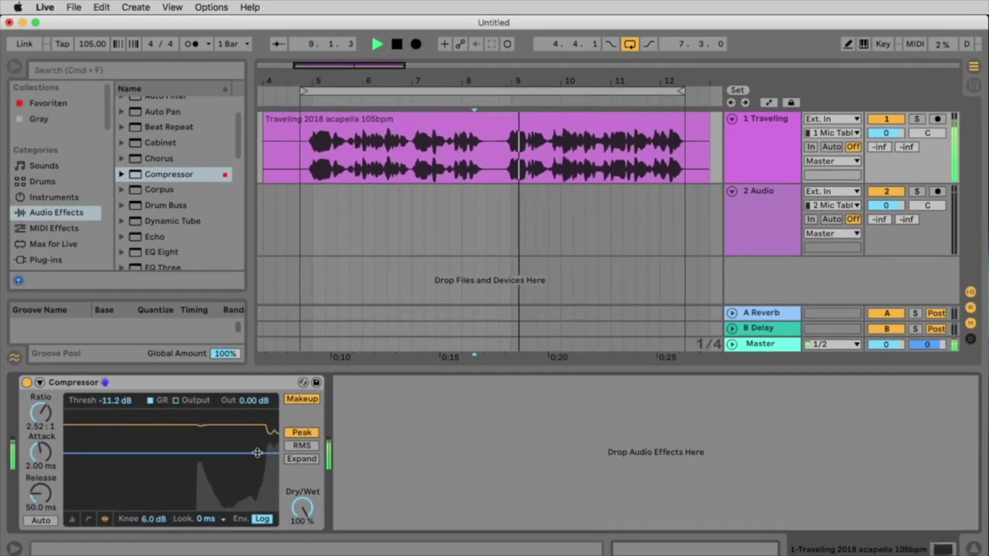
{"action": "left_click_drag", "start_coordinate": [257, 453], "coordinate": [257, 458]}
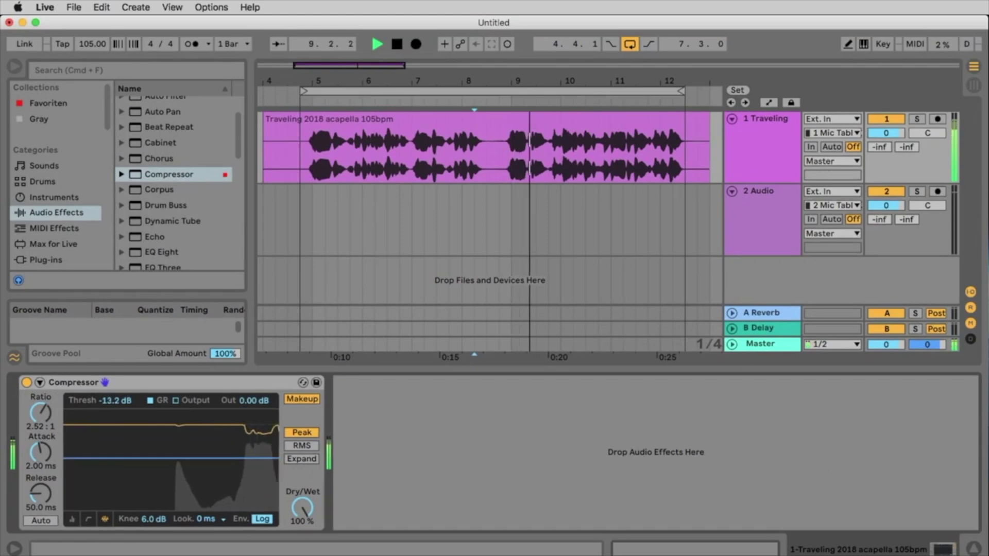
{"action": "scroll", "coordinate": [214, 239], "scroll_direction": "down", "scroll_amount": 2}
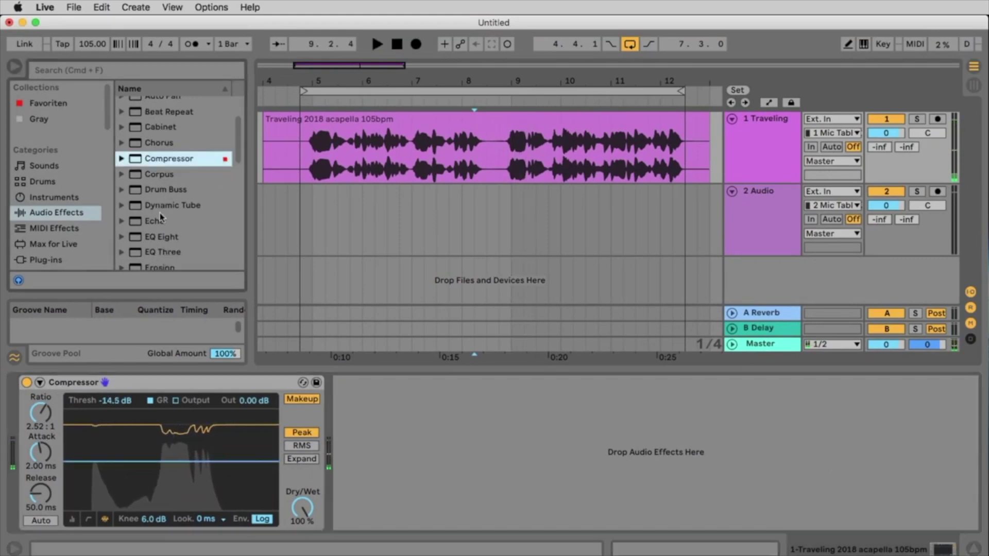
{"action": "left_click", "coordinate": [162, 224]}
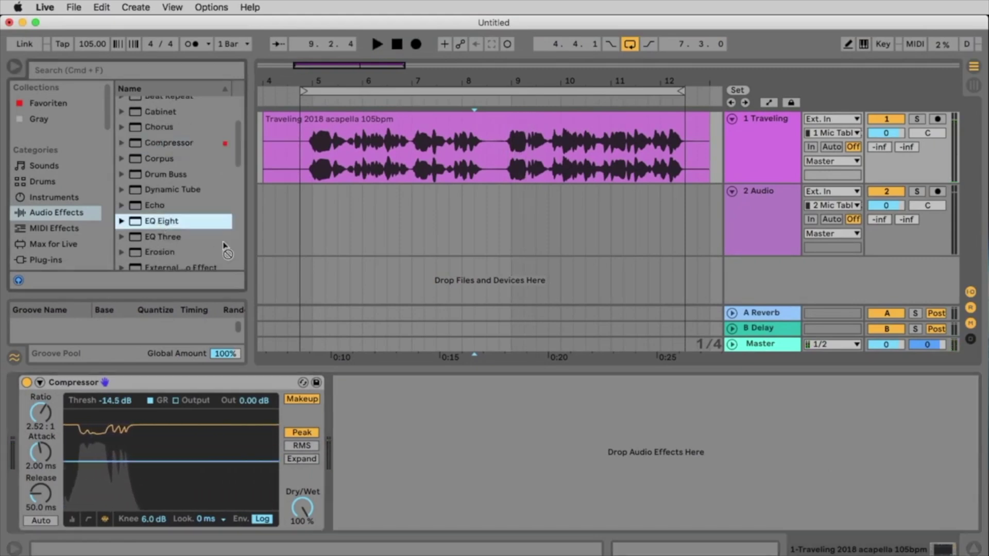
{"action": "left_click_drag", "start_coordinate": [428, 439], "coordinate": [428, 438]}
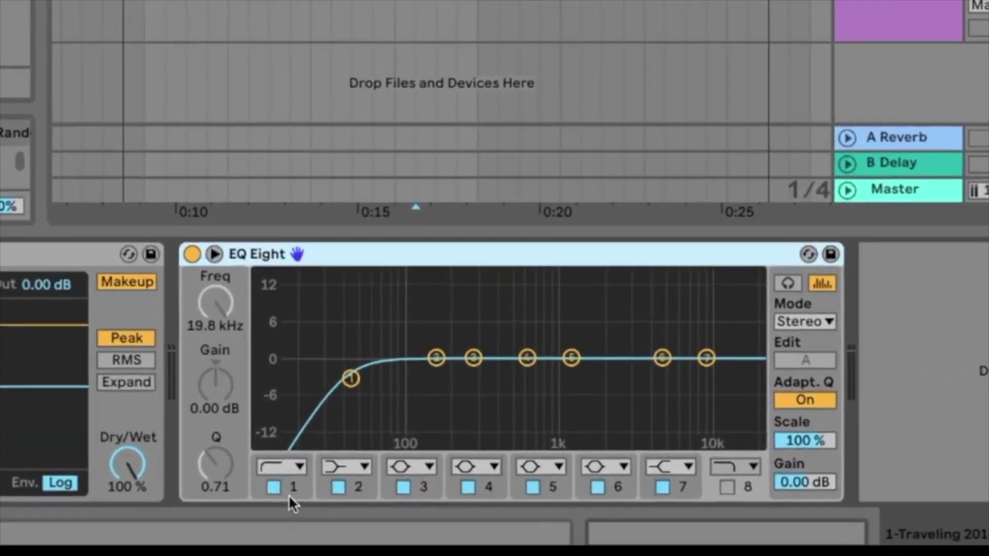
Switch off EQ Eight bands 2–8, keeping only band 1's 41.1 Hz low cut active
{"action": "left_click", "coordinate": [402, 522]}
{"action": "left_click", "coordinate": [441, 521]}
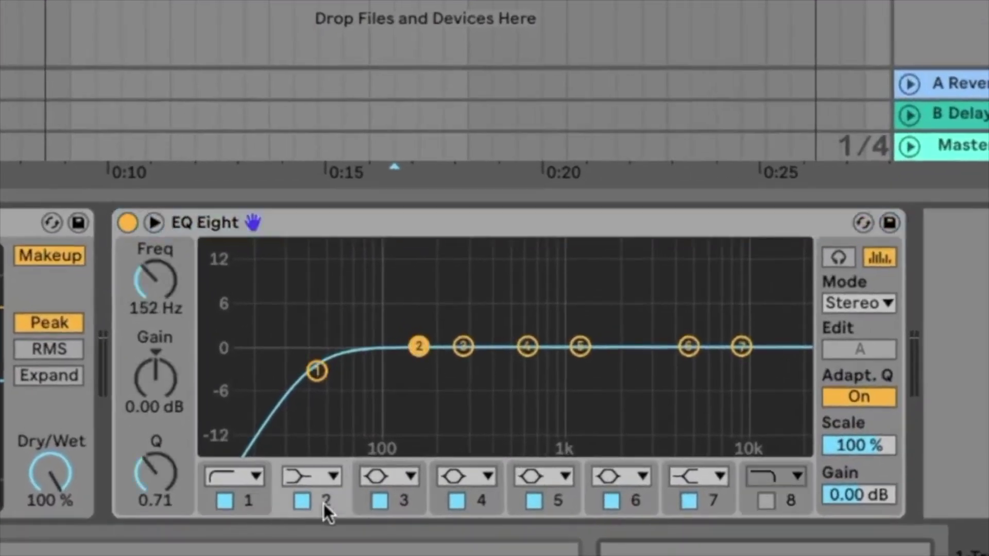
{"action": "left_click", "coordinate": [415, 508]}
{"action": "left_click", "coordinate": [471, 507]}
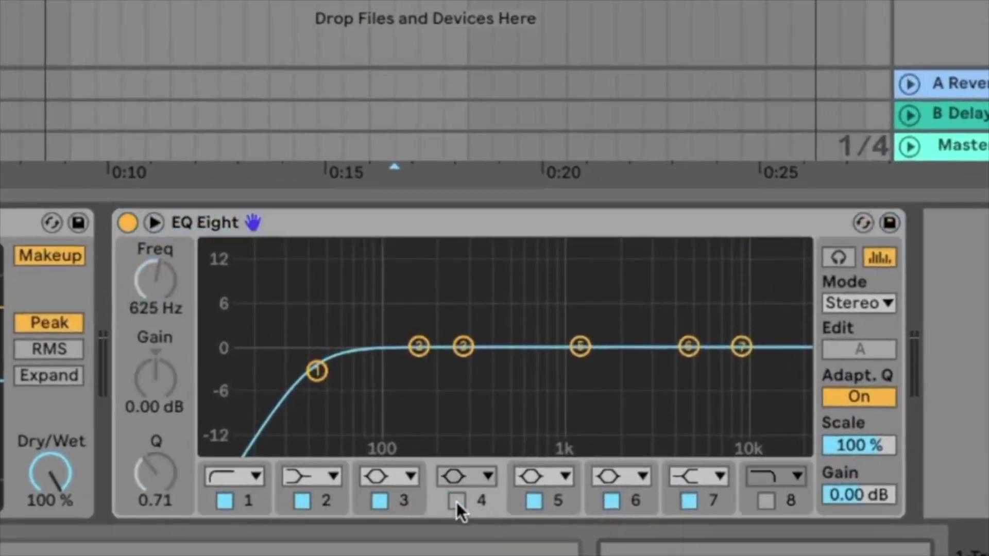
{"action": "left_click", "coordinate": [457, 502]}
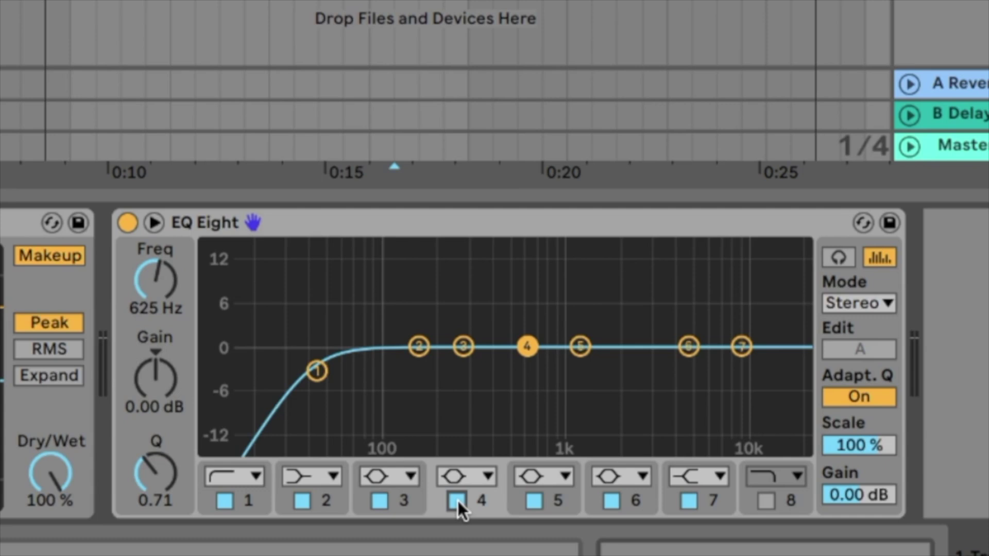
{"action": "left_click", "coordinate": [457, 501]}
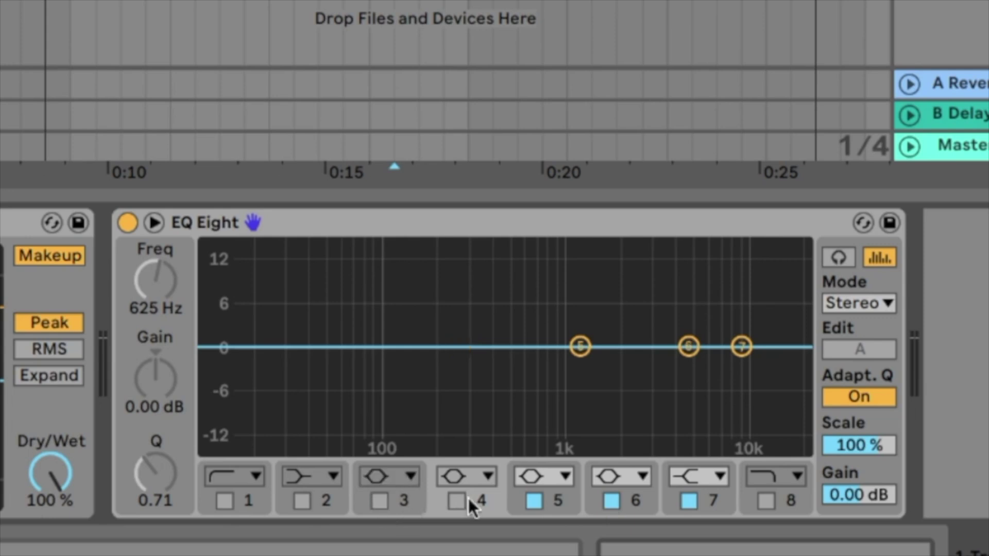
{"action": "left_click", "coordinate": [612, 501]}
{"action": "left_click", "coordinate": [689, 500]}
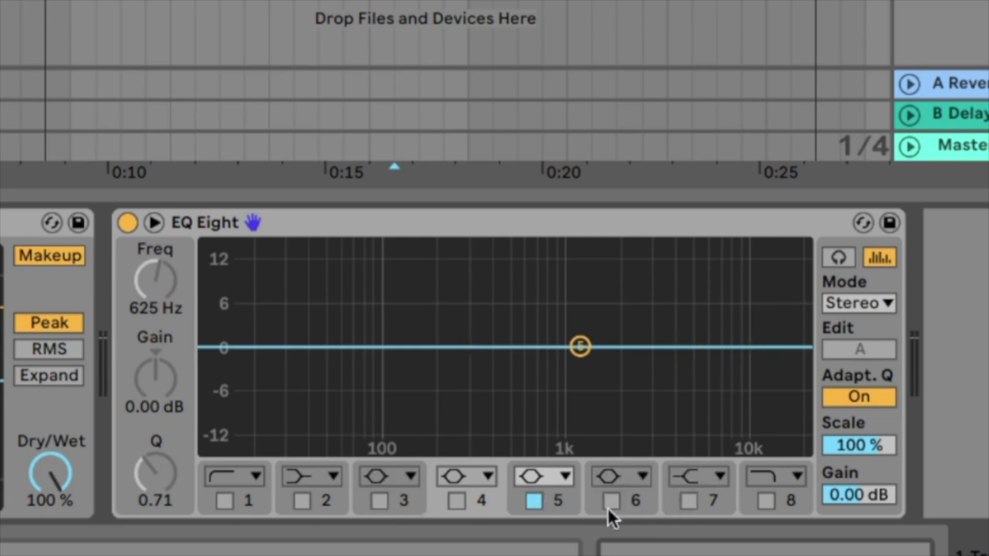
{"action": "left_click", "coordinate": [225, 500]}
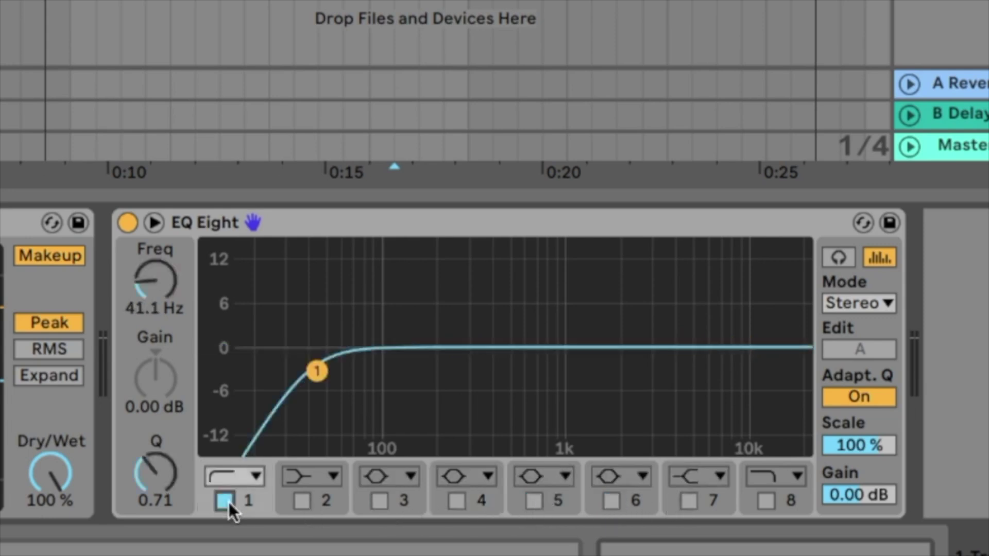
Change EQ band 1 to a Bell filter boosting about 9.5 dB at 177 Hz
{"action": "left_click", "coordinate": [254, 473]}
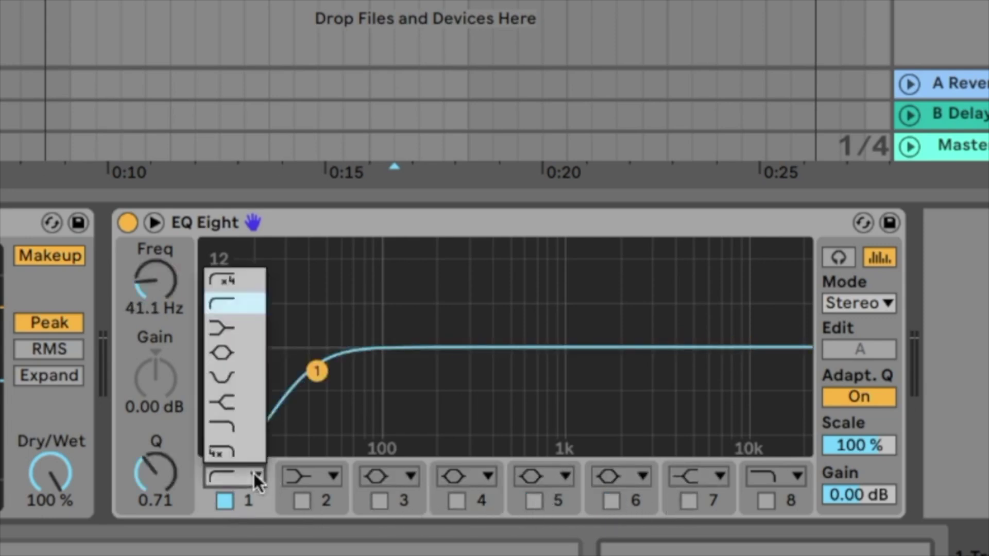
{"action": "left_click", "coordinate": [239, 358]}
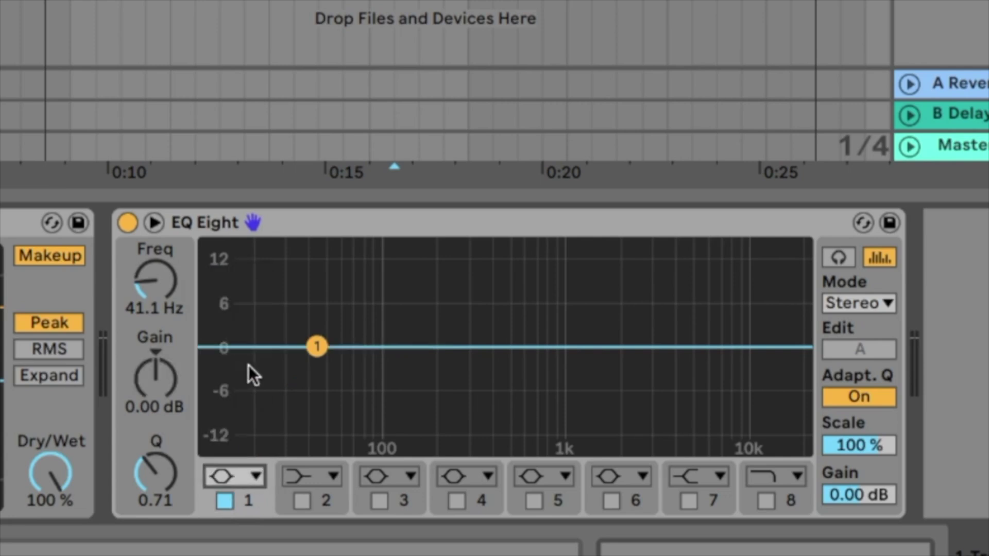
{"action": "left_click", "coordinate": [240, 473]}
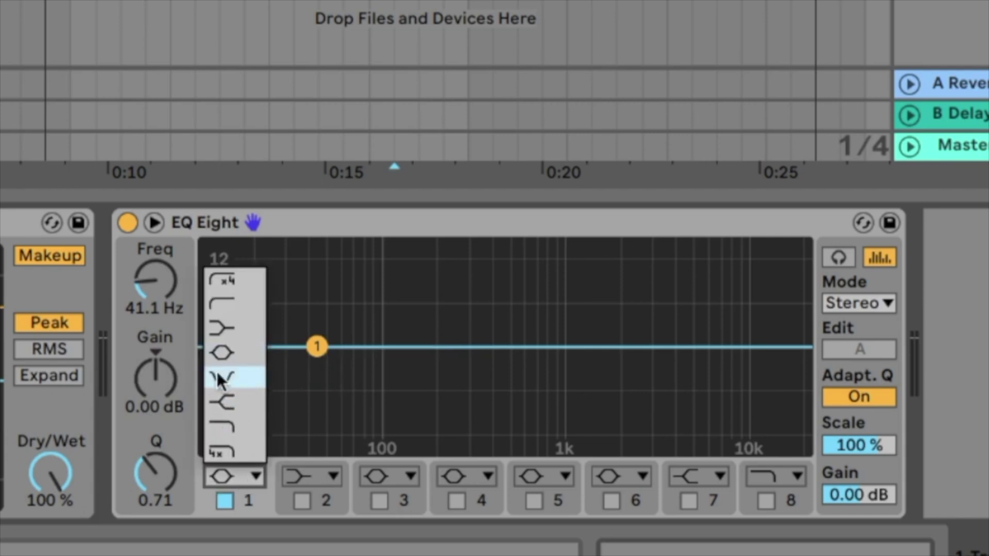
{"action": "left_click", "coordinate": [230, 349]}
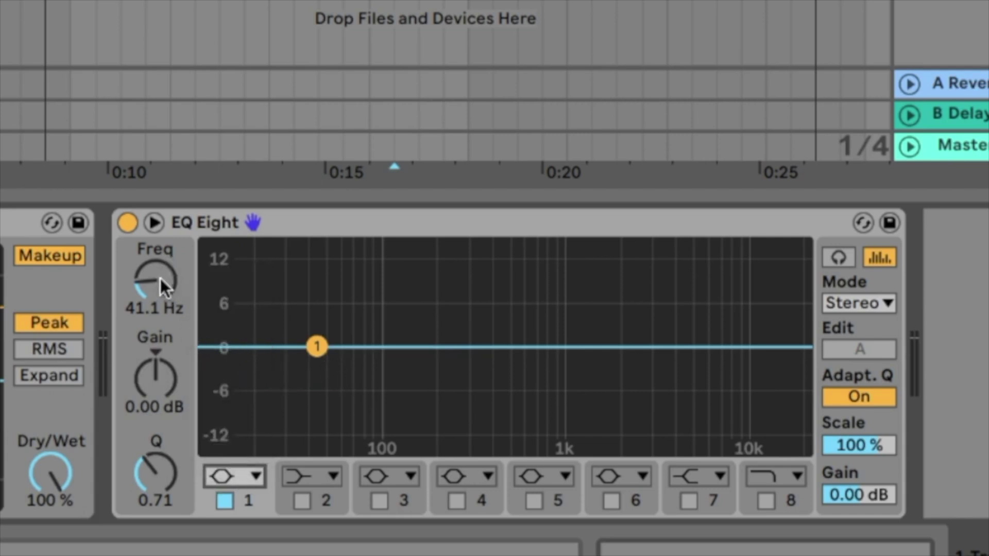
{"action": "left_click", "coordinate": [156, 376]}
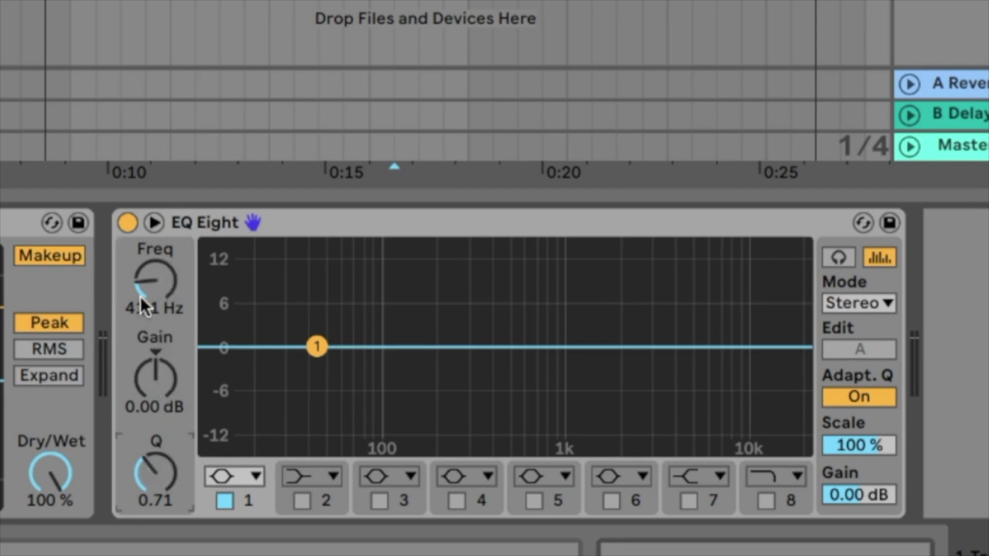
{"action": "left_click_drag", "start_coordinate": [150, 263], "coordinate": [151, 237]}
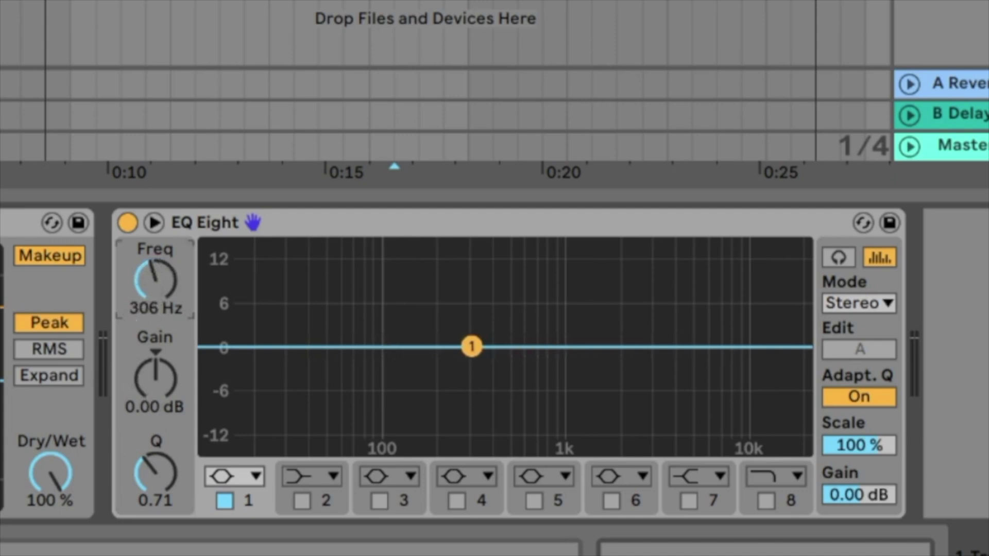
{"action": "left_click_drag", "start_coordinate": [155, 379], "coordinate": [155, 406]}
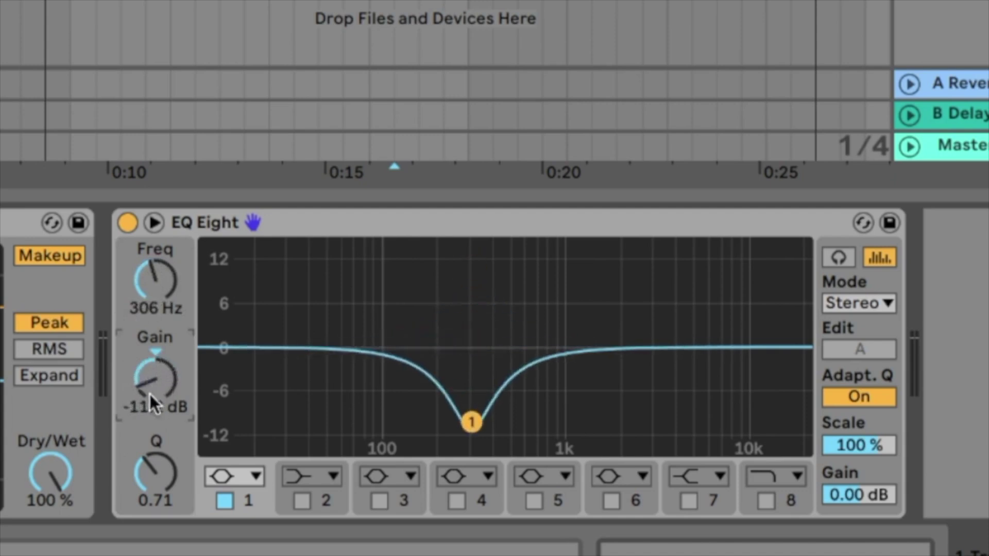
{"action": "left_click_drag", "start_coordinate": [142, 393], "coordinate": [142, 347]}
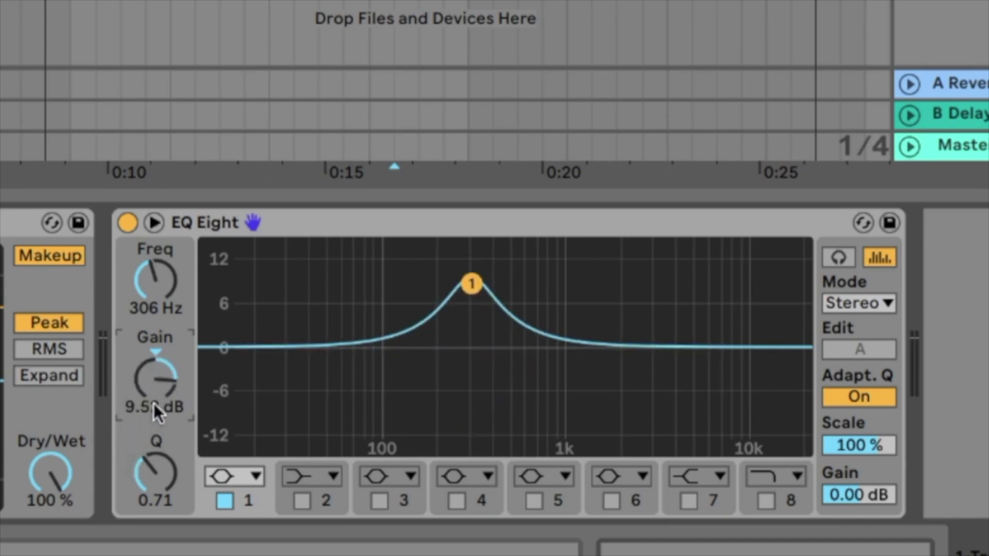
{"action": "left_click_drag", "start_coordinate": [155, 280], "coordinate": [151, 326]}
Sweep band 1's boost between about 28 Hz and 250 Hz during playback, ending near 303 Hz, +12 dB
{"action": "key", "text": "space"}
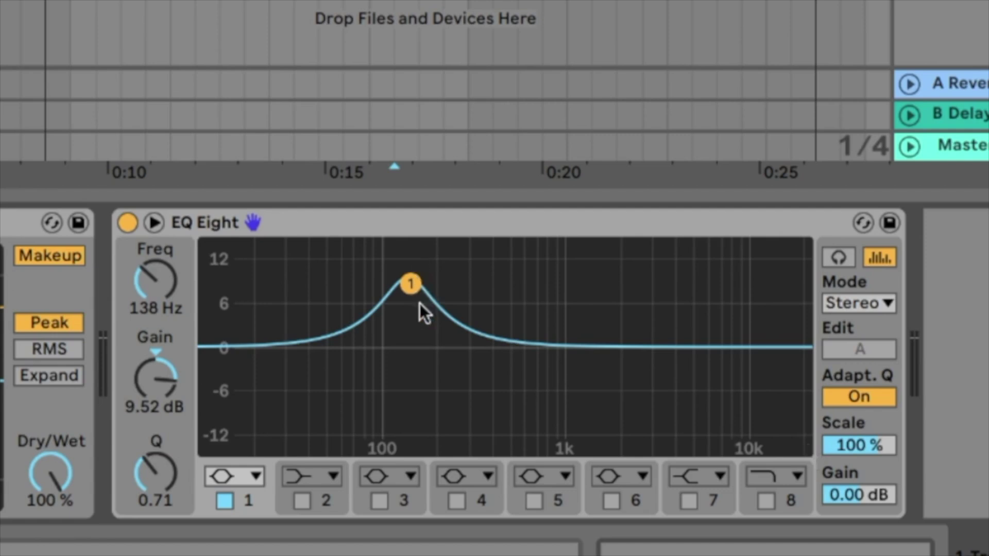
{"action": "left_click_drag", "start_coordinate": [393, 287], "coordinate": [311, 305]}
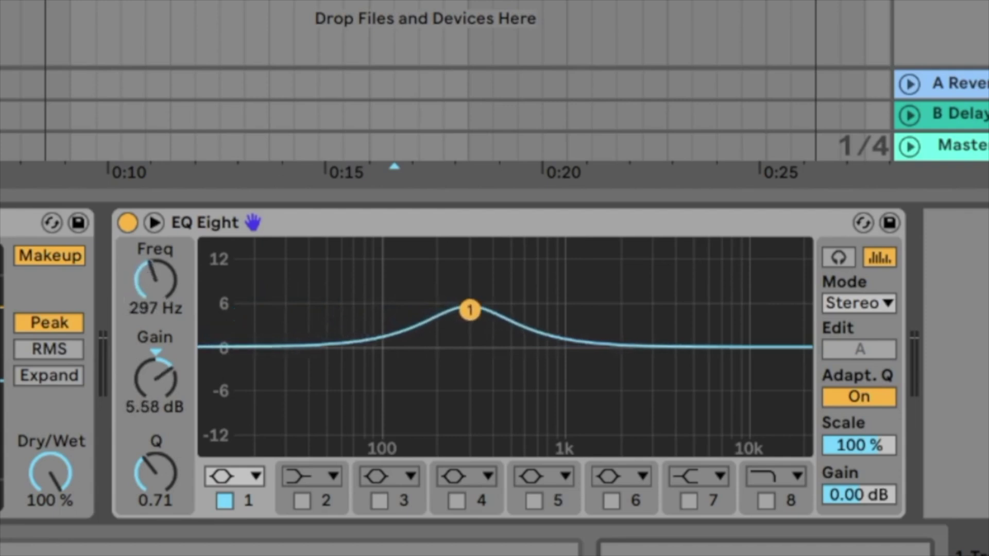
{"action": "key", "text": "space"}
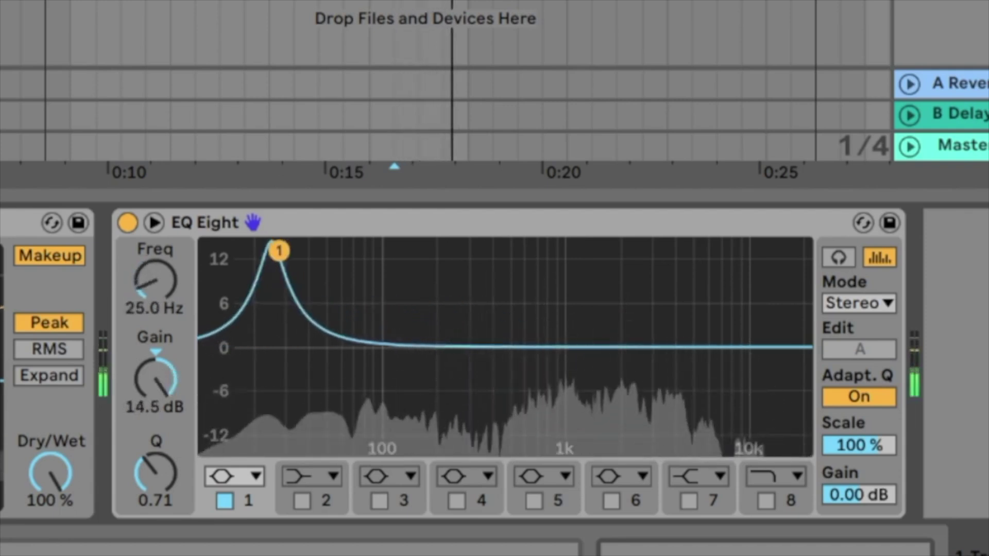
{"action": "left_click_drag", "start_coordinate": [292, 271], "coordinate": [263, 266]}
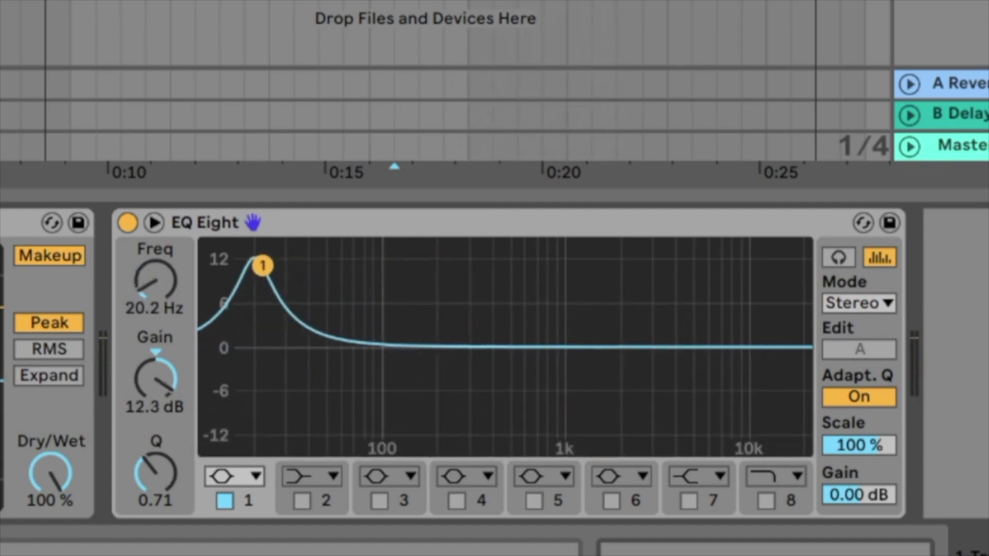
{"action": "left_click_drag", "start_coordinate": [331, 272], "coordinate": [289, 287]}
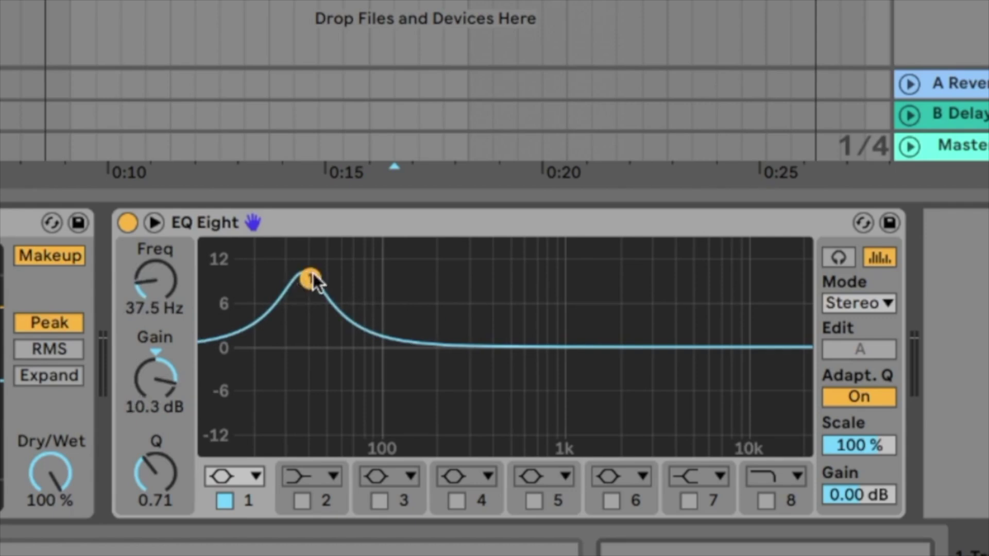
{"action": "key", "text": "space"}
{"action": "left_click_drag", "start_coordinate": [308, 280], "coordinate": [471, 267]}
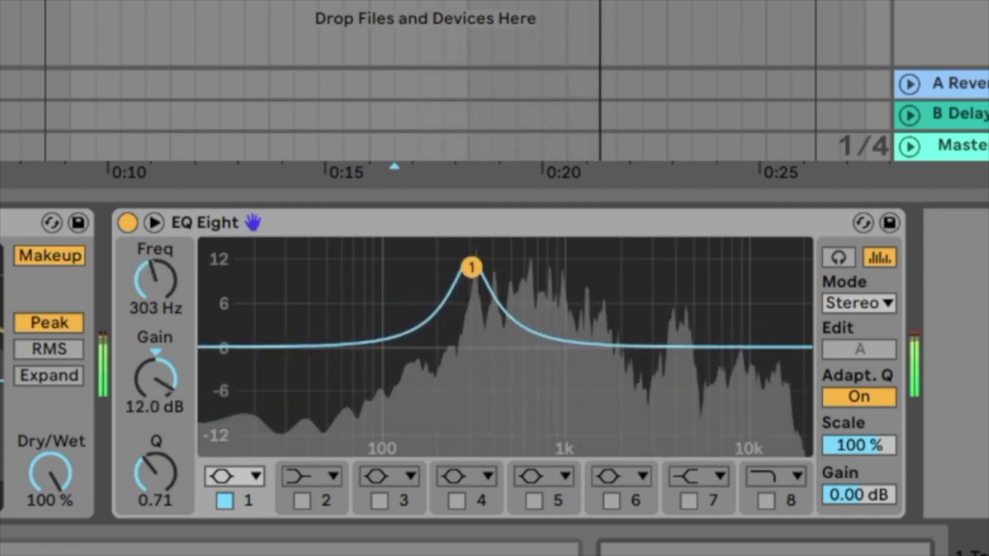
Sweep band 1's boost up to about 5.87 kHz and back to a boost near 900 Hz while listening
{"action": "left_click_drag", "start_coordinate": [471, 267], "coordinate": [687, 272]}
{"action": "key", "text": "space"}
{"action": "key", "text": "space"}
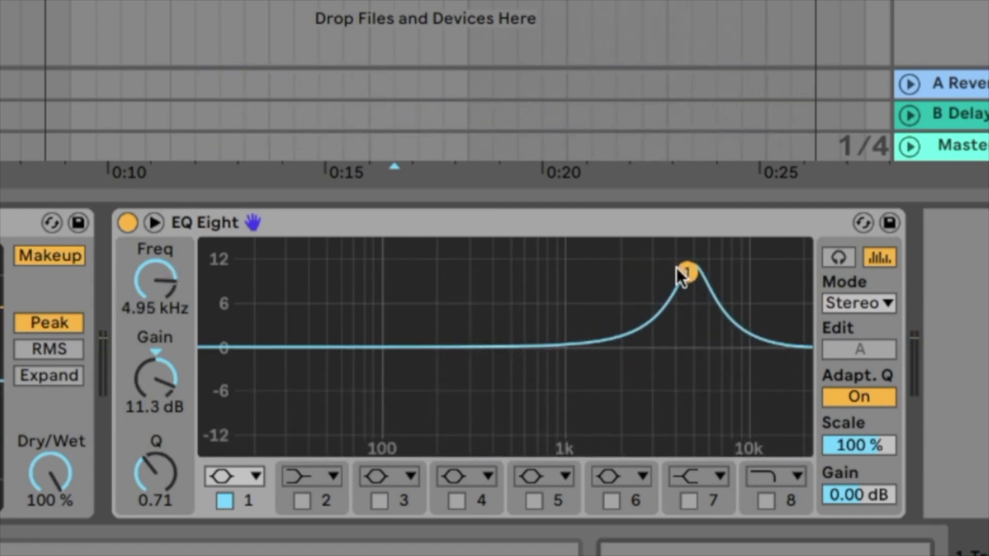
{"action": "key", "text": "space"}
{"action": "left_click_drag", "start_coordinate": [685, 274], "coordinate": [555, 369]}
{"action": "key", "text": "space"}
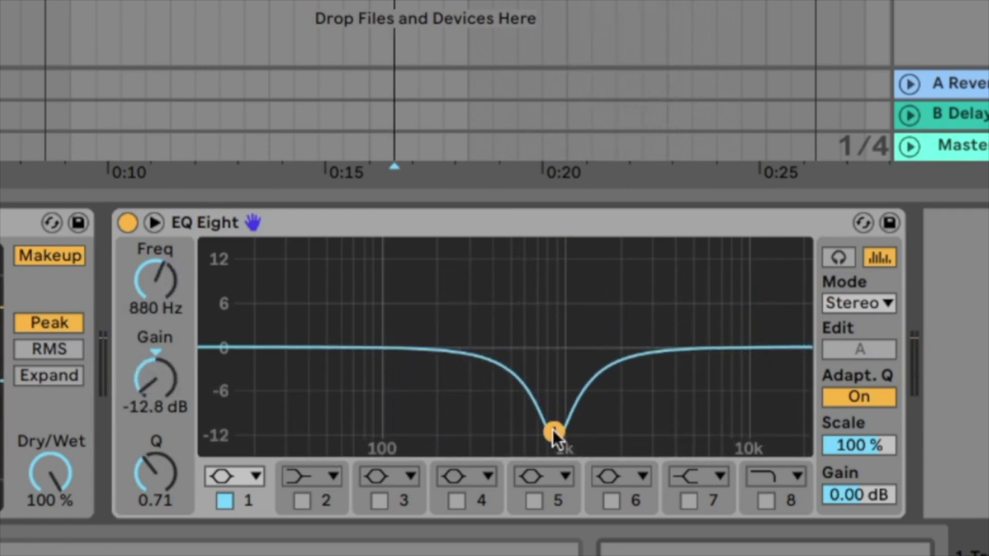
{"action": "key", "text": "space"}
{"action": "left_click_drag", "start_coordinate": [556, 436], "coordinate": [561, 270]}
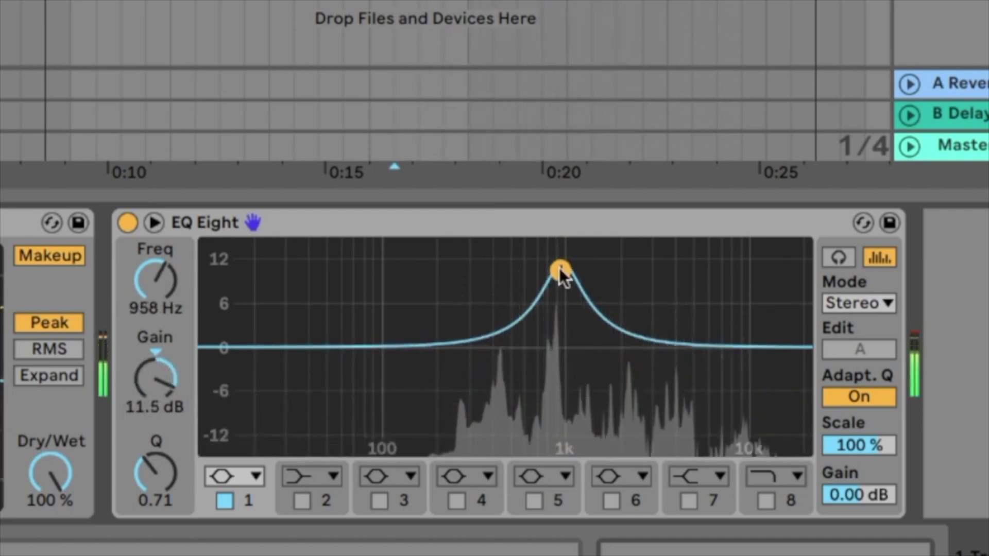
Vary band 1's width and gain, ending at 563 Hz, 8.81 dB boost, Q 0.52
{"action": "left_click_drag", "start_coordinate": [156, 483], "coordinate": [155, 475]}
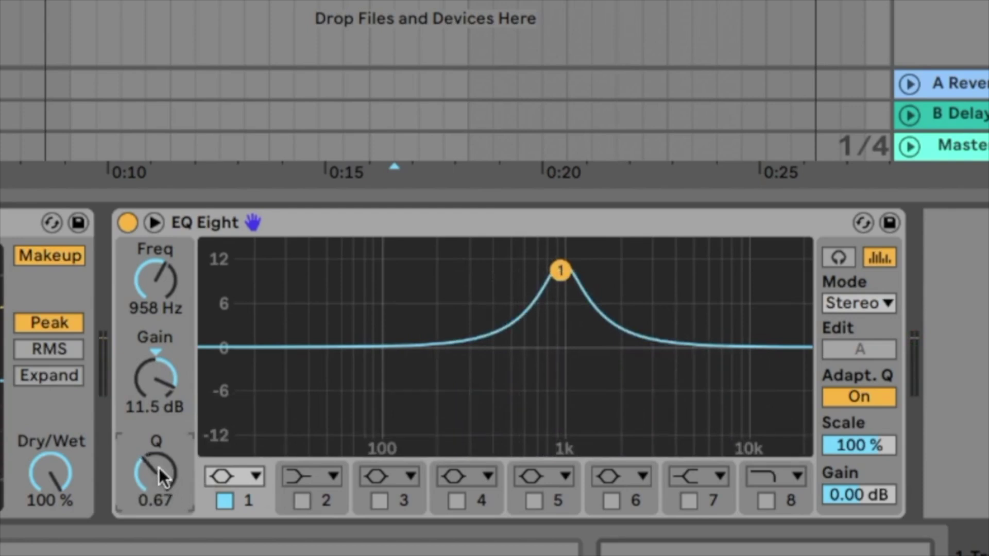
{"action": "left_click_drag", "start_coordinate": [159, 467], "coordinate": [159, 510]}
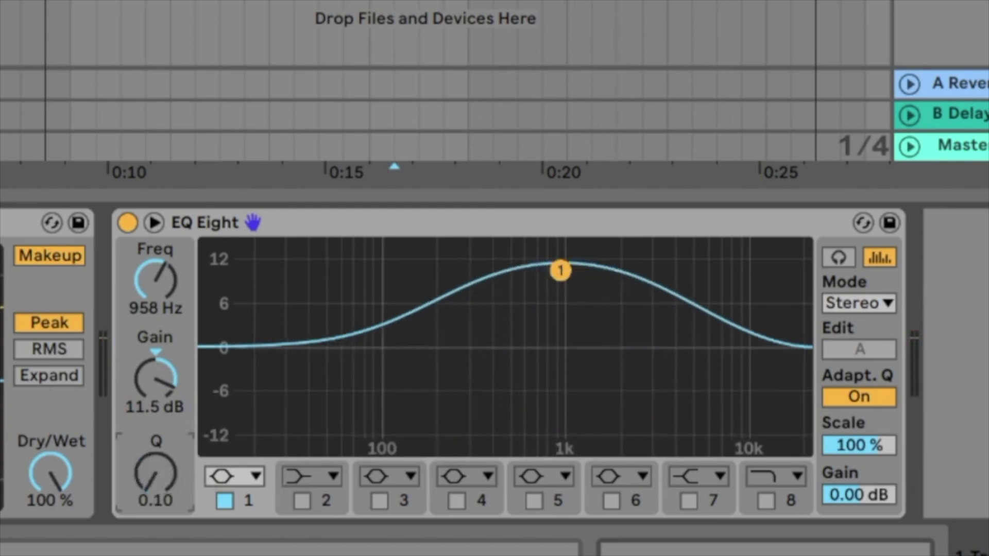
{"action": "left_click_drag", "start_coordinate": [160, 468], "coordinate": [160, 340]}
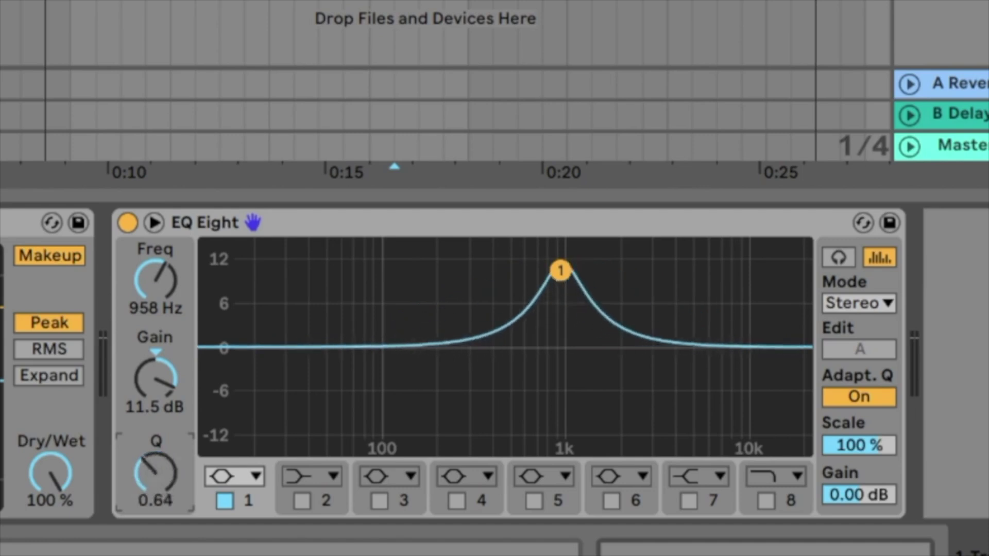
{"action": "key", "text": "space"}
{"action": "left_click_drag", "start_coordinate": [159, 467], "coordinate": [160, 446]}
{"action": "left_click_drag", "start_coordinate": [180, 359], "coordinate": [203, 368]}
{"action": "mouse_move", "coordinate": [162, 273]}
{"action": "left_mouse_down"}
{"action": "mouse_move", "coordinate": [161, 303]}
{"action": "mouse_move", "coordinate": [162, 251]}
{"action": "mouse_move", "coordinate": [162, 285]}
{"action": "mouse_move", "coordinate": [161, 266]}
{"action": "left_mouse_up"}
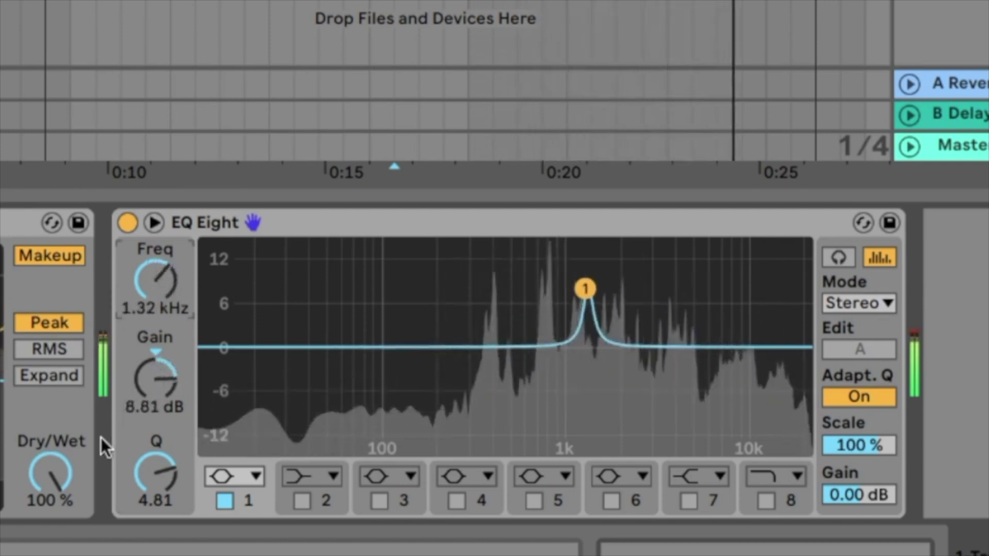
{"action": "left_click_drag", "start_coordinate": [156, 473], "coordinate": [157, 495]}
{"action": "mouse_move", "coordinate": [155, 281]}
{"action": "left_mouse_down"}
{"action": "mouse_move", "coordinate": [154, 257]}
{"action": "mouse_move", "coordinate": [155, 302]}
{"action": "mouse_move", "coordinate": [155, 258]}
{"action": "mouse_move", "coordinate": [154, 299]}
{"action": "mouse_move", "coordinate": [158, 286]}
{"action": "left_mouse_up"}
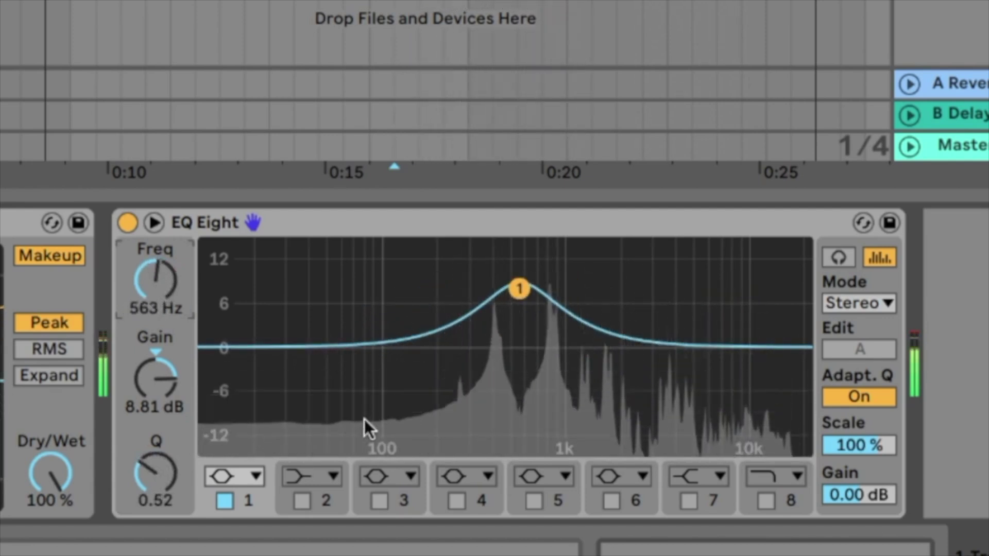
{"action": "left_click", "coordinate": [256, 479]}
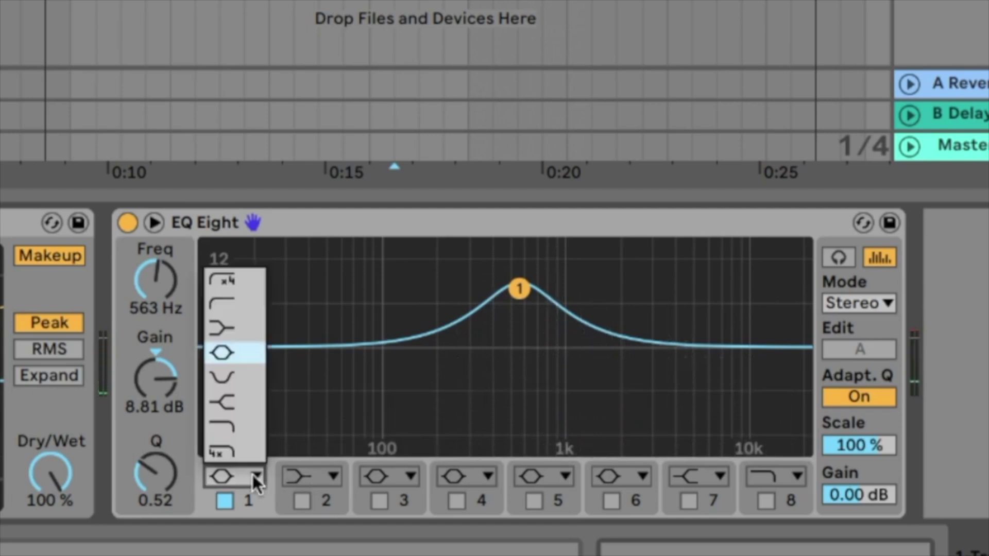
Make band 1 a low cut, sweep it up into the highs while playing, then pull it down to 16.7 Hz
{"action": "left_click", "coordinate": [230, 308]}
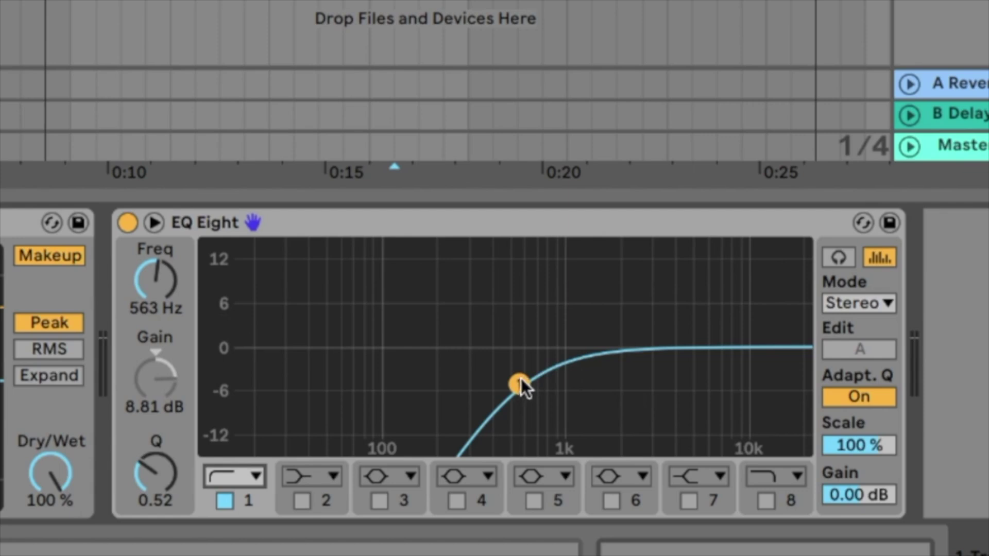
{"action": "key", "text": "space"}
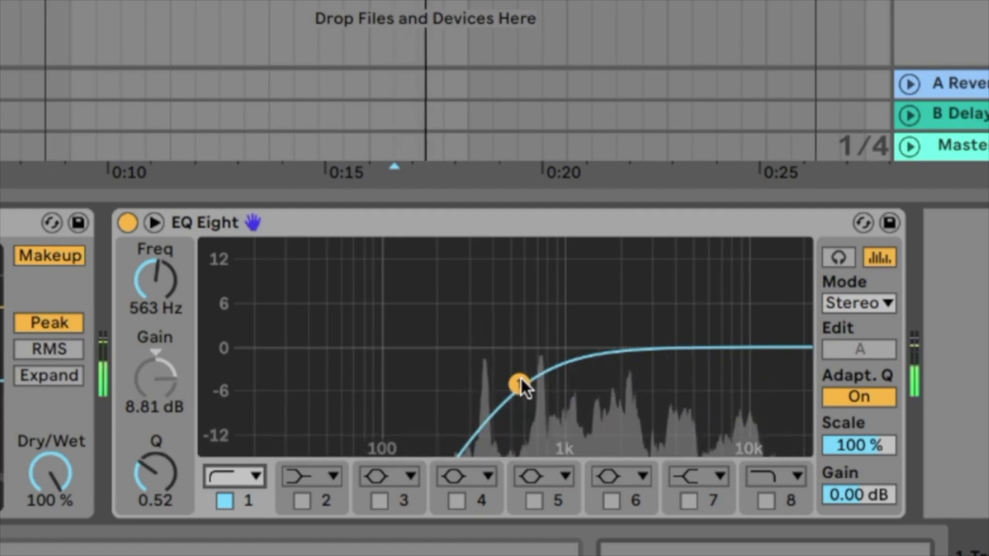
{"action": "left_click_drag", "start_coordinate": [521, 379], "coordinate": [691, 353]}
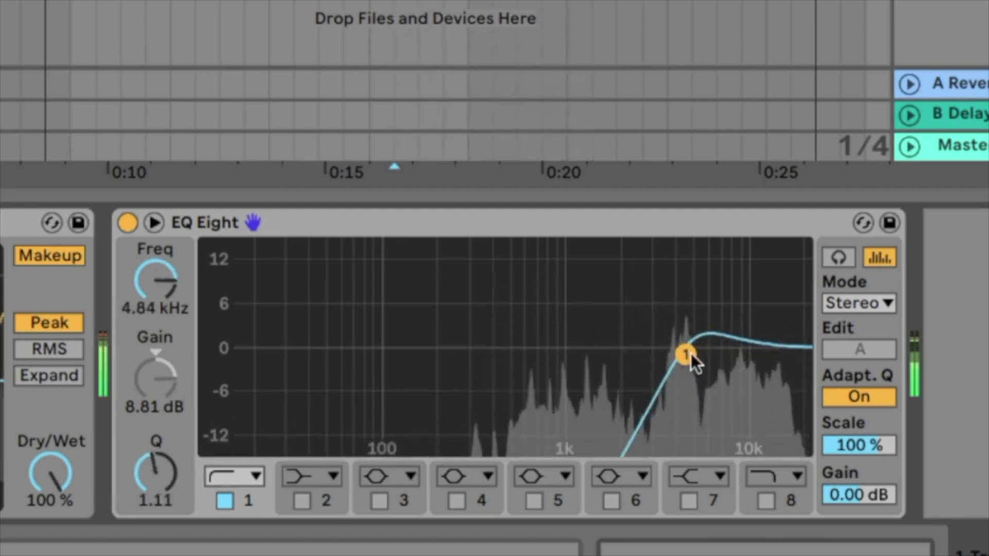
{"action": "key", "text": "space"}
{"action": "key", "text": "space"}
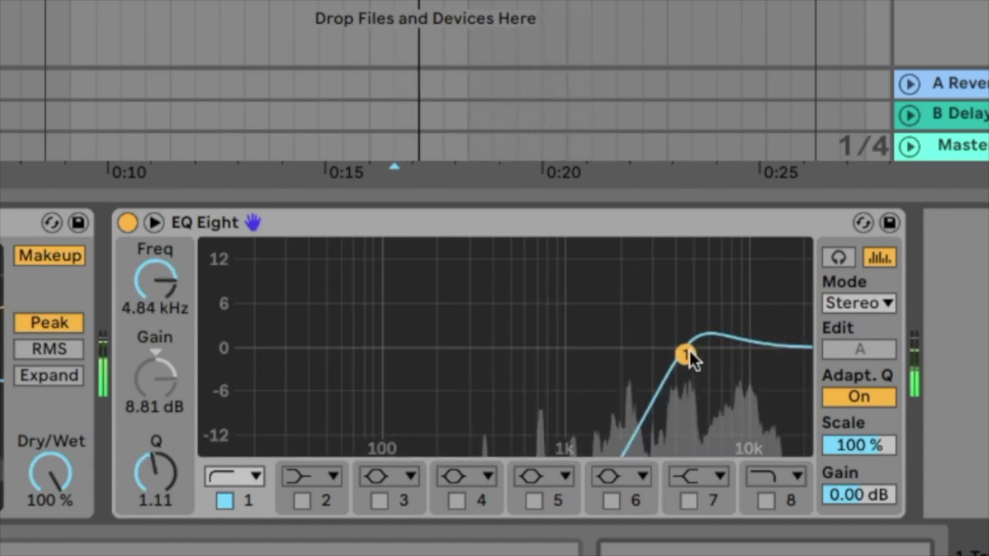
{"action": "left_click_drag", "start_coordinate": [685, 356], "coordinate": [248, 362]}
Switch band 1 to Low-pass, raise Q to 3.84, and sweep the cutoff to about 1.32 kHz during playback
{"action": "left_click", "coordinate": [255, 475]}
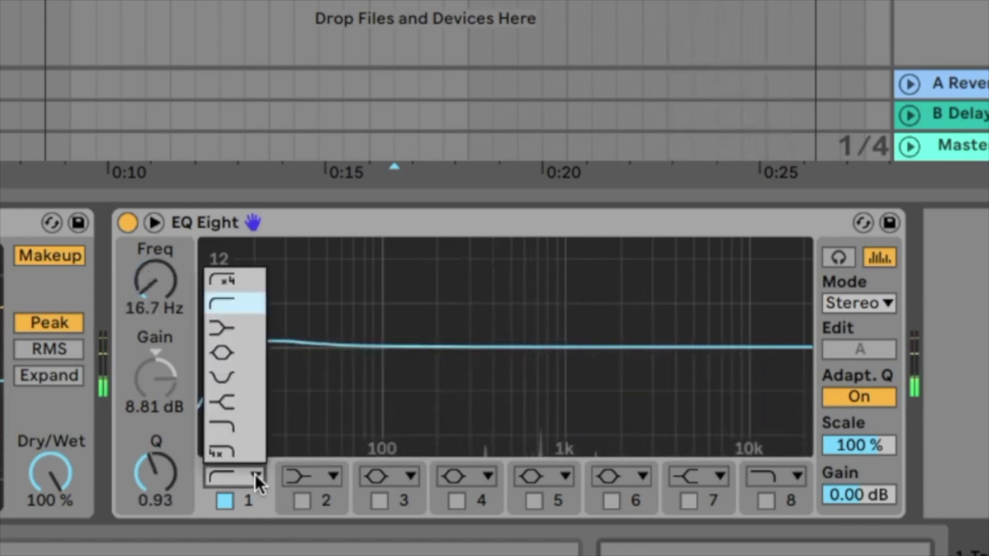
{"action": "left_click", "coordinate": [236, 415]}
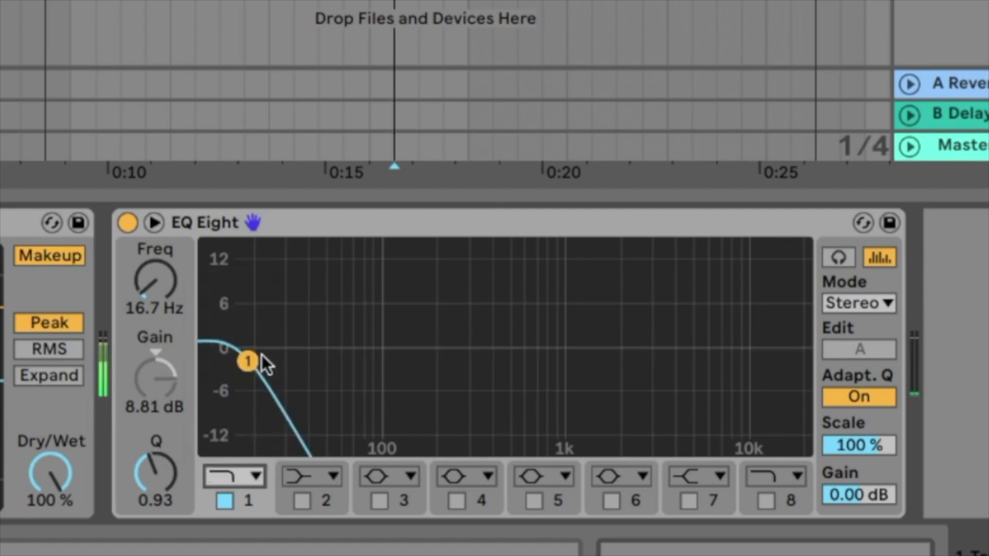
{"action": "left_click_drag", "start_coordinate": [246, 358], "coordinate": [579, 380]}
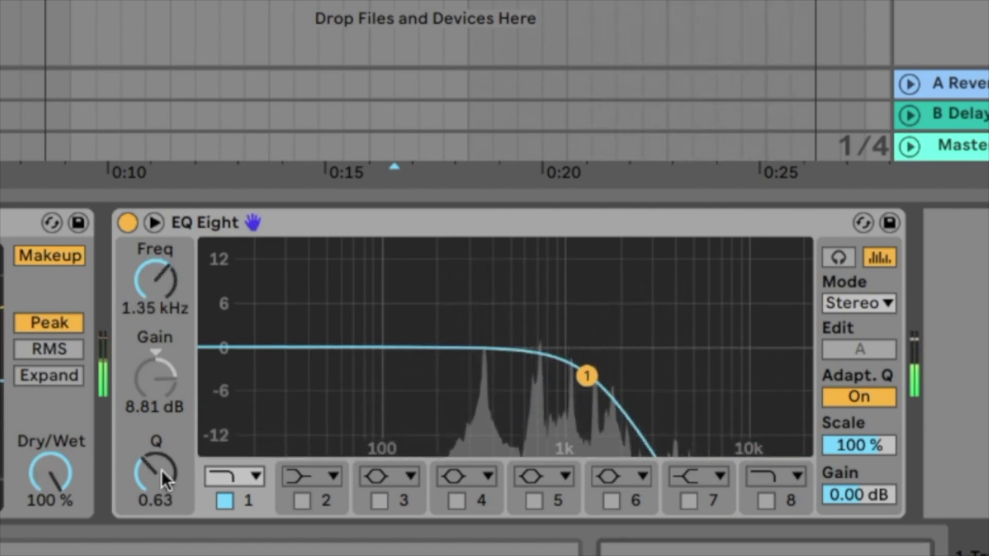
{"action": "left_click_drag", "start_coordinate": [161, 468], "coordinate": [161, 433]}
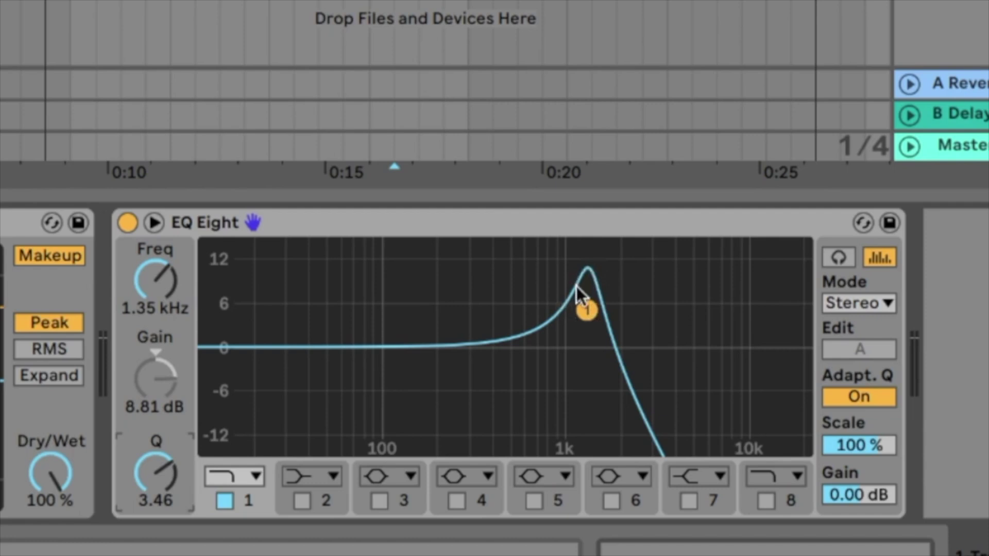
{"action": "left_click_drag", "start_coordinate": [583, 309], "coordinate": [540, 307]}
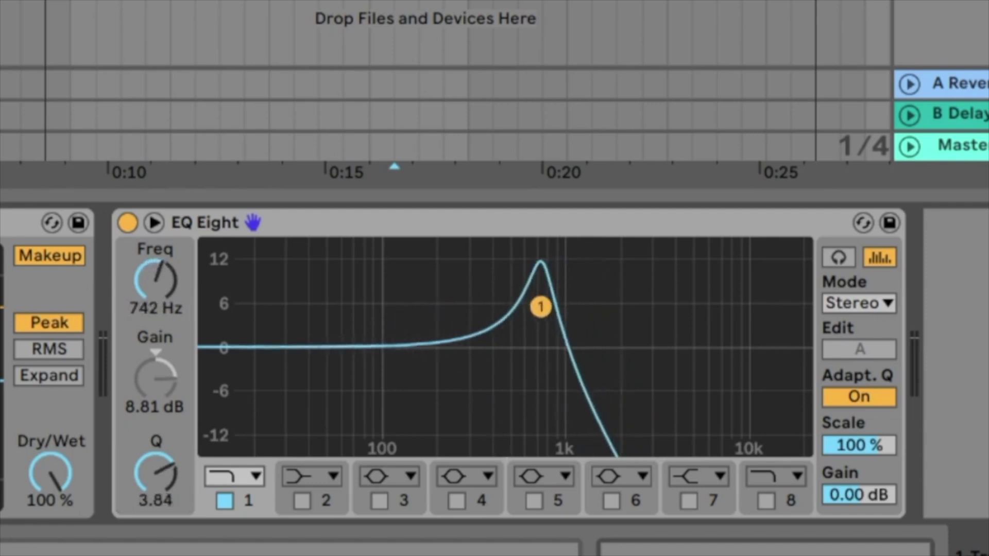
{"action": "key", "text": "space"}
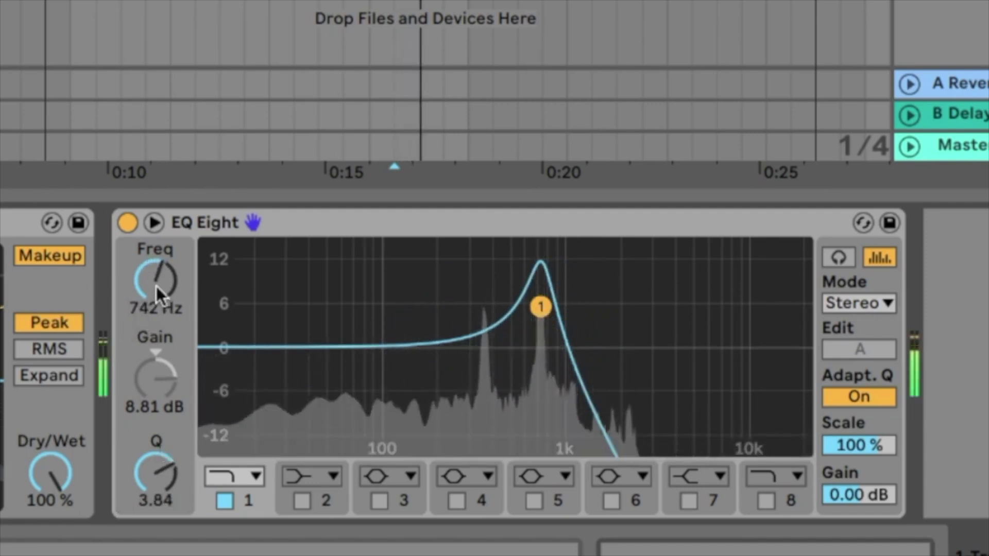
{"action": "mouse_move", "coordinate": [157, 286]}
{"action": "left_mouse_down"}
{"action": "mouse_move", "coordinate": [156, 250]}
{"action": "mouse_move", "coordinate": [156, 295]}
{"action": "mouse_move", "coordinate": [156, 264]}
{"action": "mouse_move", "coordinate": [157, 292]}
{"action": "mouse_move", "coordinate": [157, 275]}
{"action": "left_mouse_up"}
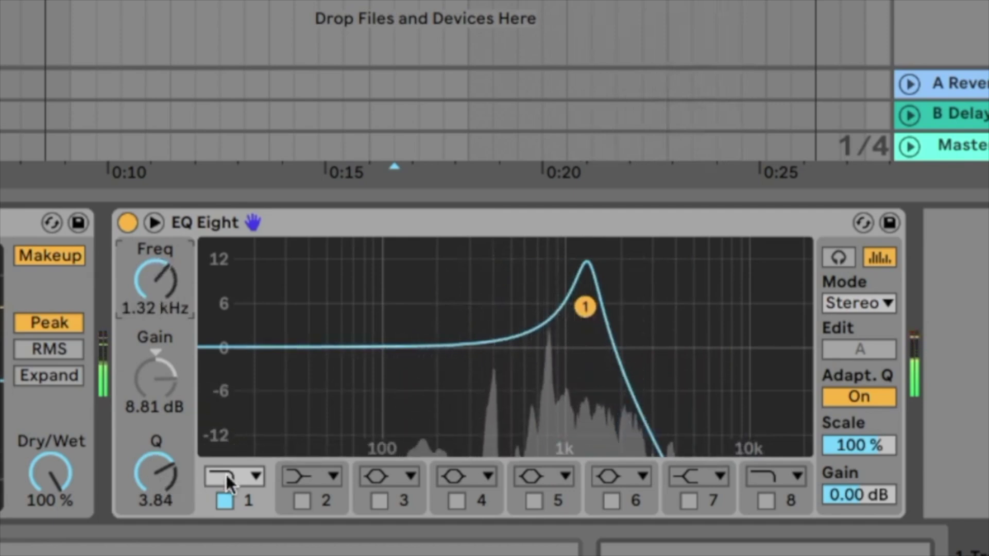
Switch band 1 to a high shelf at 5.08 kHz and try its gain while playing, settling near 0.48 dB
{"action": "left_click", "coordinate": [241, 477]}
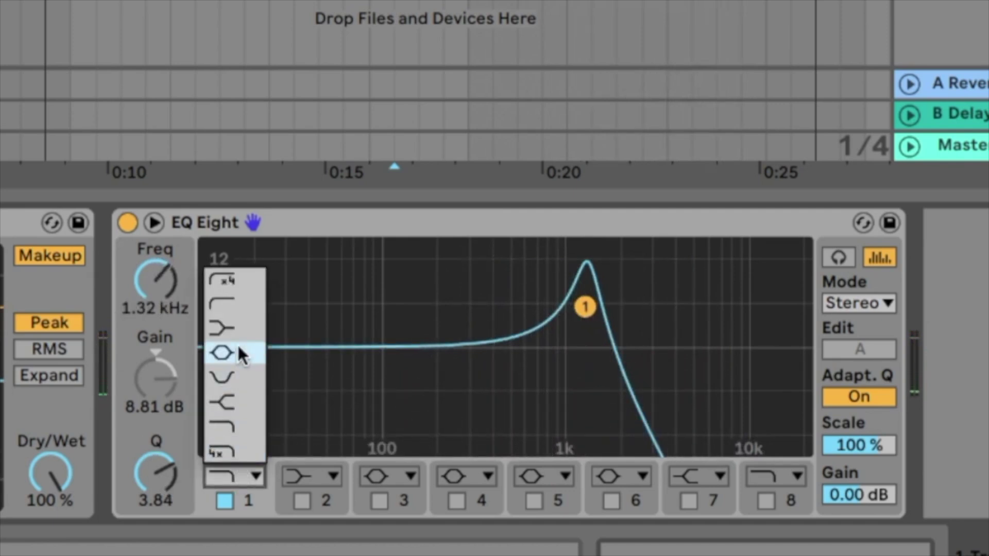
{"action": "left_click", "coordinate": [228, 429]}
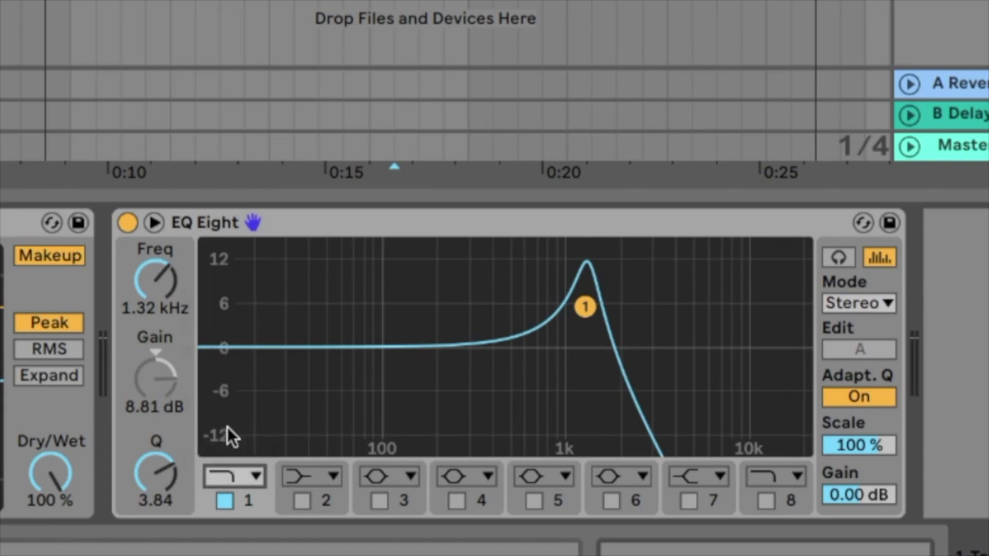
{"action": "left_click", "coordinate": [249, 476]}
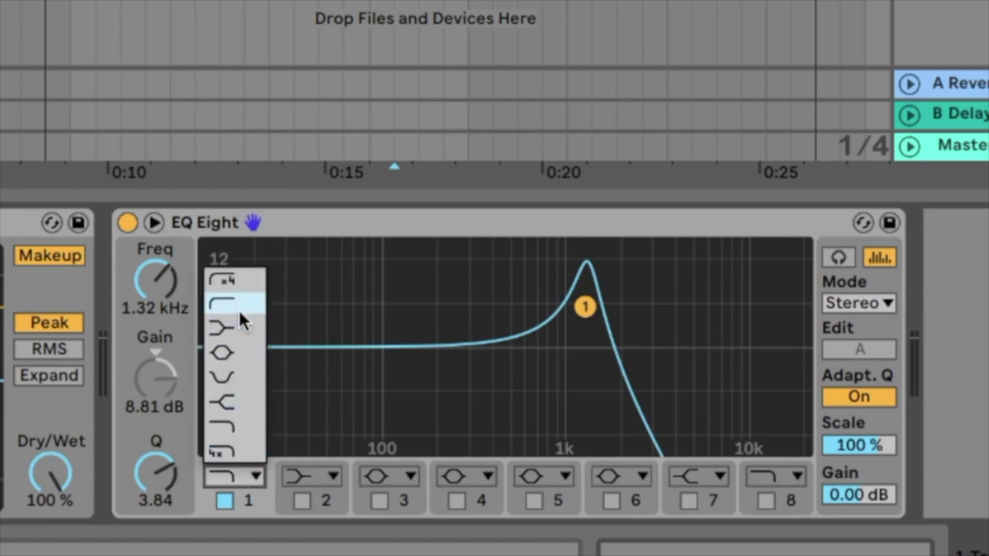
{"action": "left_click", "coordinate": [236, 402]}
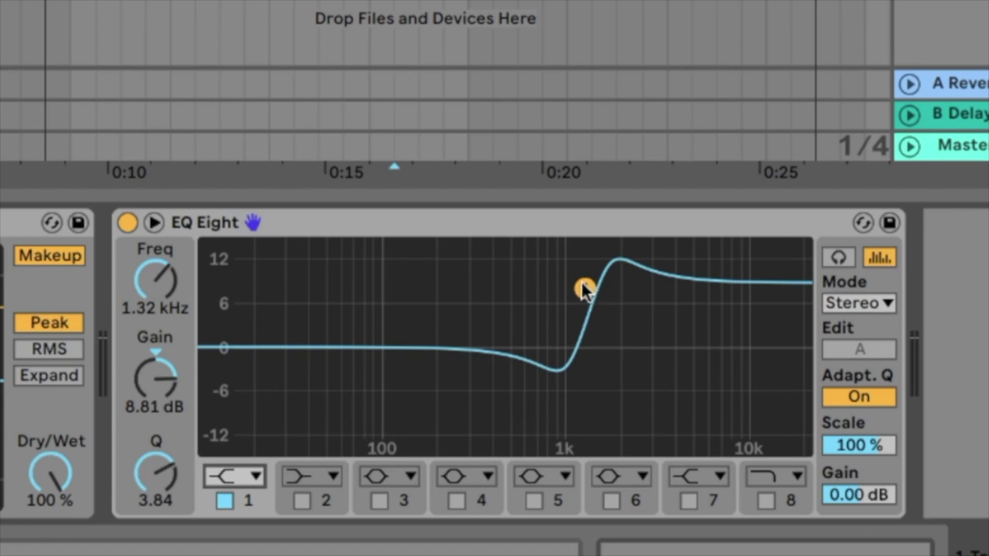
{"action": "left_click_drag", "start_coordinate": [583, 287], "coordinate": [616, 361]}
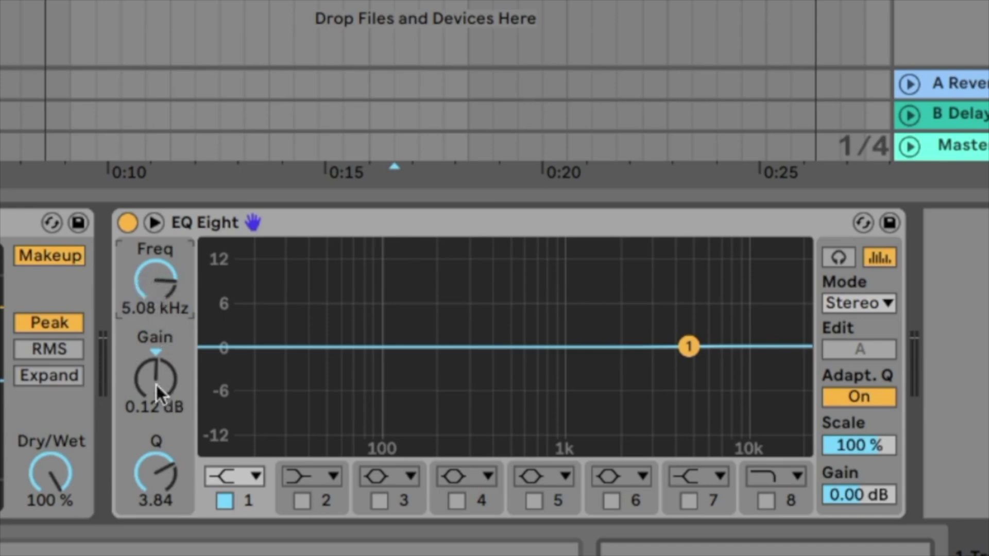
{"action": "key", "text": "space"}
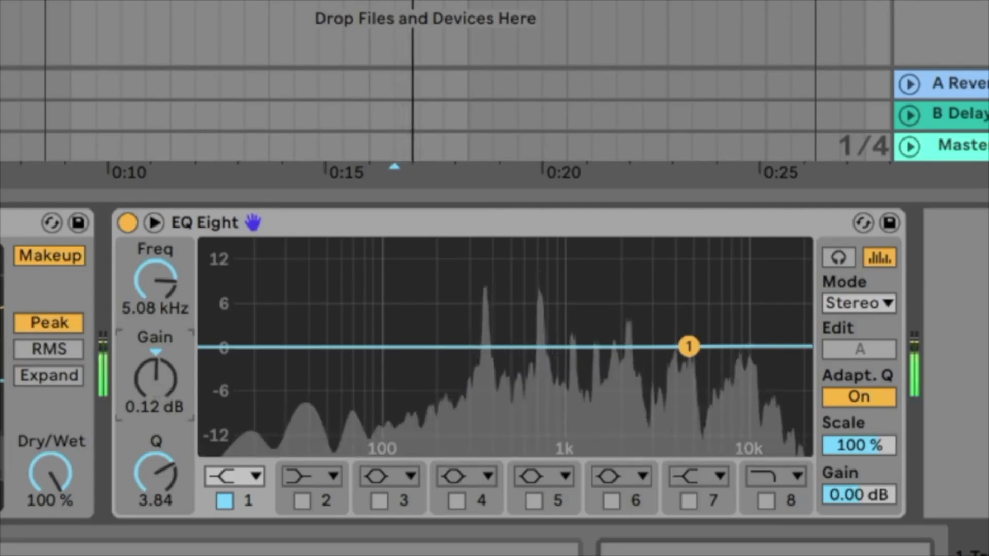
{"action": "mouse_move", "coordinate": [156, 372]}
{"action": "left_mouse_down"}
{"action": "mouse_move", "coordinate": [157, 347]}
{"action": "mouse_move", "coordinate": [156, 402]}
{"action": "mouse_move", "coordinate": [156, 373]}
{"action": "left_mouse_up"}
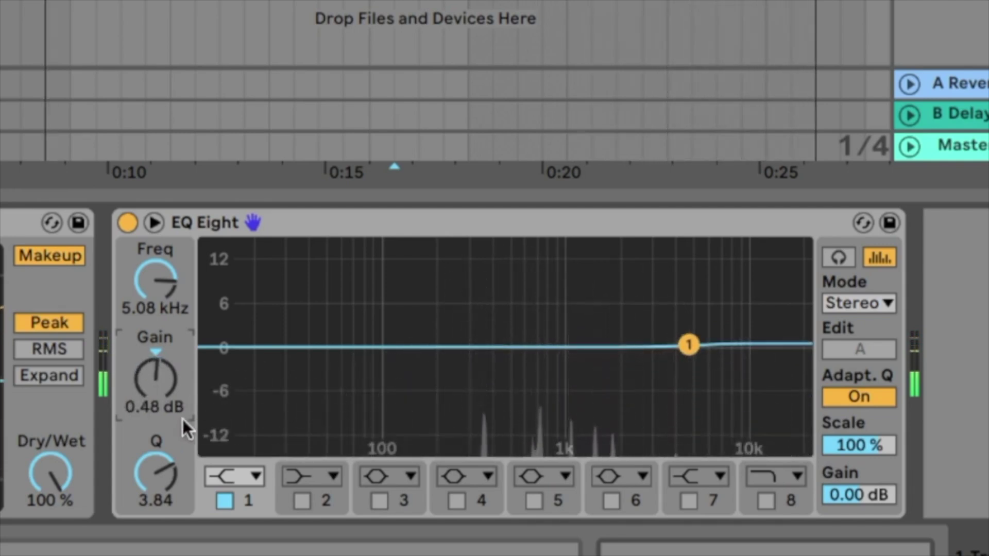
{"action": "left_click", "coordinate": [253, 465]}
Make band 1 a low shelf, boost it to about 7 dB, pull it to about 1 dB, then switch it off
{"action": "left_click", "coordinate": [238, 452]}
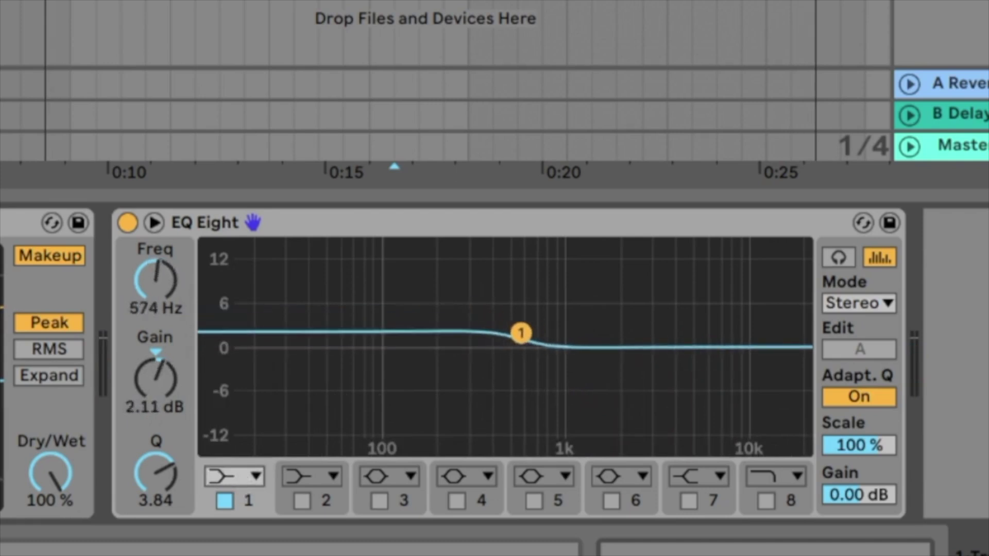
{"action": "left_click_drag", "start_coordinate": [521, 334], "coordinate": [522, 300]}
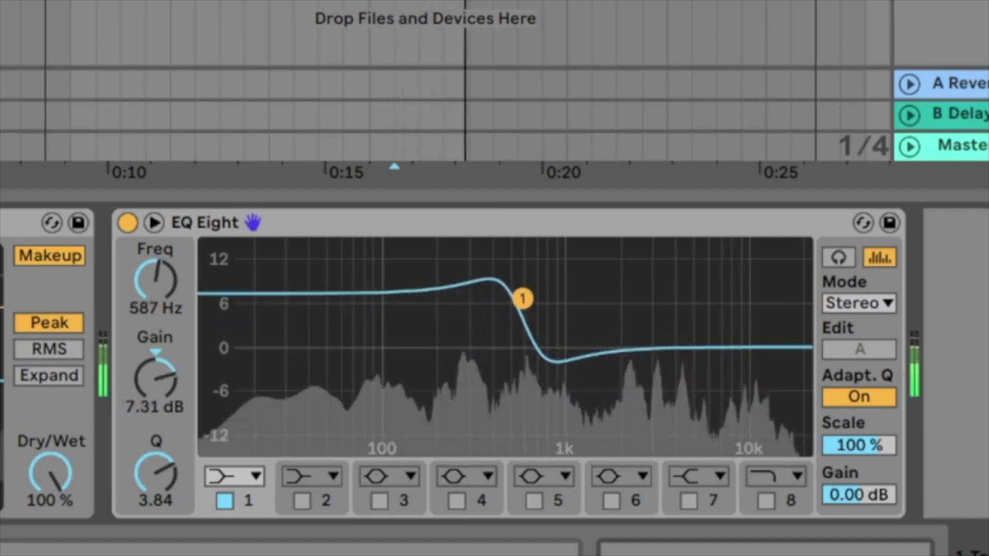
{"action": "left_click_drag", "start_coordinate": [522, 298], "coordinate": [457, 338]}
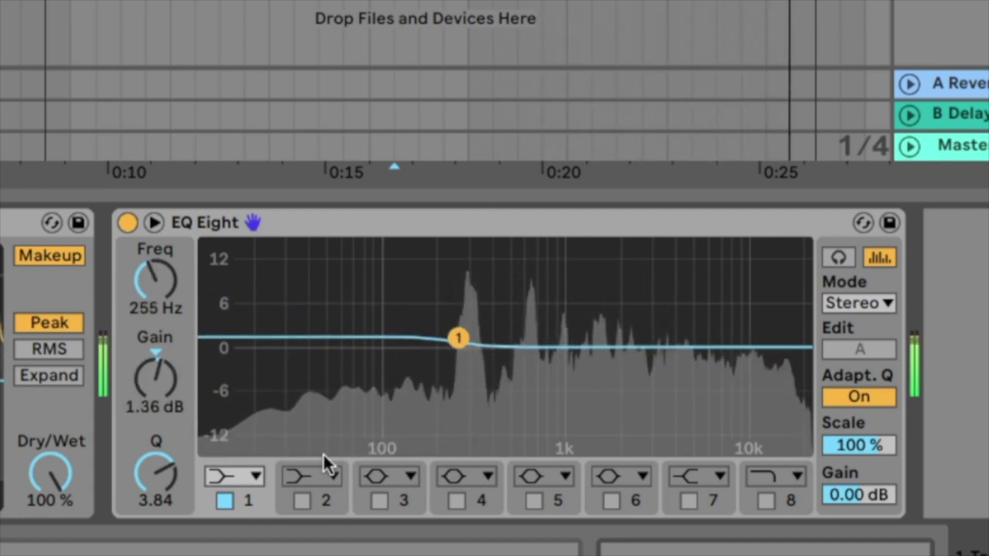
{"action": "left_click", "coordinate": [226, 499]}
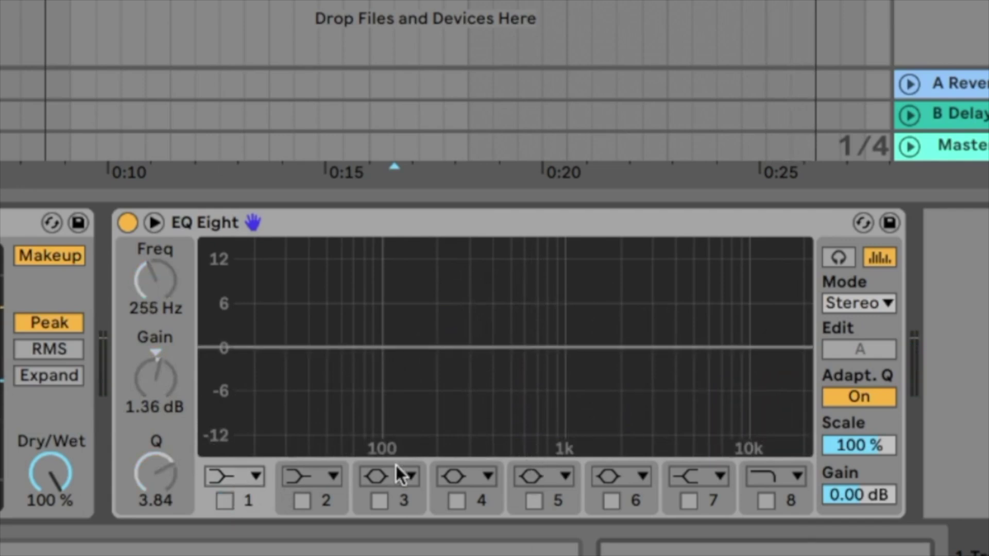
Turn band 1 back on as a high-pass and sweep its cutoff between 124 and 300 Hz, ending near 114 Hz
{"action": "left_click", "coordinate": [248, 481]}
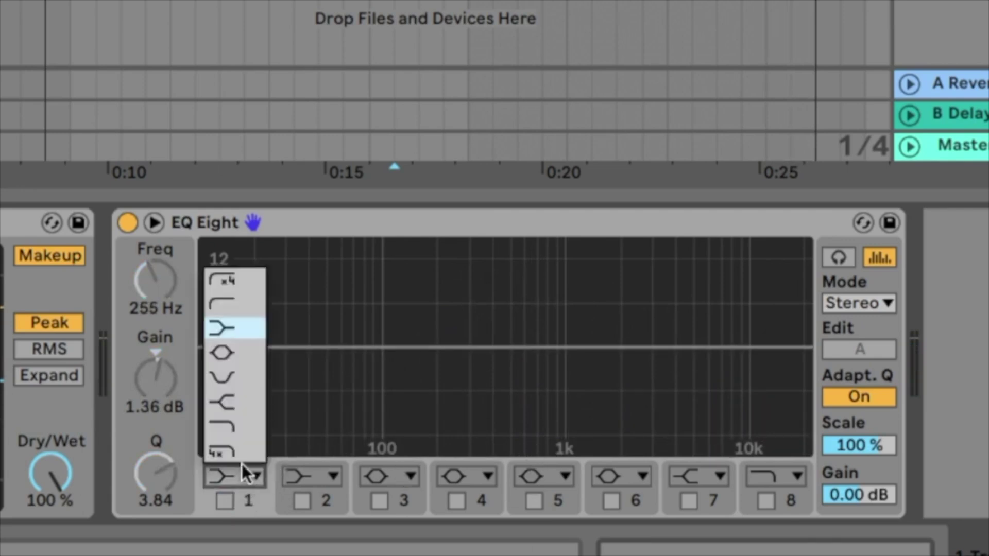
{"action": "left_click", "coordinate": [236, 301]}
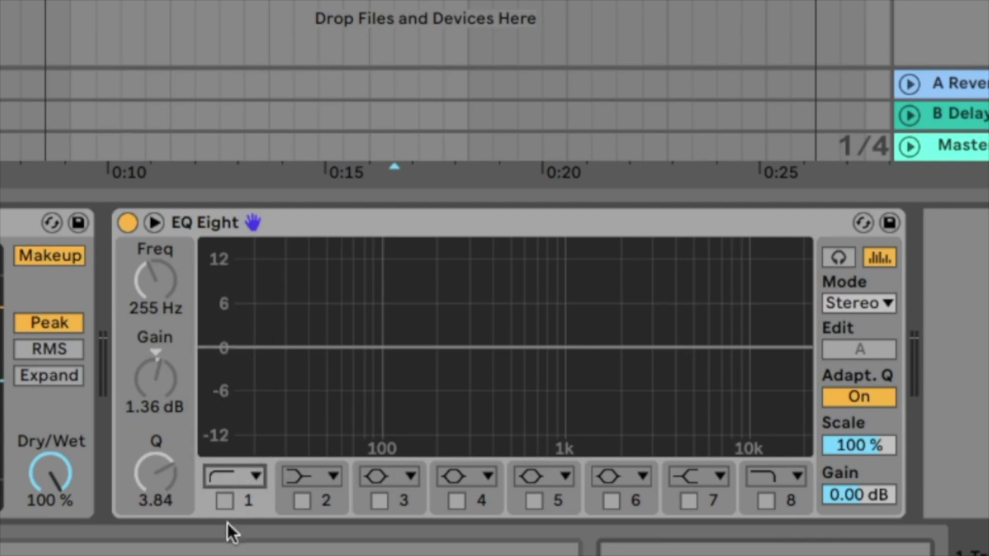
{"action": "left_click", "coordinate": [225, 500]}
{"action": "mouse_move", "coordinate": [463, 304]}
{"action": "left_mouse_down"}
{"action": "mouse_move", "coordinate": [437, 379]}
{"action": "mouse_move", "coordinate": [410, 360]}
{"action": "left_mouse_up"}
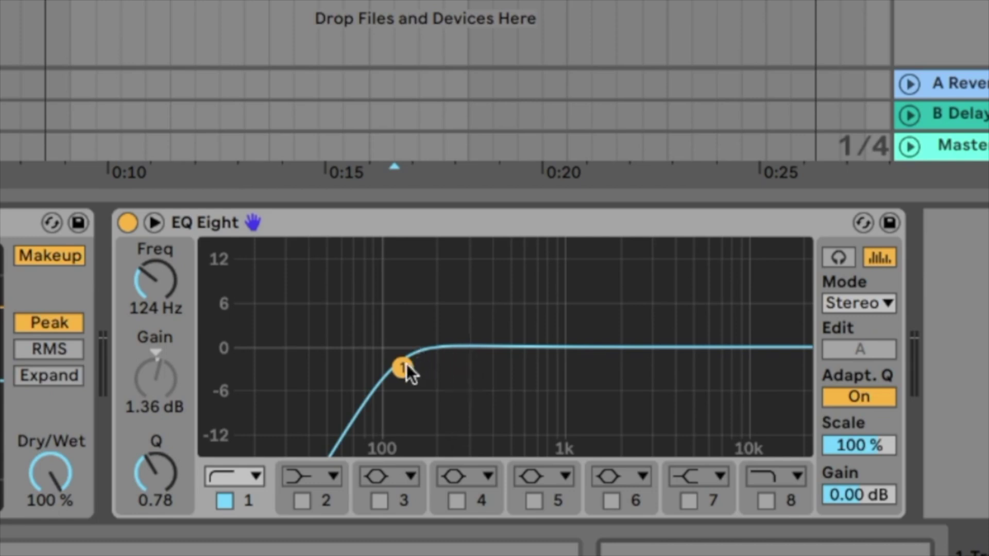
{"action": "mouse_move", "coordinate": [407, 365]}
{"action": "left_mouse_down"}
{"action": "mouse_move", "coordinate": [467, 371]}
{"action": "mouse_move", "coordinate": [463, 355]}
{"action": "left_mouse_up"}
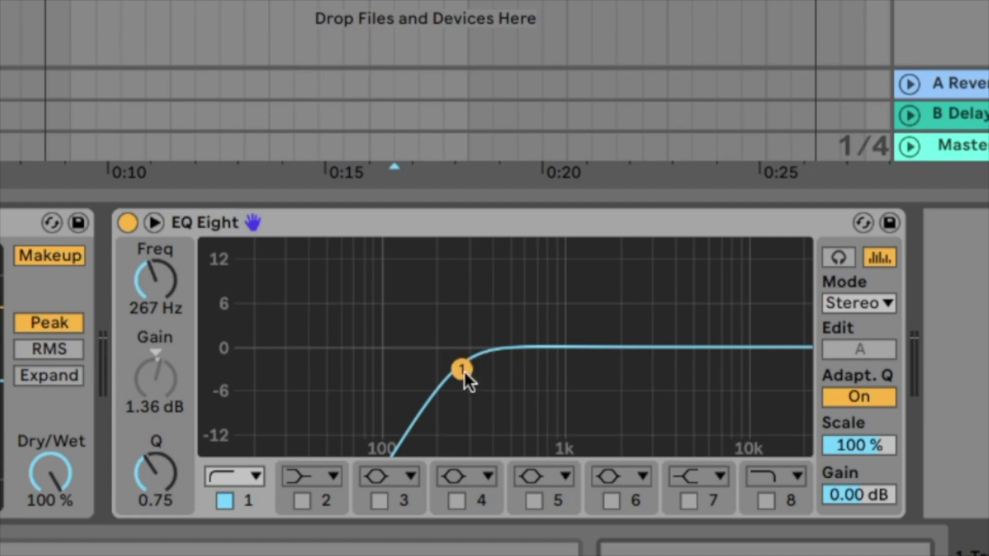
{"action": "mouse_move", "coordinate": [462, 370]}
{"action": "left_mouse_down"}
{"action": "mouse_move", "coordinate": [402, 357]}
{"action": "mouse_move", "coordinate": [393, 367]}
{"action": "left_mouse_up"}
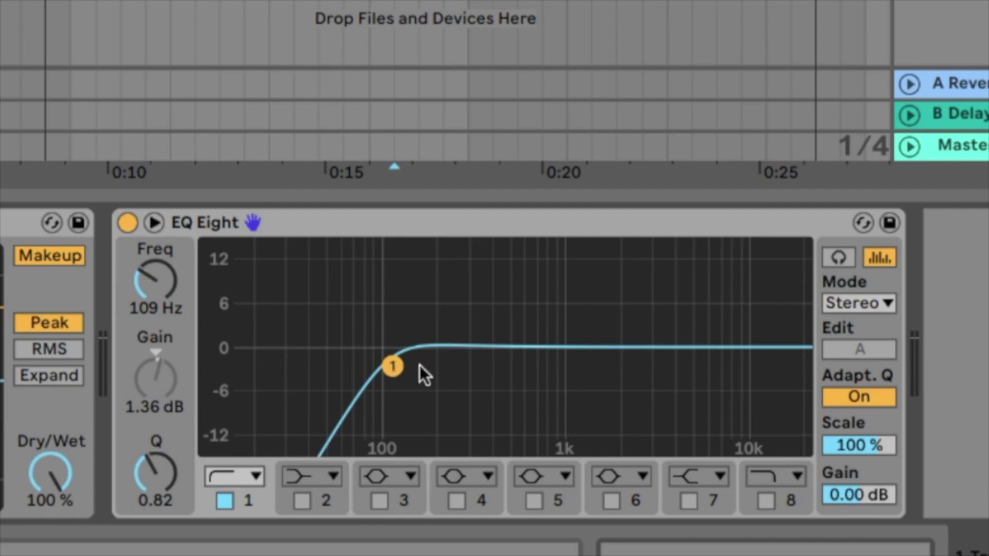
While playing, set the low cut's Q to 0.78 and compare it on and off, then stop playback
{"action": "key", "text": "space"}
{"action": "left_click_drag", "start_coordinate": [388, 368], "coordinate": [388, 370]}
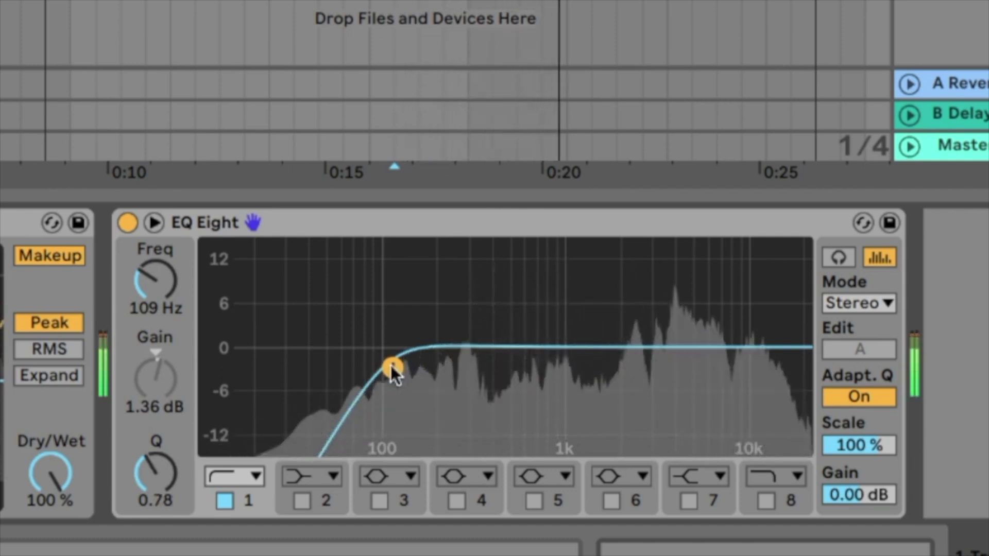
{"action": "left_click", "coordinate": [225, 495]}
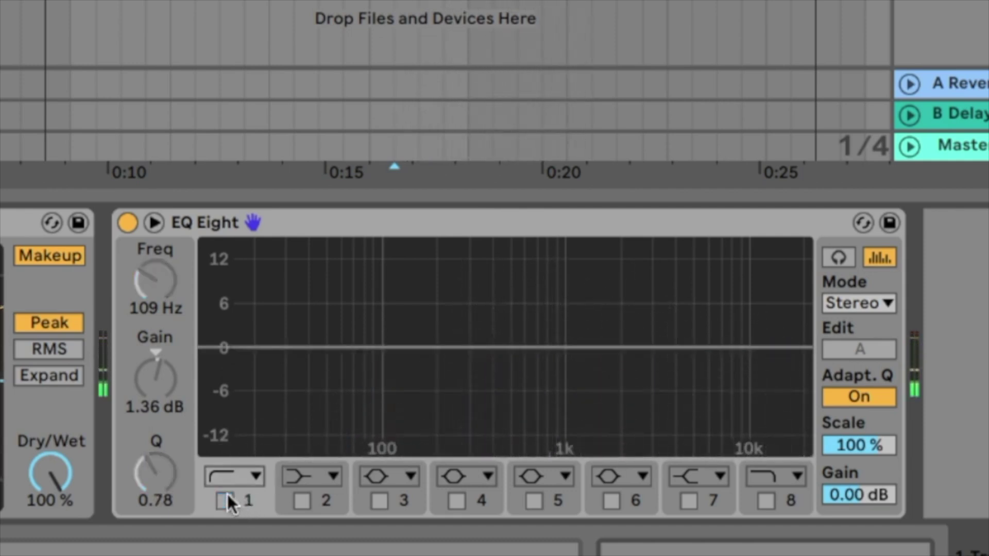
{"action": "key", "text": "space"}
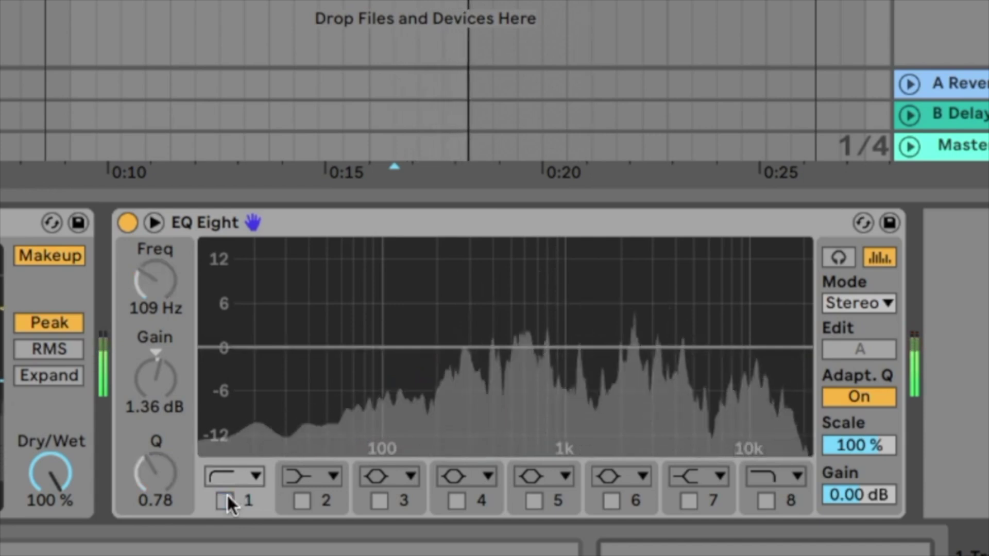
{"action": "left_click", "coordinate": [226, 495]}
{"action": "left_click", "coordinate": [227, 494]}
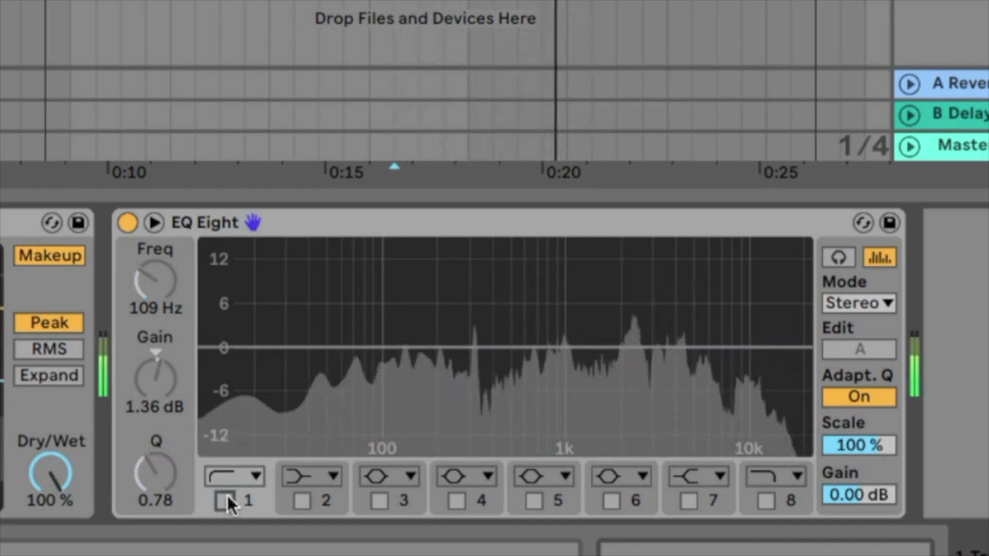
{"action": "left_click", "coordinate": [227, 496]}
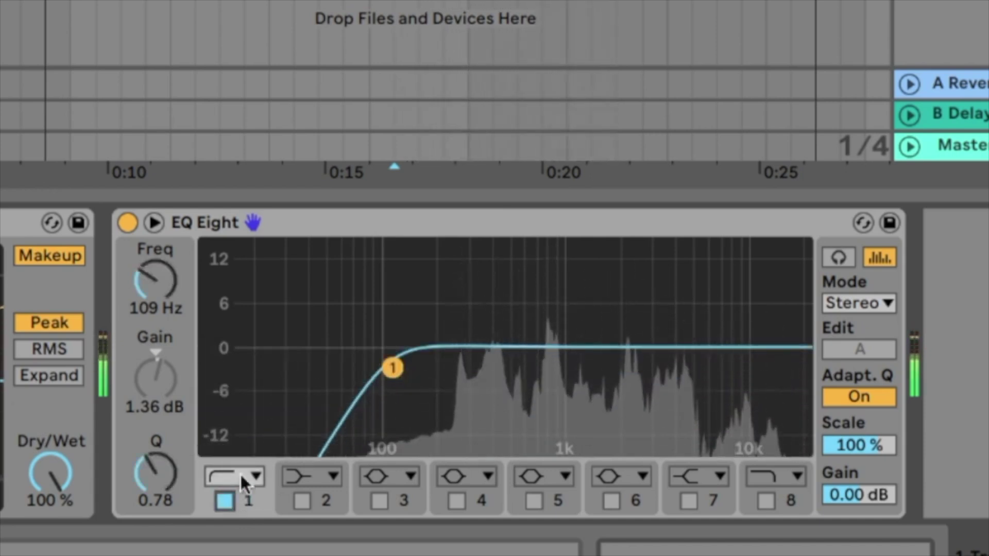
{"action": "key", "text": "space"}
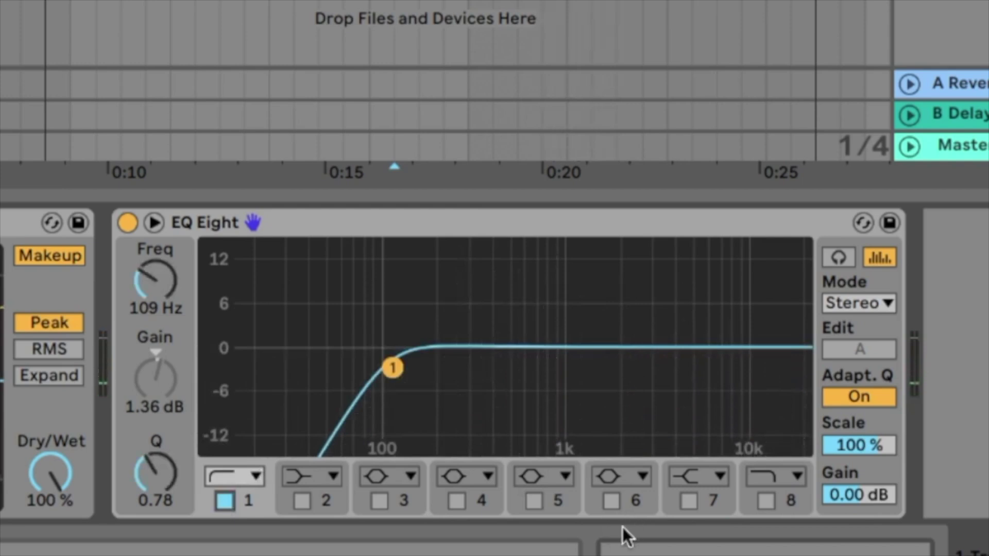
Enable band 7 as a high shelf at 6.96 kHz boosting +4.83 dB, and audition it
{"action": "left_click", "coordinate": [689, 501]}
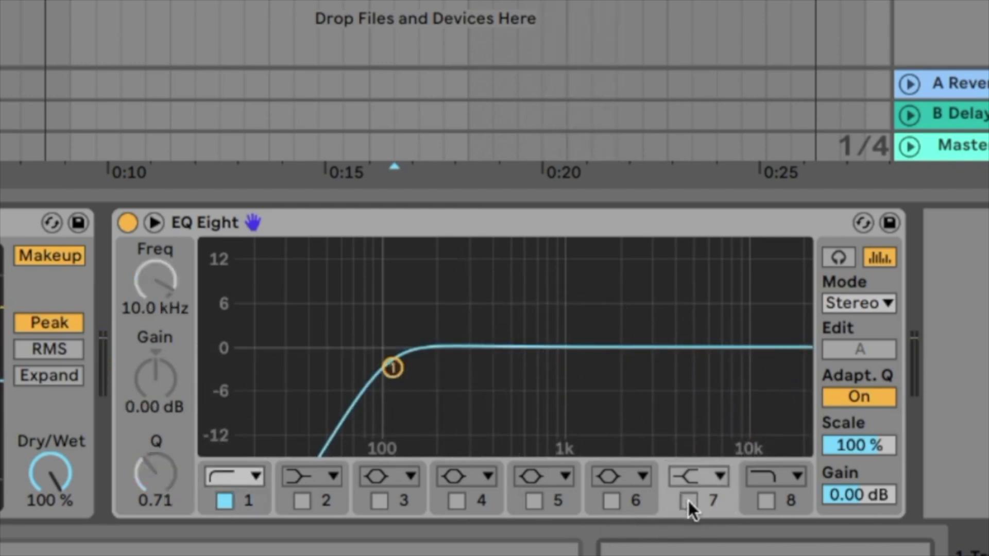
{"action": "left_click", "coordinate": [704, 475]}
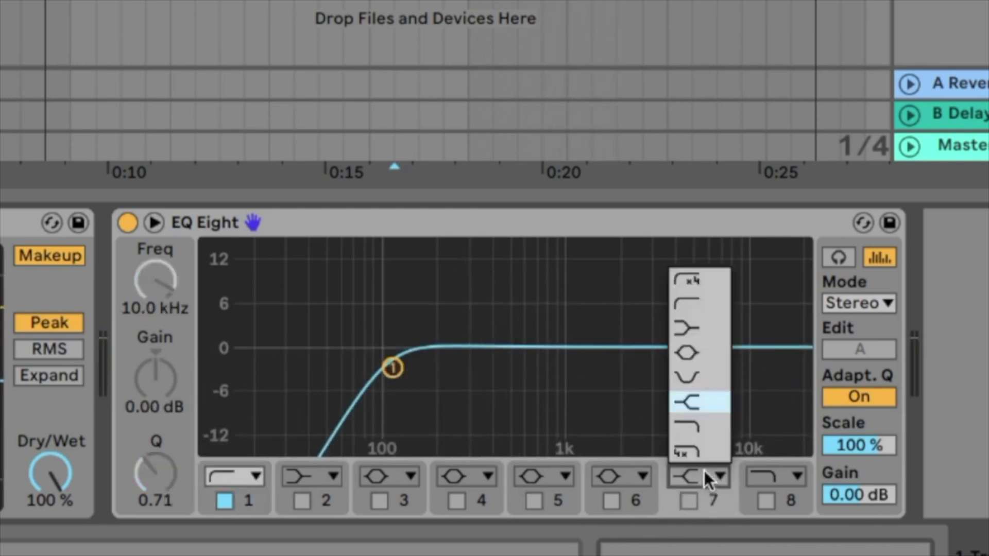
{"action": "left_click", "coordinate": [703, 402]}
{"action": "left_click", "coordinate": [683, 500]}
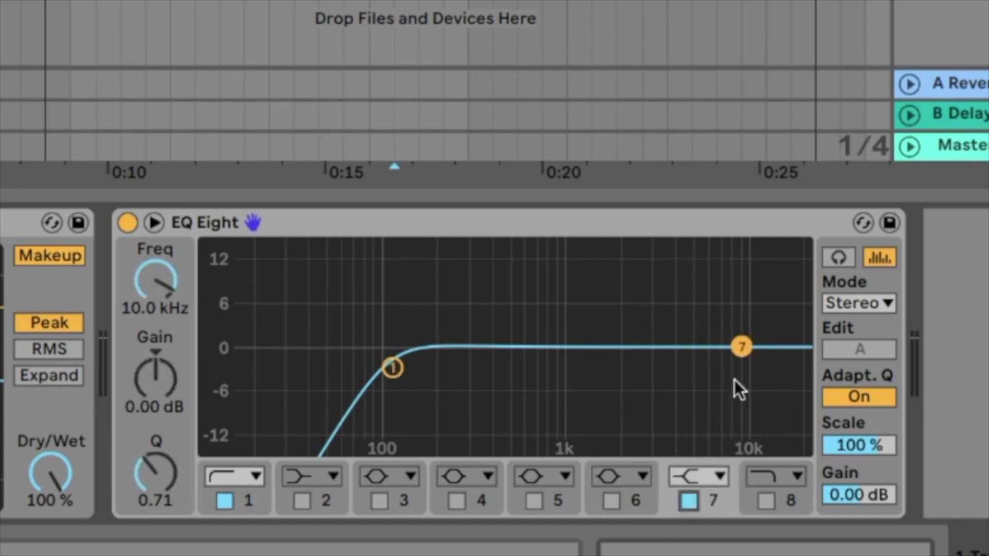
{"action": "left_click_drag", "start_coordinate": [742, 346], "coordinate": [714, 313]}
{"action": "key", "text": "space"}
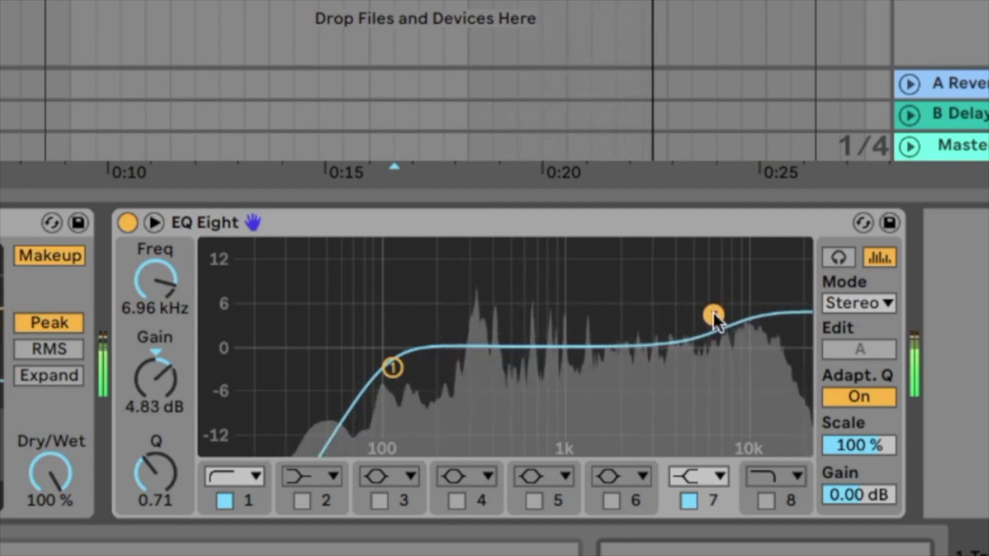
{"action": "key", "text": "space"}
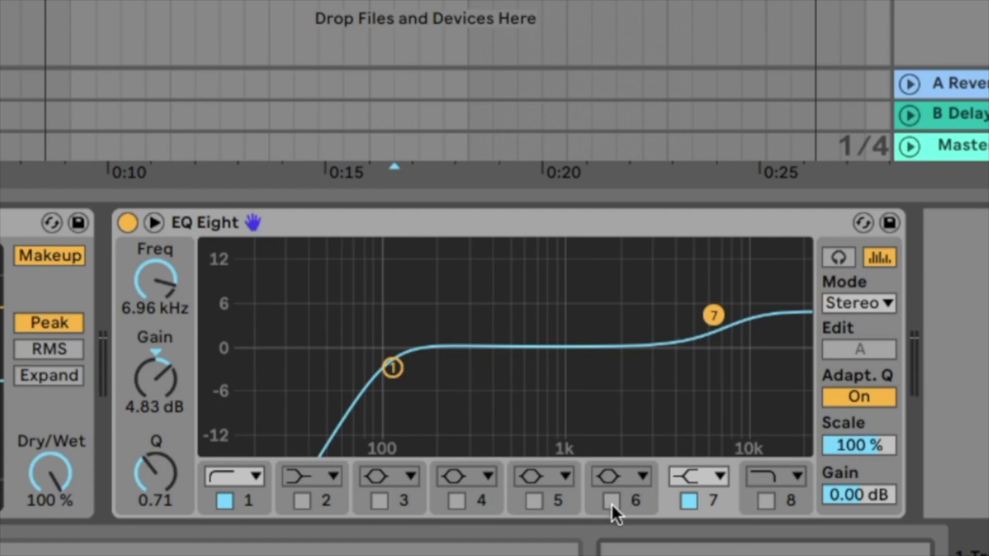
Enable band 5 and boost it about 4 dB at 5.08 kHz while playing
{"action": "left_click", "coordinate": [534, 501]}
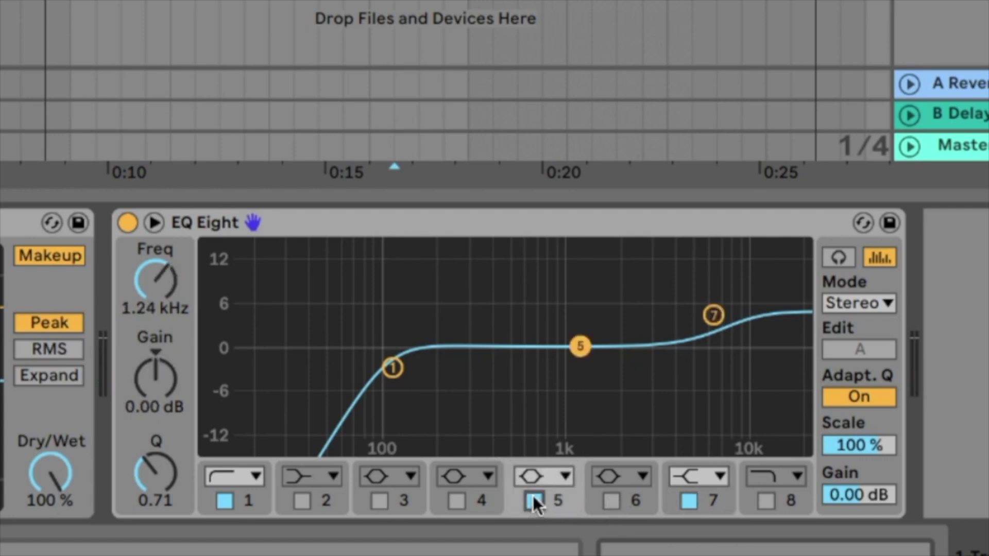
{"action": "left_click_drag", "start_coordinate": [156, 281], "coordinate": [184, 305]}
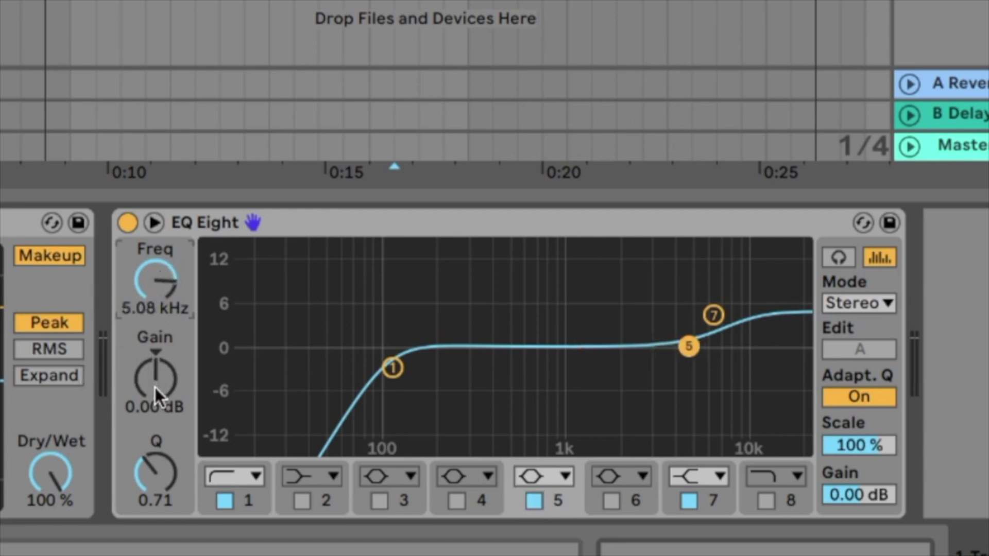
{"action": "key", "text": "space"}
{"action": "mouse_move", "coordinate": [162, 397]}
{"action": "left_mouse_down"}
{"action": "mouse_move", "coordinate": [161, 352]}
{"action": "mouse_move", "coordinate": [161, 379]}
{"action": "left_mouse_up"}
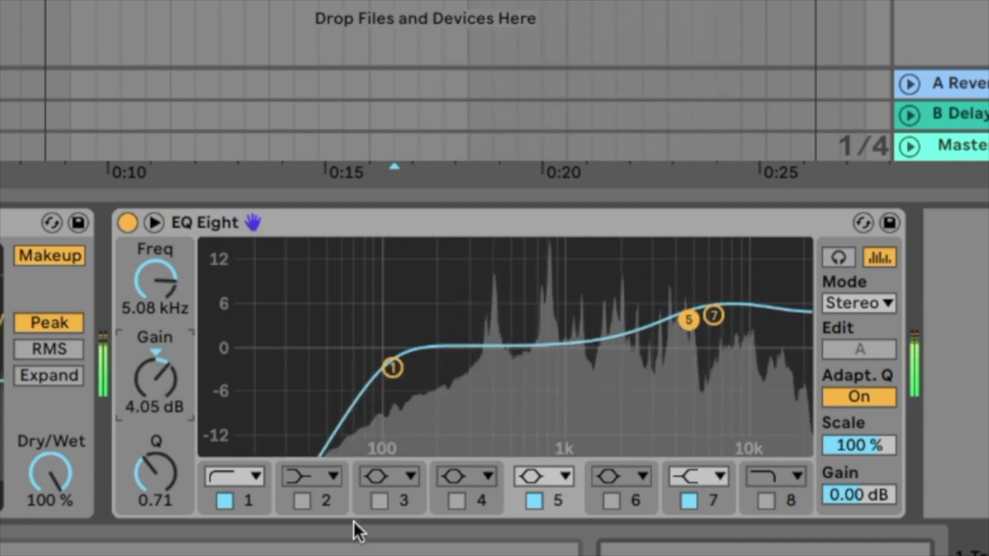
Enable band 4 dipping about 2.6 dB near 625 Hz, and lower the high shelf to 3.60 dB
{"action": "left_click", "coordinate": [457, 500]}
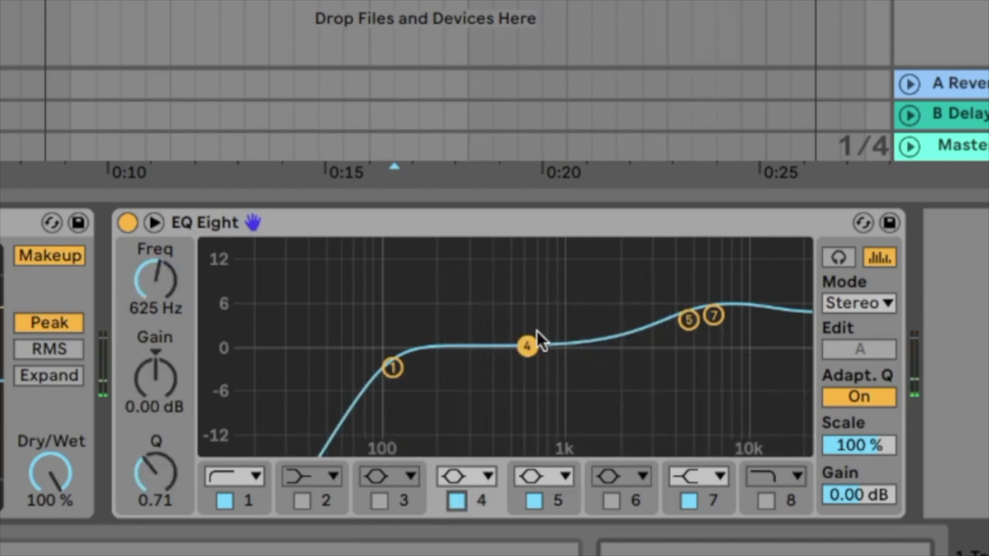
{"action": "left_click_drag", "start_coordinate": [524, 345], "coordinate": [523, 365]}
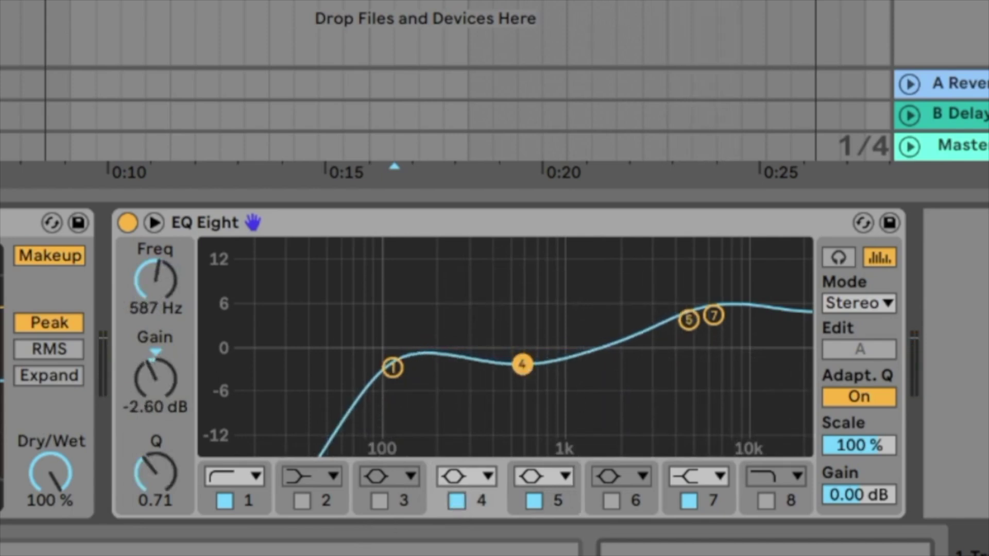
{"action": "key", "text": "space"}
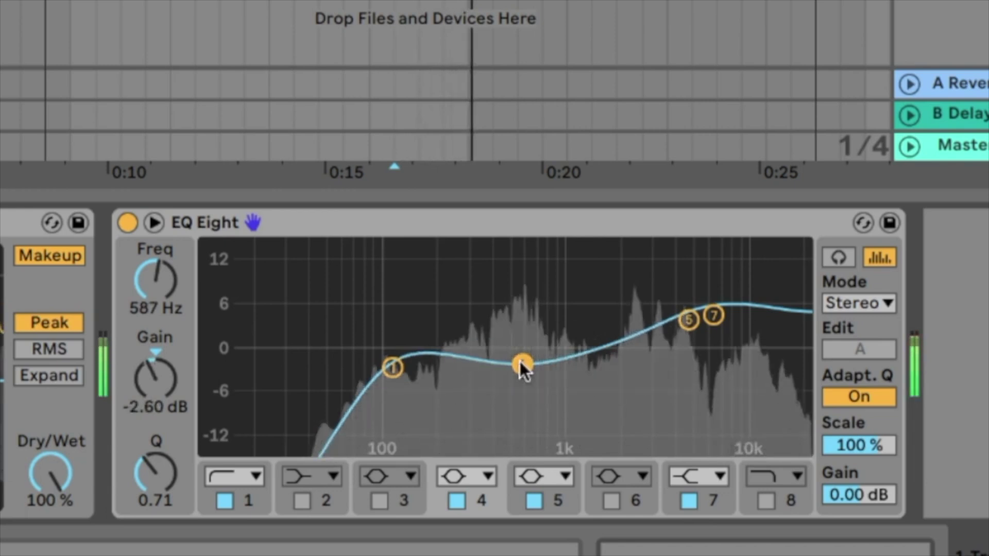
{"action": "mouse_move", "coordinate": [521, 360]}
{"action": "left_mouse_down"}
{"action": "mouse_move", "coordinate": [523, 446]}
{"action": "mouse_move", "coordinate": [527, 357]}
{"action": "left_mouse_up"}
{"action": "left_click", "coordinate": [715, 317]}
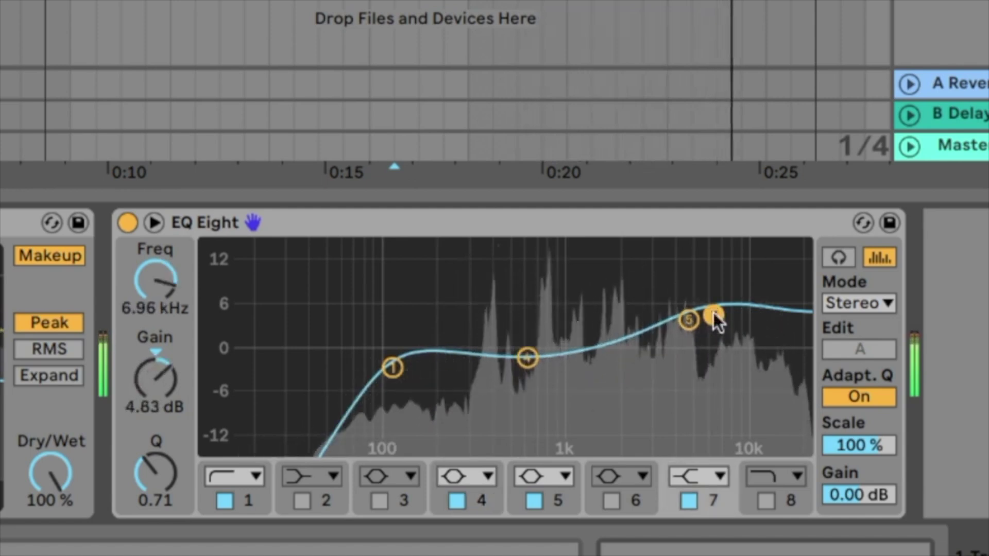
{"action": "left_click_drag", "start_coordinate": [715, 316], "coordinate": [716, 325]}
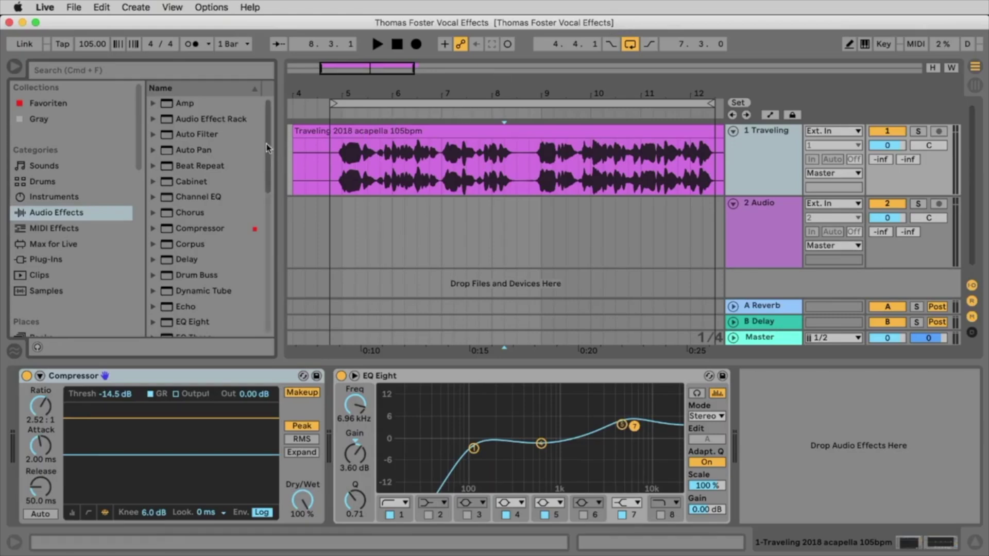
Insert a Delay device from Audio Effects right after EQ Eight and bring it into view
{"action": "left_click_drag", "start_coordinate": [267, 148], "coordinate": [272, 119]}
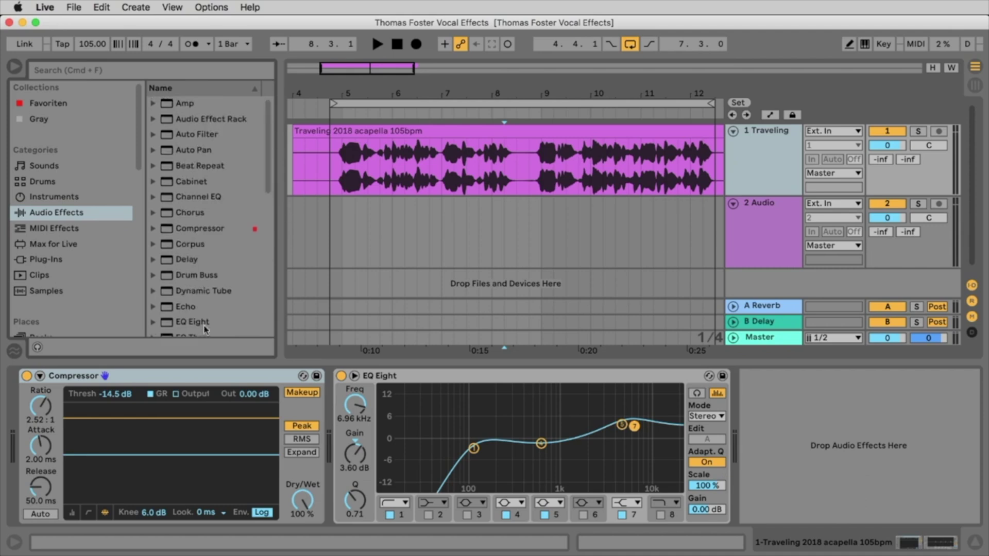
{"action": "left_click", "coordinate": [200, 260]}
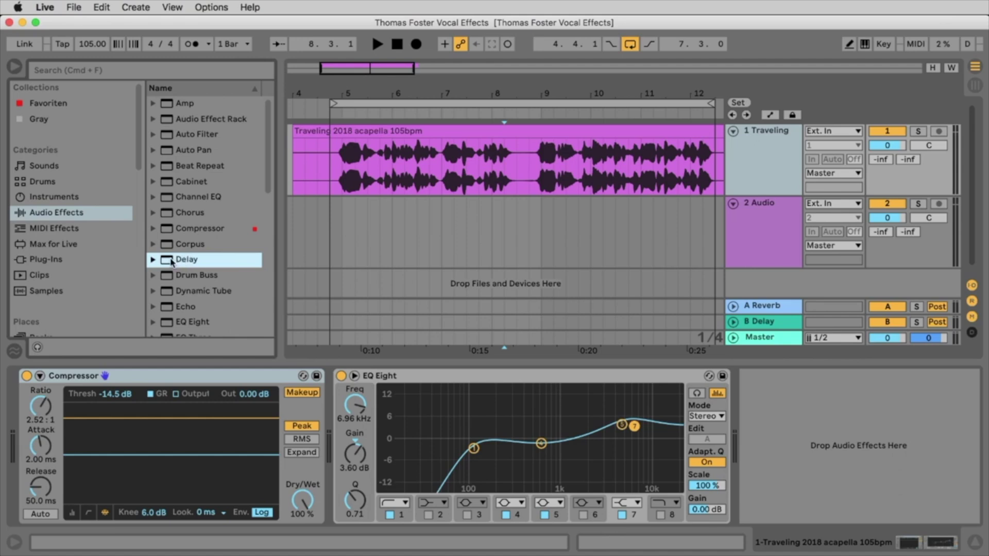
{"action": "left_click_drag", "start_coordinate": [259, 288], "coordinate": [789, 484]}
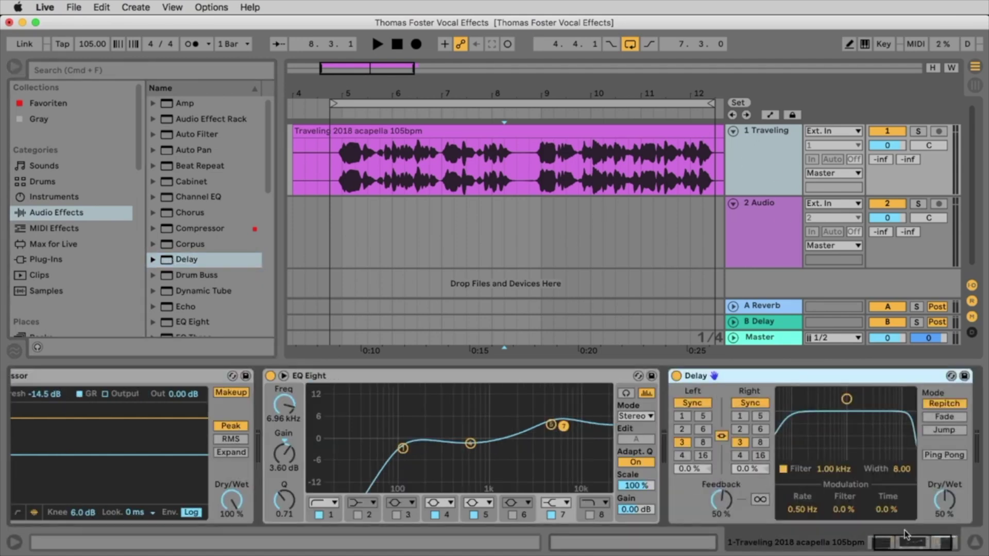
{"action": "left_click", "coordinate": [946, 546]}
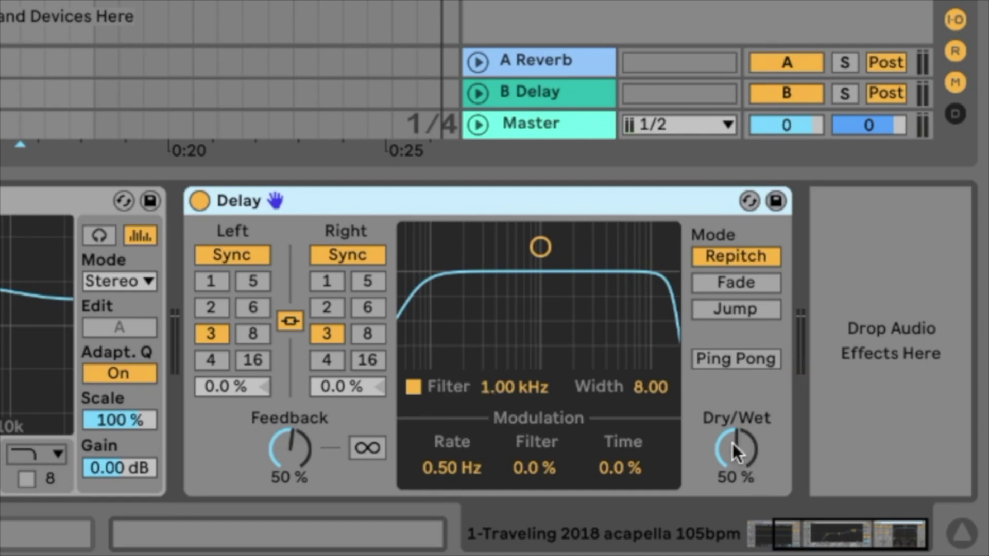
Audition the Delay at 100 % wet, then settle its dry/wet at 32 % and play it back
{"action": "left_click_drag", "start_coordinate": [732, 443], "coordinate": [733, 495]}
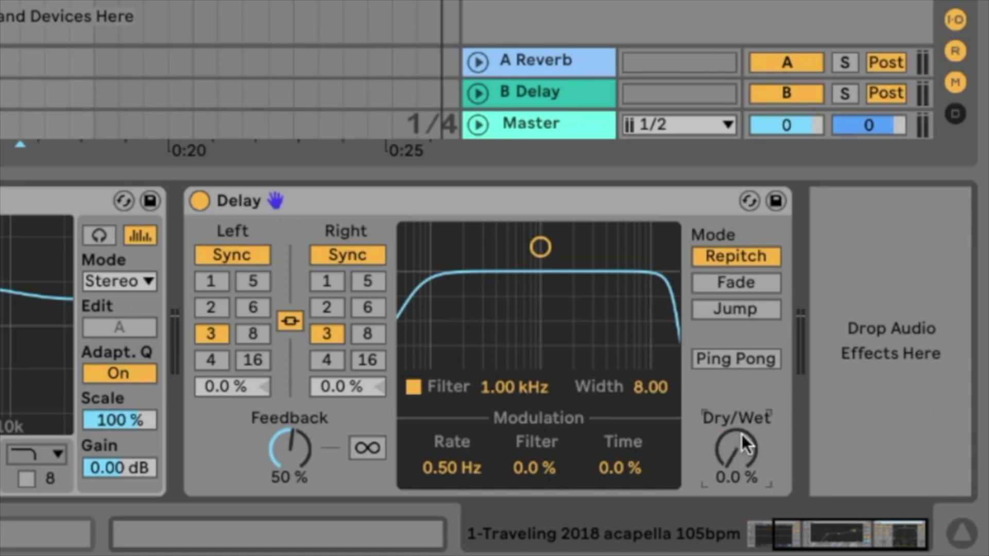
{"action": "key", "text": "space"}
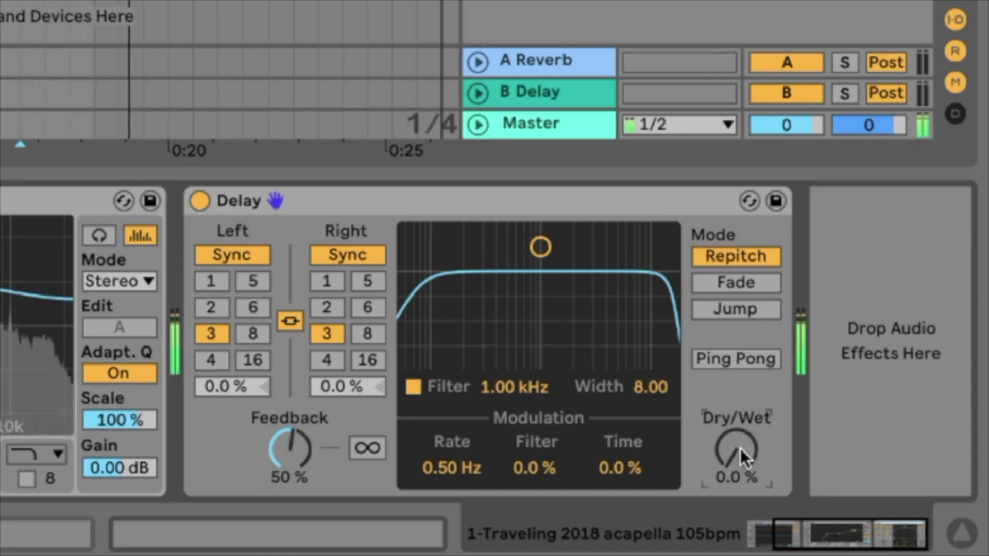
{"action": "left_click_drag", "start_coordinate": [754, 458], "coordinate": [749, 460]}
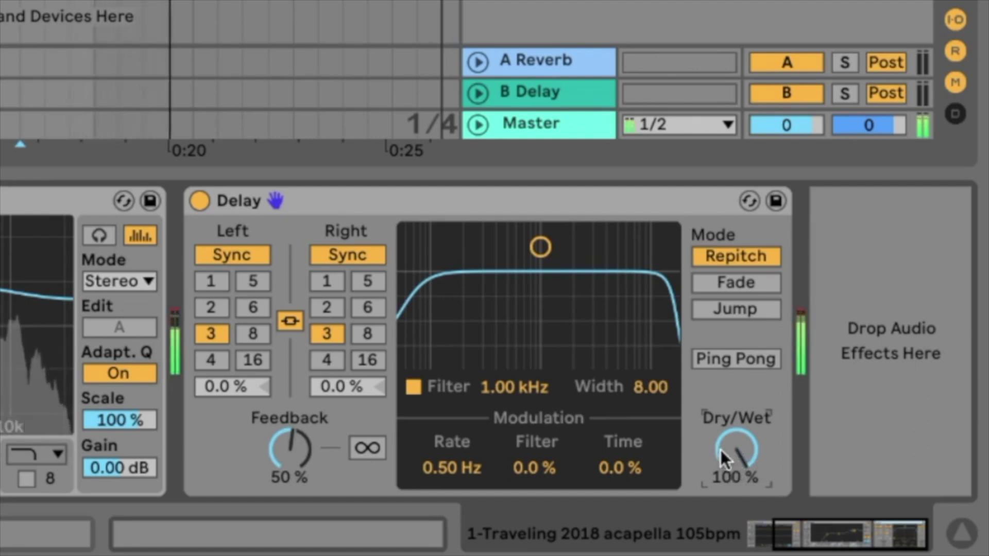
{"action": "left_click_drag", "start_coordinate": [737, 443], "coordinate": [737, 512]}
{"action": "key", "text": "Delete"}
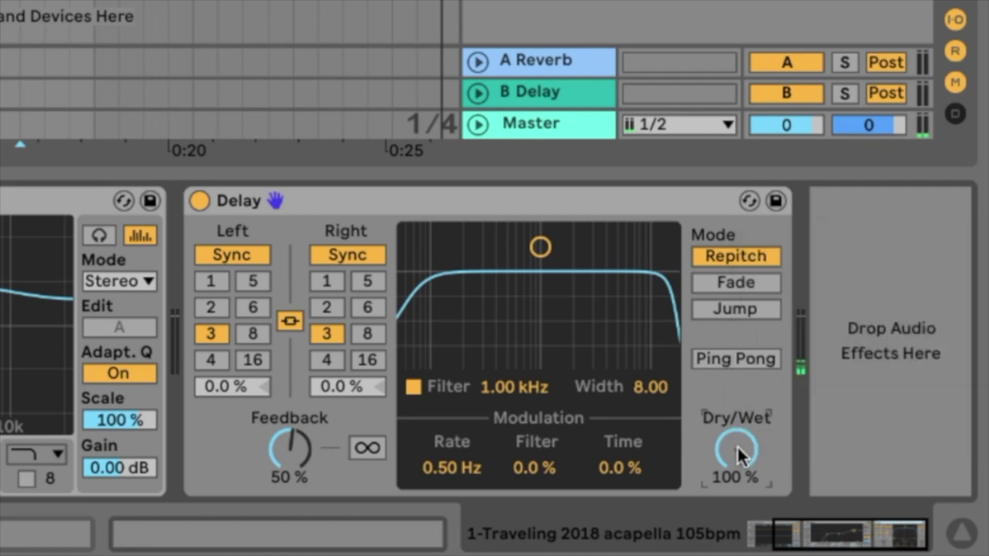
{"action": "left_click_drag", "start_coordinate": [740, 451], "coordinate": [741, 520]}
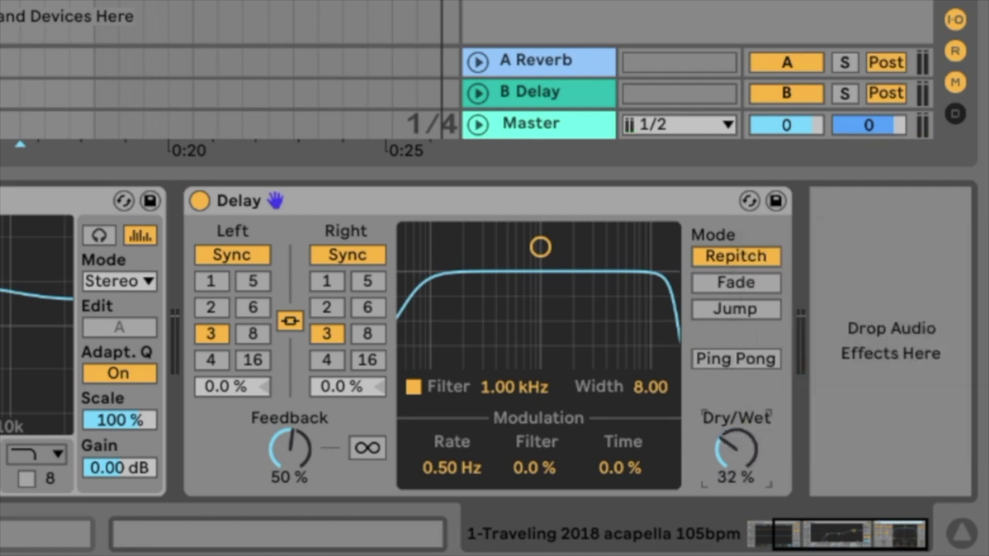
{"action": "key", "text": "space"}
Try linked Delay sync divisions 1, 5, 6, 3 and 8, briefly toggling Link off and on
{"action": "left_click", "coordinate": [210, 281]}
{"action": "left_click", "coordinate": [253, 280]}
{"action": "left_click", "coordinate": [252, 307]}
{"action": "left_click", "coordinate": [211, 334]}
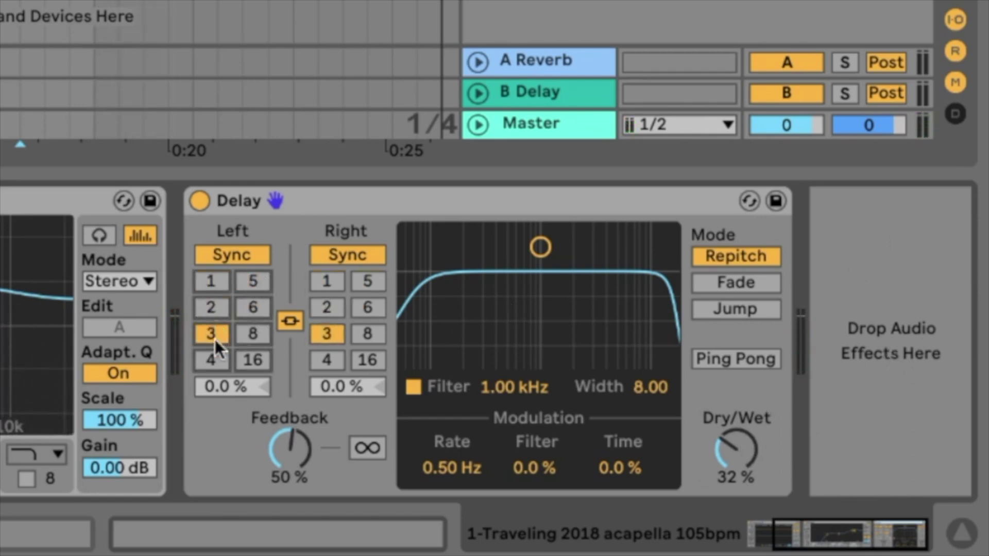
{"action": "left_click", "coordinate": [252, 334]}
{"action": "left_click", "coordinate": [290, 322]}
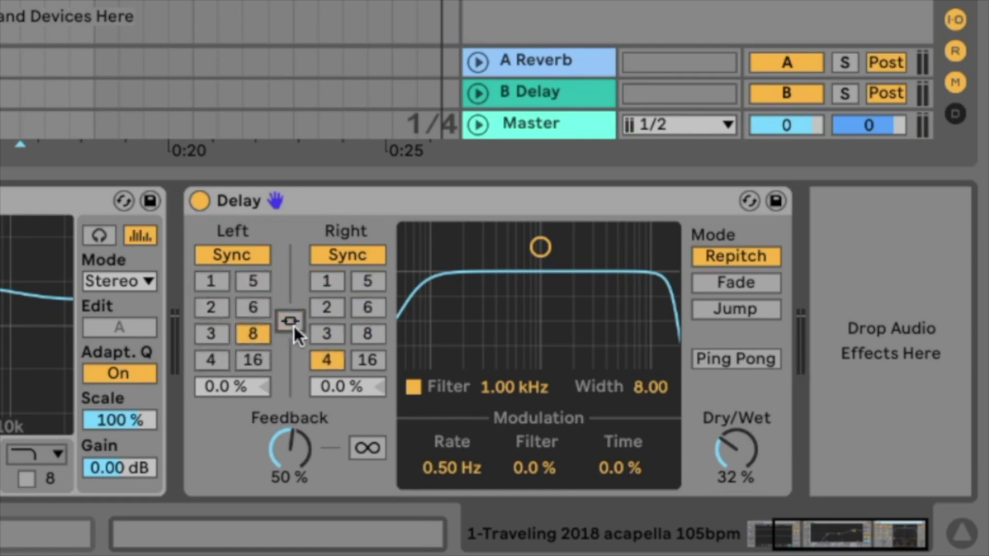
{"action": "left_click", "coordinate": [295, 325]}
Cycle the linked divisions through 5, 1, 2, 6 and 4, settling both sides on 2
{"action": "left_click", "coordinate": [252, 280]}
{"action": "left_click", "coordinate": [212, 282]}
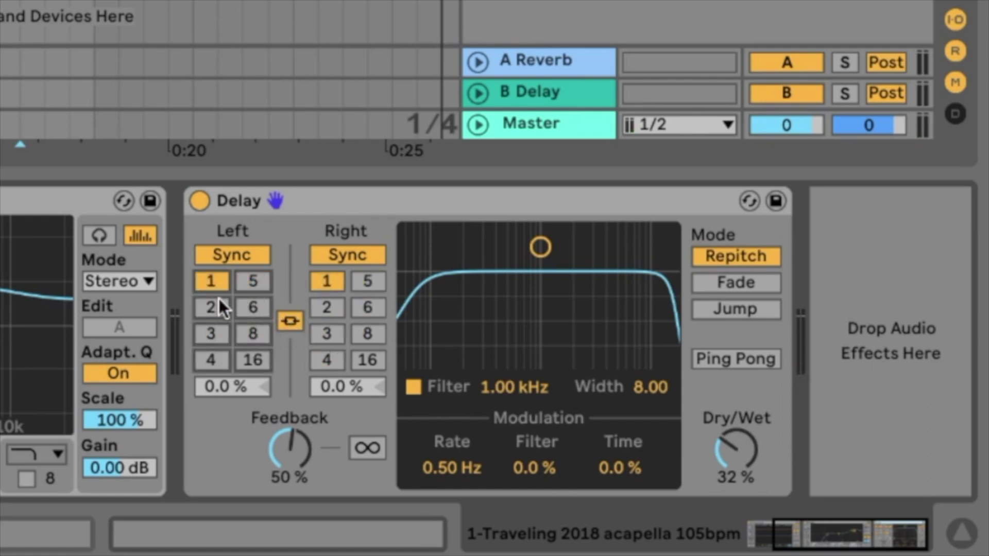
{"action": "left_click", "coordinate": [219, 303]}
{"action": "left_click", "coordinate": [260, 312]}
{"action": "left_click", "coordinate": [340, 285]}
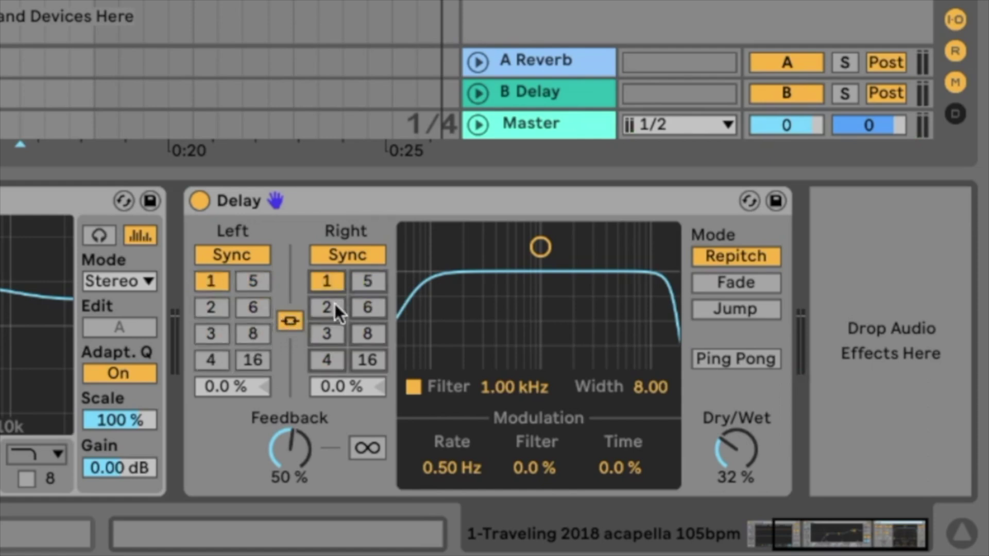
{"action": "left_click", "coordinate": [327, 307]}
{"action": "left_click", "coordinate": [326, 360]}
{"action": "left_click", "coordinate": [329, 332]}
{"action": "left_click", "coordinate": [327, 312]}
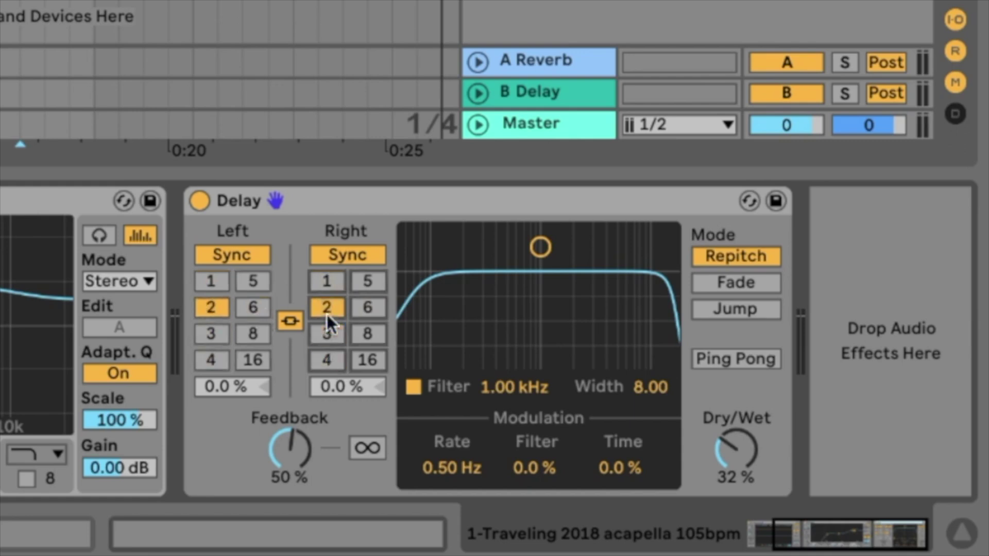
Unlink the channels, try division 6 on the right, then relink so both sit on 2
{"action": "left_click", "coordinate": [291, 318]}
{"action": "left_click", "coordinate": [363, 308]}
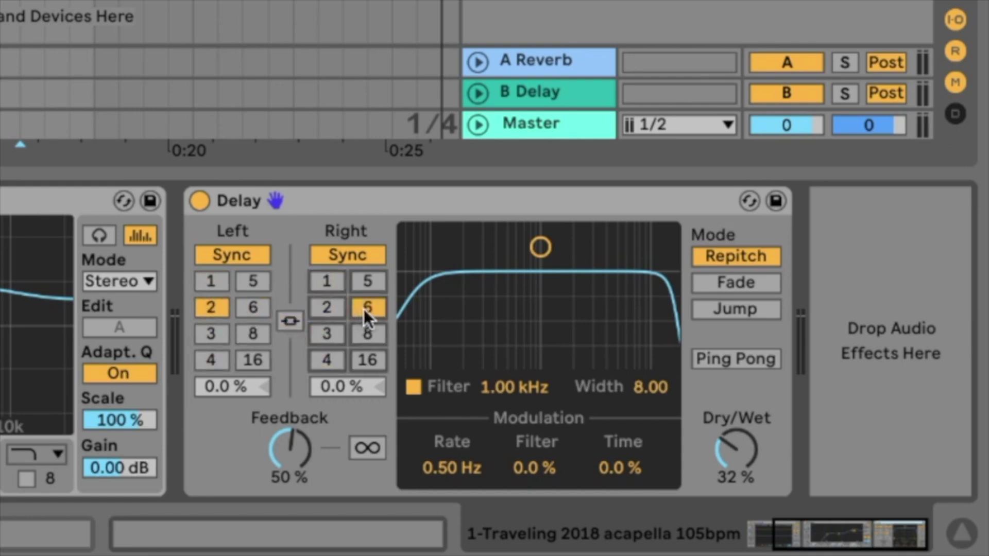
{"action": "left_click", "coordinate": [290, 321]}
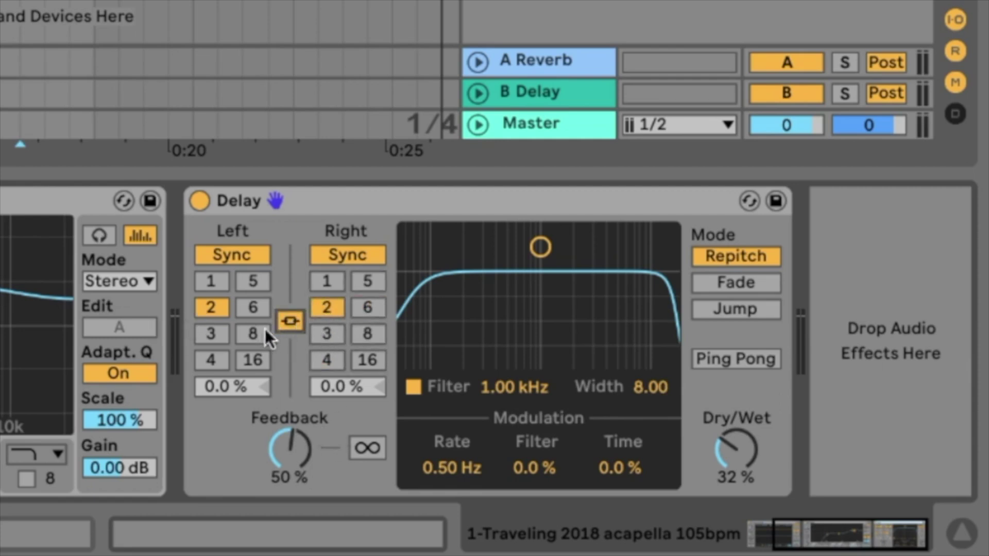
Switch the Delay to free millisecond timing and set both linked sides to 230 ms
{"action": "left_click", "coordinate": [251, 254]}
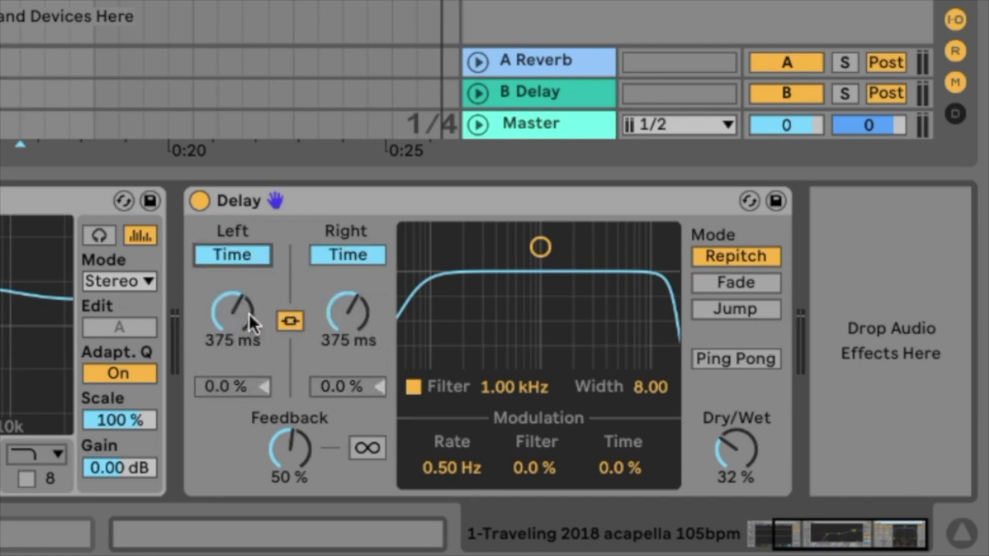
{"action": "left_click_drag", "start_coordinate": [249, 315], "coordinate": [243, 261]}
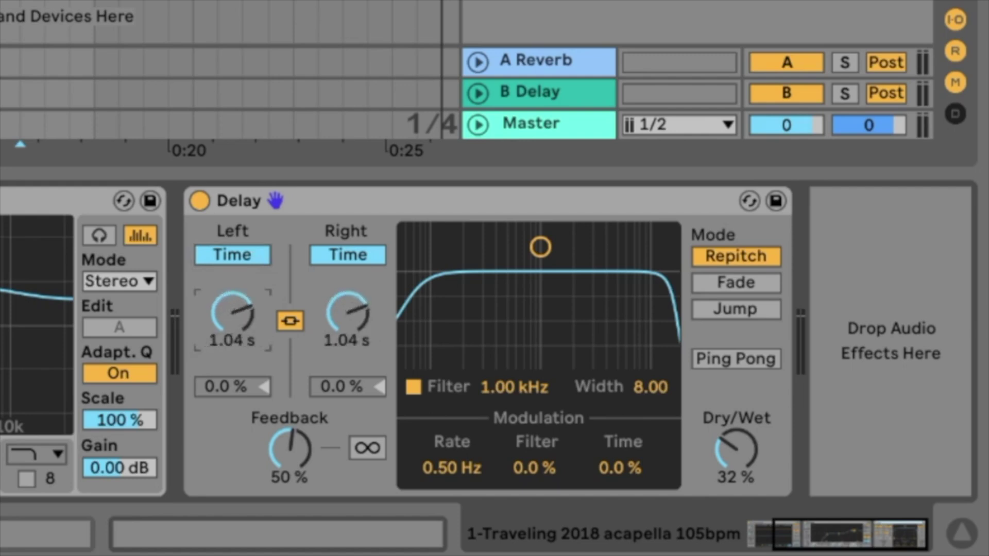
{"action": "key", "text": "space"}
{"action": "left_click_drag", "start_coordinate": [230, 304], "coordinate": [230, 335]}
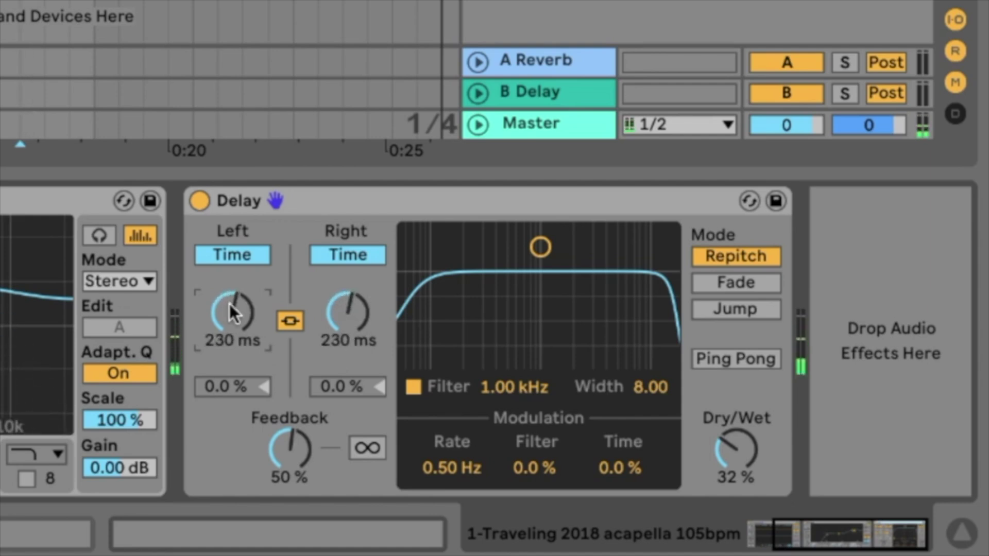
Return the Delay to tempo-synced mode and try divisions 1 through 4
{"action": "left_click", "coordinate": [256, 255]}
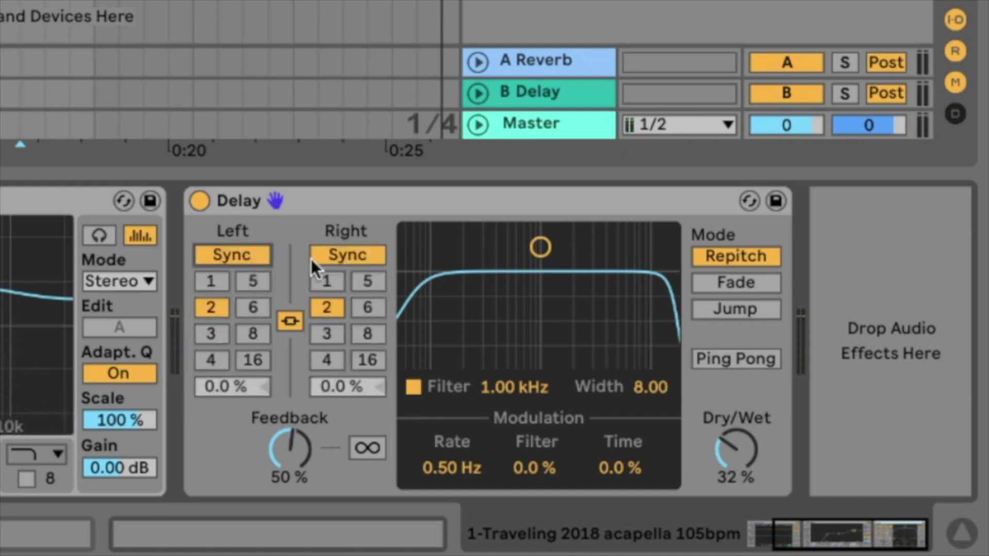
{"action": "left_click", "coordinate": [211, 281]}
{"action": "left_click", "coordinate": [217, 308]}
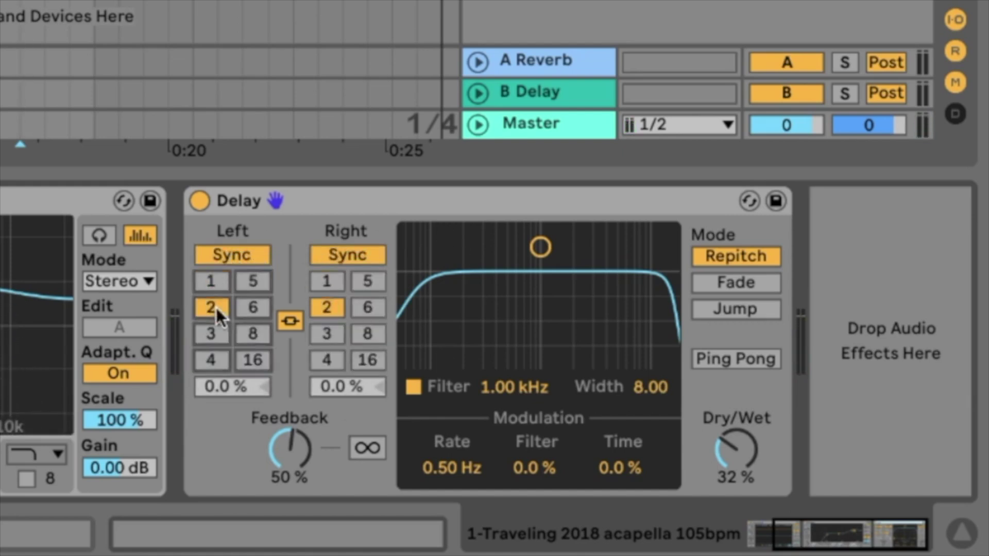
{"action": "left_click", "coordinate": [220, 335]}
{"action": "left_click", "coordinate": [216, 359]}
Play the vocal while cycling divisions 1–4, settling both linked sides on division 4
{"action": "left_click", "coordinate": [212, 281]}
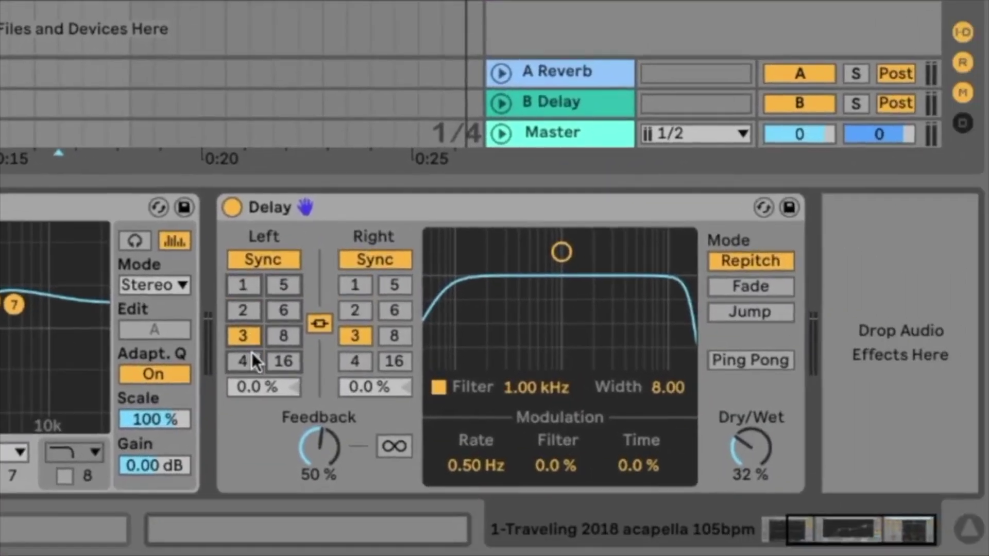
{"action": "left_click", "coordinate": [222, 351]}
{"action": "left_click", "coordinate": [221, 329]}
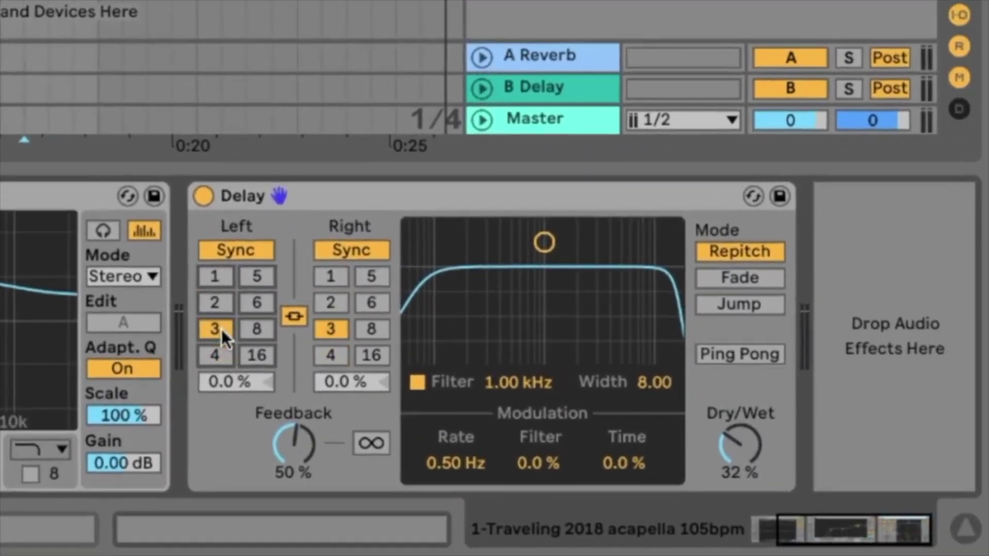
{"action": "left_click", "coordinate": [216, 303]}
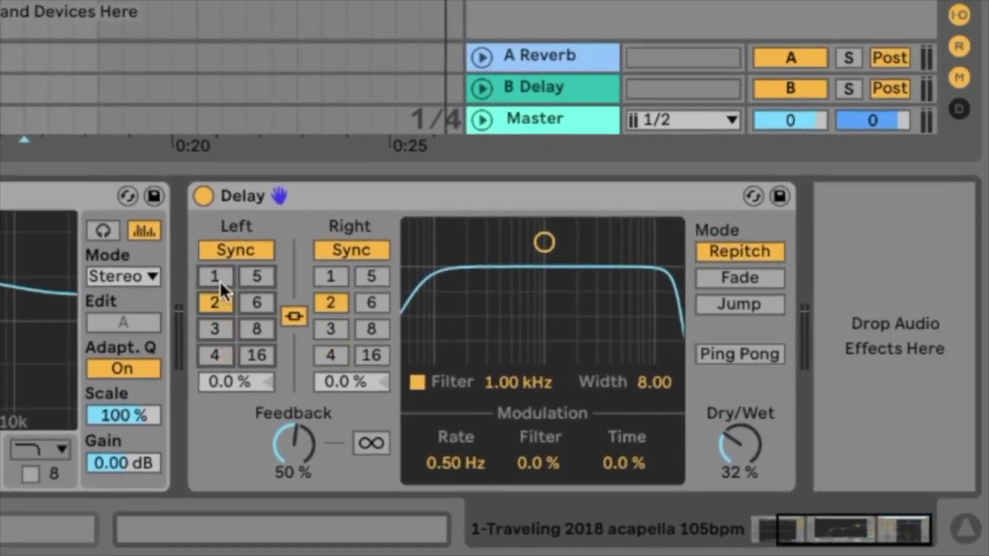
{"action": "left_click", "coordinate": [221, 282]}
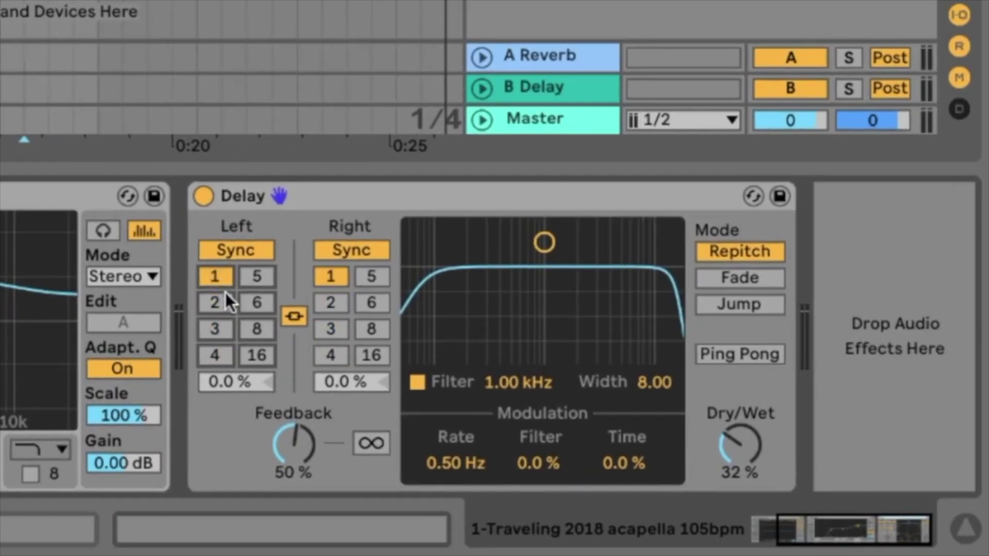
{"action": "key", "text": "space"}
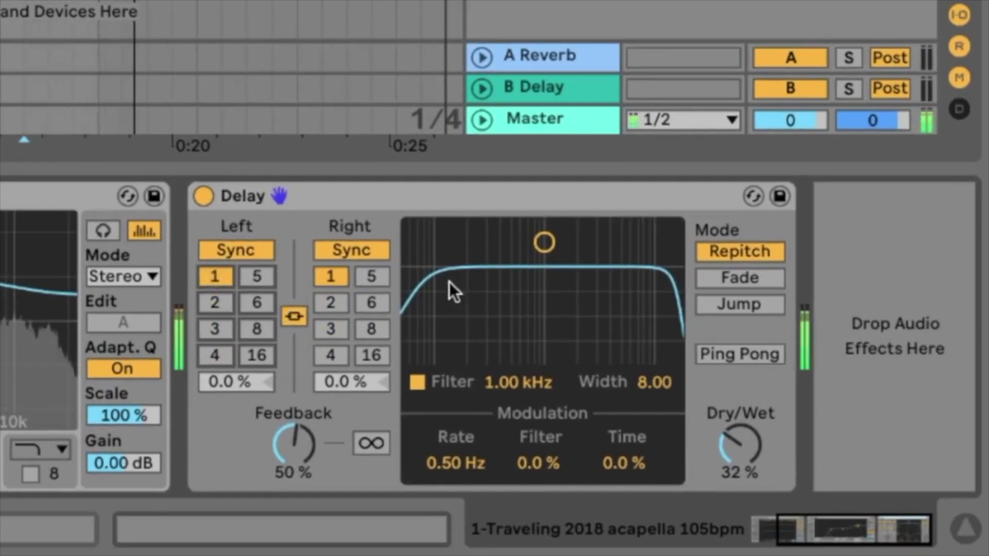
{"action": "left_click", "coordinate": [216, 304]}
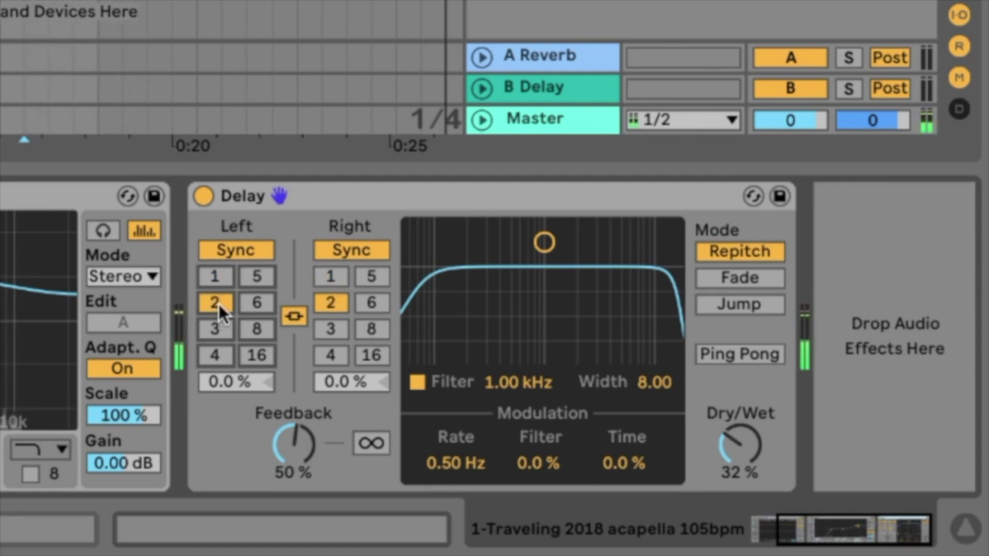
{"action": "left_click", "coordinate": [212, 350]}
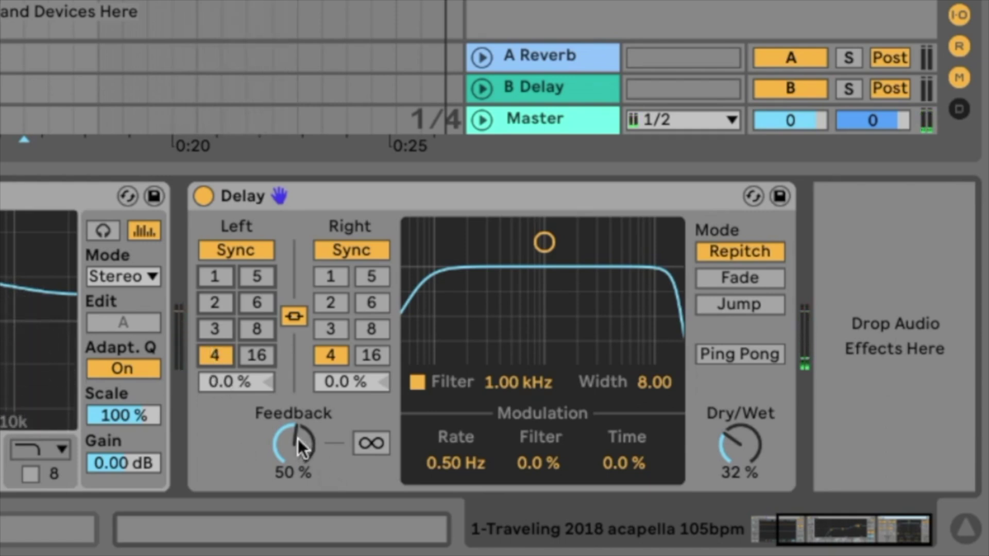
Drop the Delay feedback to 0% for a single echo, then raise it to 95%
{"action": "left_click_drag", "start_coordinate": [297, 438], "coordinate": [297, 489]}
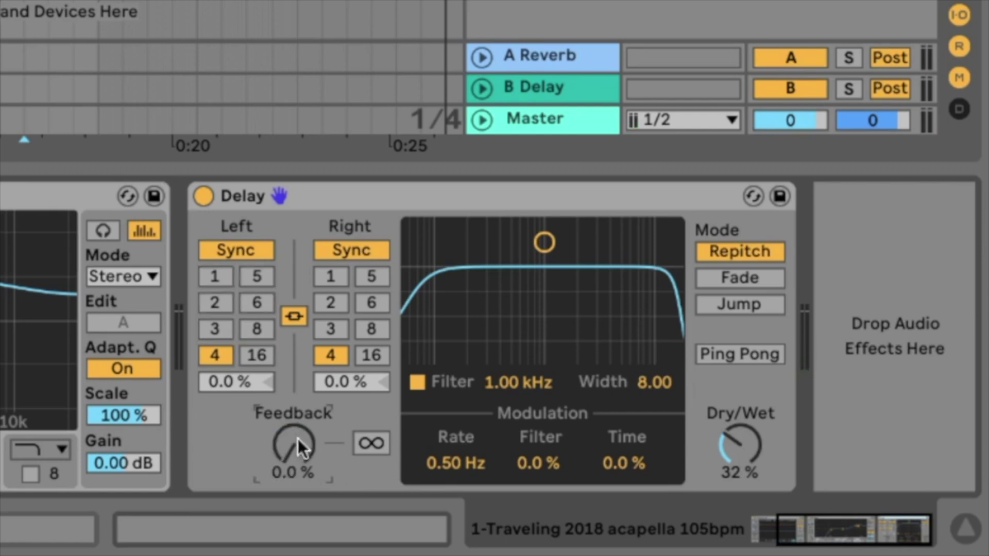
{"action": "key", "text": "space"}
{"action": "left_click_drag", "start_coordinate": [297, 439], "coordinate": [298, 341]}
{"action": "mouse_move", "coordinate": [316, 439]}
{"action": "left_mouse_down"}
{"action": "mouse_move", "coordinate": [315, 453]}
{"action": "mouse_move", "coordinate": [315, 438]}
{"action": "left_mouse_up"}
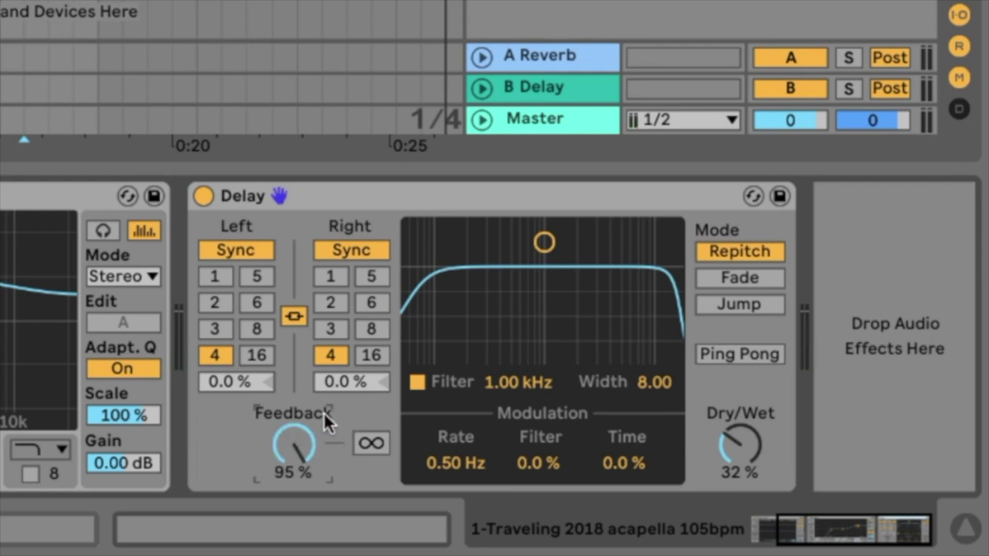
{"action": "key", "text": "space"}
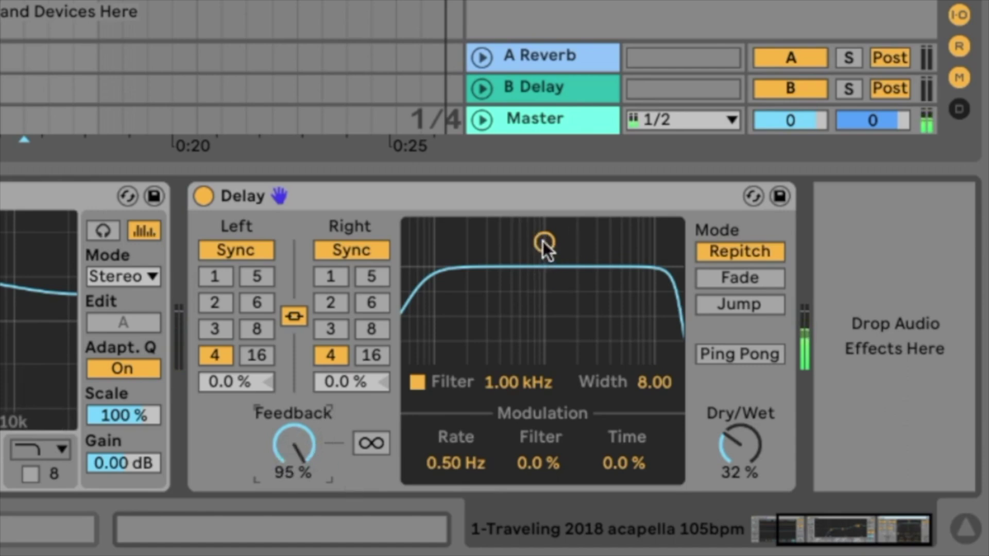
Narrow the Delay filter to a 1.45 kHz band of width 2.93 and set Dry/Wet to 100%
{"action": "left_click_drag", "start_coordinate": [543, 243], "coordinate": [534, 312]}
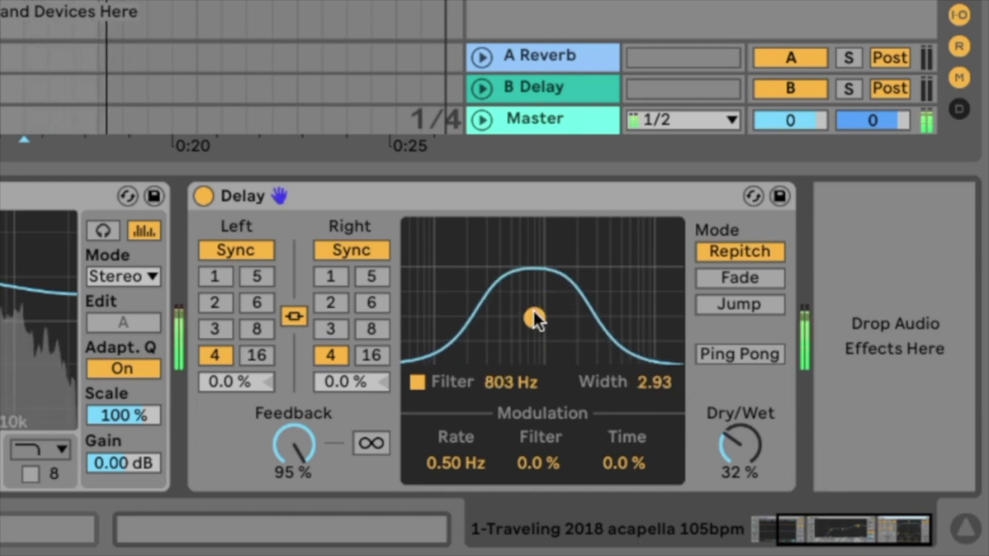
{"action": "left_click_drag", "start_coordinate": [745, 443], "coordinate": [747, 442]}
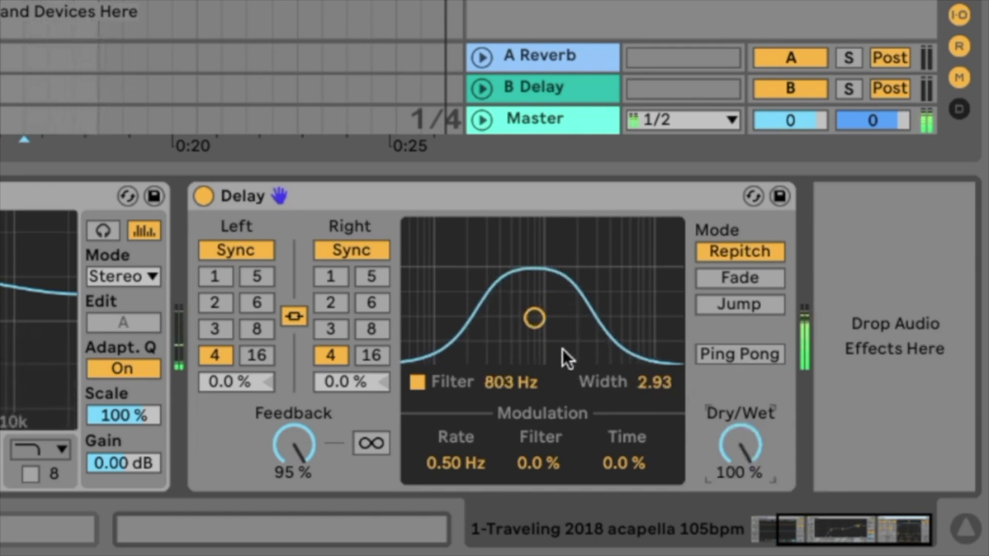
{"action": "left_click", "coordinate": [535, 318]}
{"action": "left_click_drag", "start_coordinate": [535, 317], "coordinate": [561, 318]}
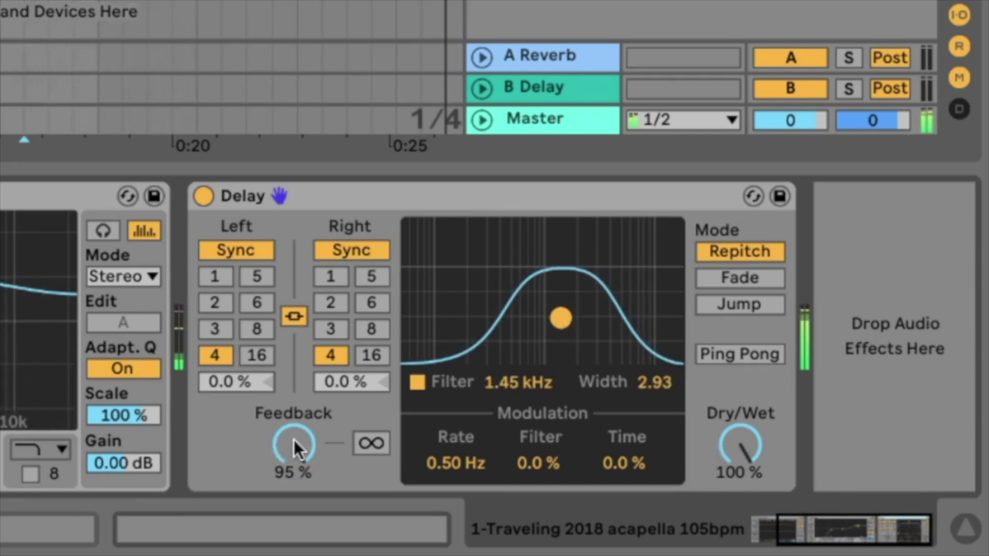
Lower the Delay feedback to 23% and ease its dry/wet mix back to 27%
{"action": "left_click_drag", "start_coordinate": [295, 441], "coordinate": [295, 479]}
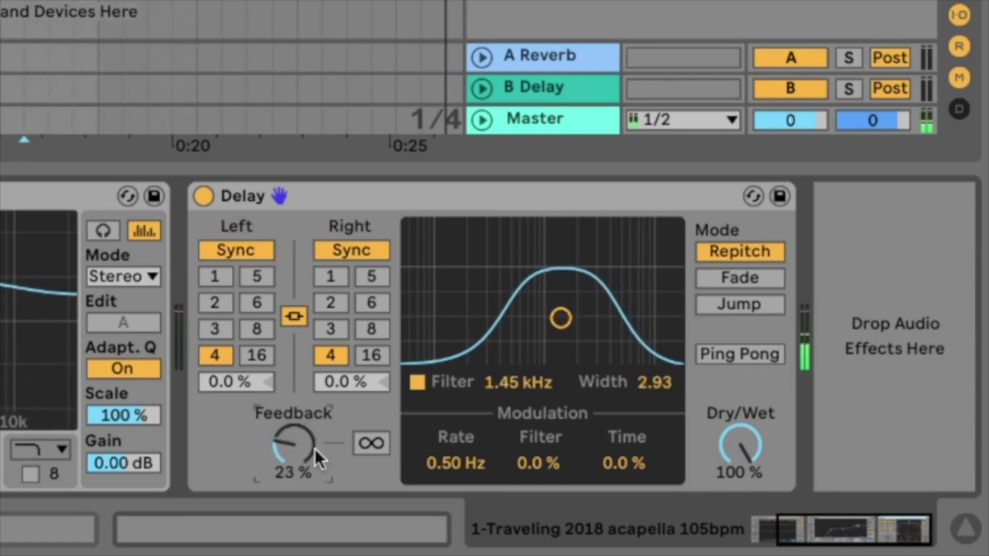
{"action": "left_click_drag", "start_coordinate": [731, 468], "coordinate": [731, 511]}
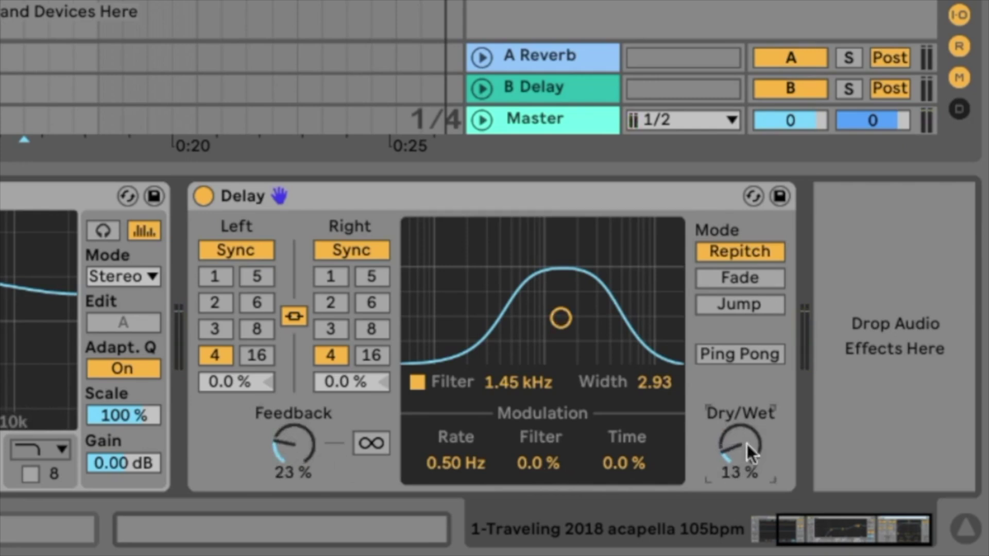
{"action": "left_click_drag", "start_coordinate": [747, 444], "coordinate": [747, 446]}
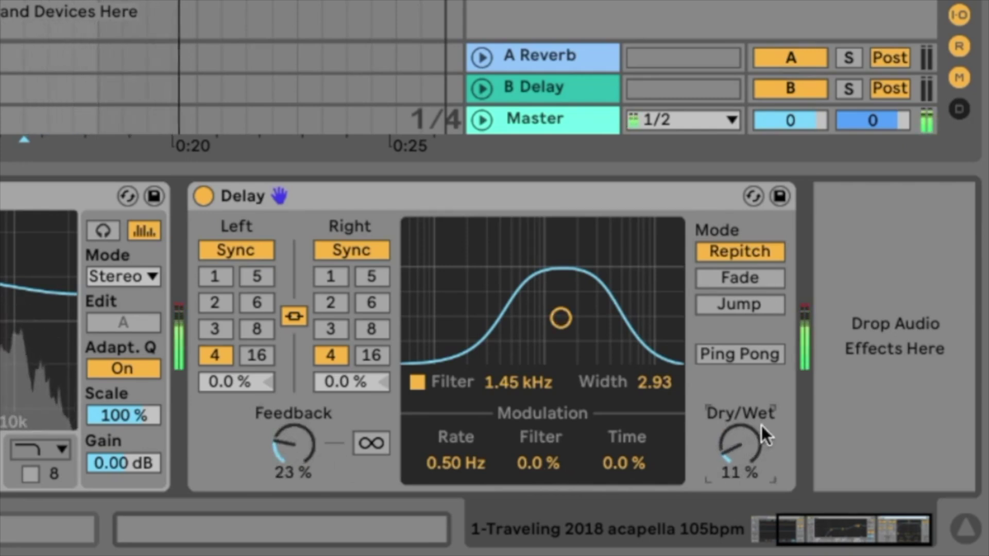
{"action": "left_click_drag", "start_coordinate": [753, 450], "coordinate": [752, 432]}
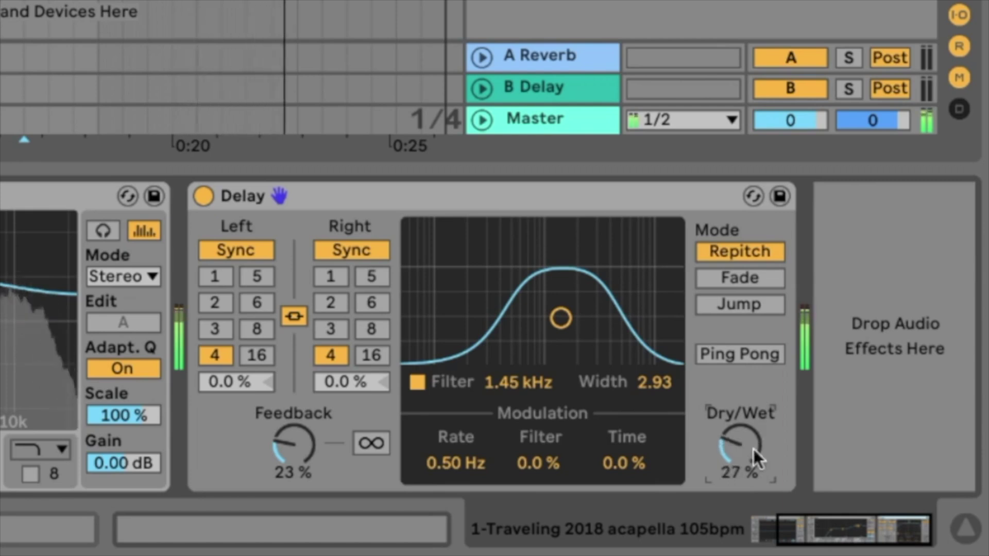
Unlink the Delay sides so the right uses division 6, and drop Dry/Wet to 16%
{"action": "left_click", "coordinate": [293, 317]}
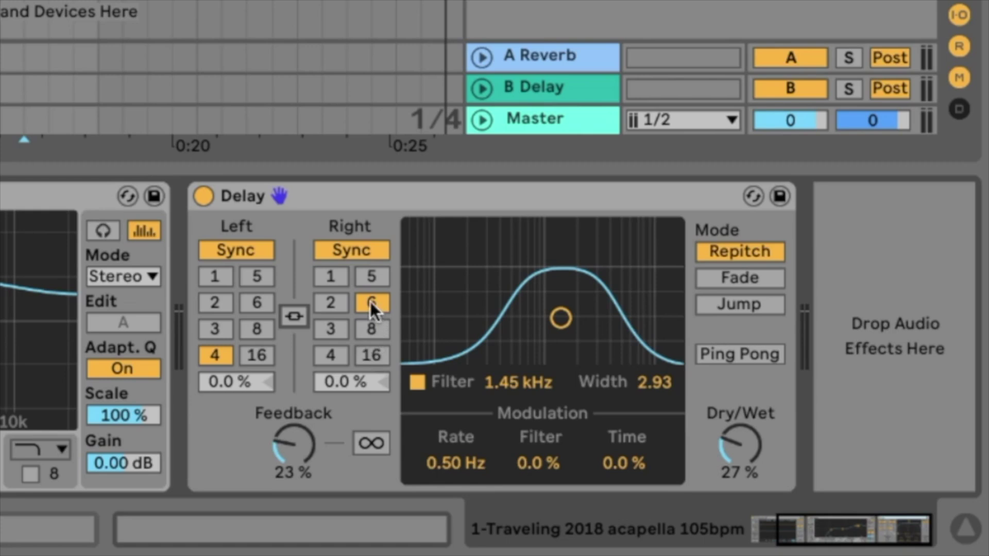
{"action": "key", "text": "space"}
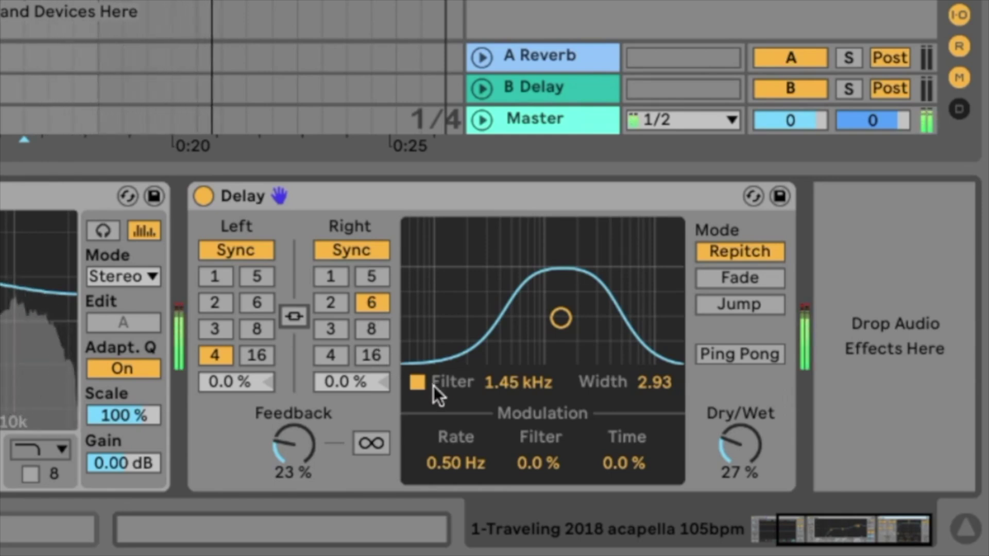
{"action": "left_click_drag", "start_coordinate": [746, 448], "coordinate": [746, 458]}
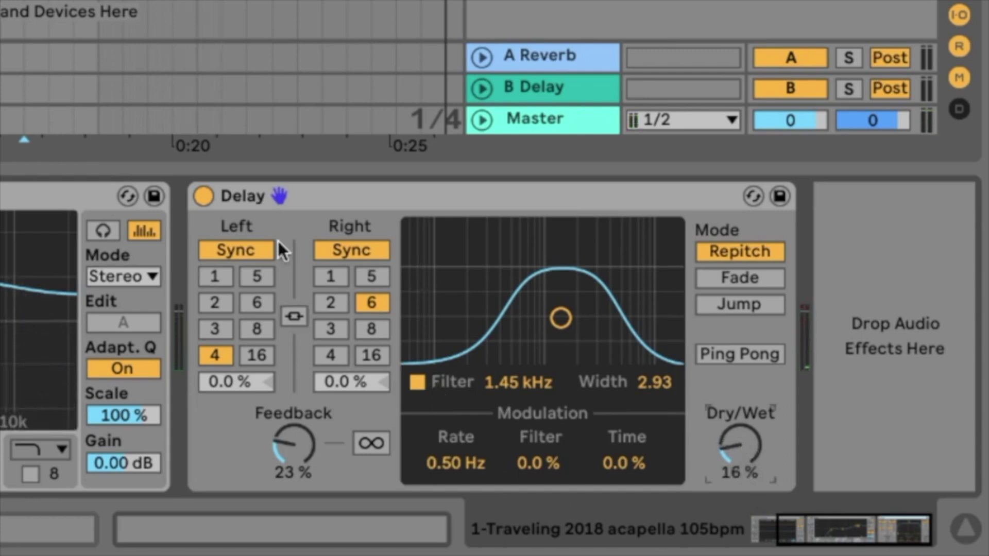
{"action": "left_click", "coordinate": [333, 198]}
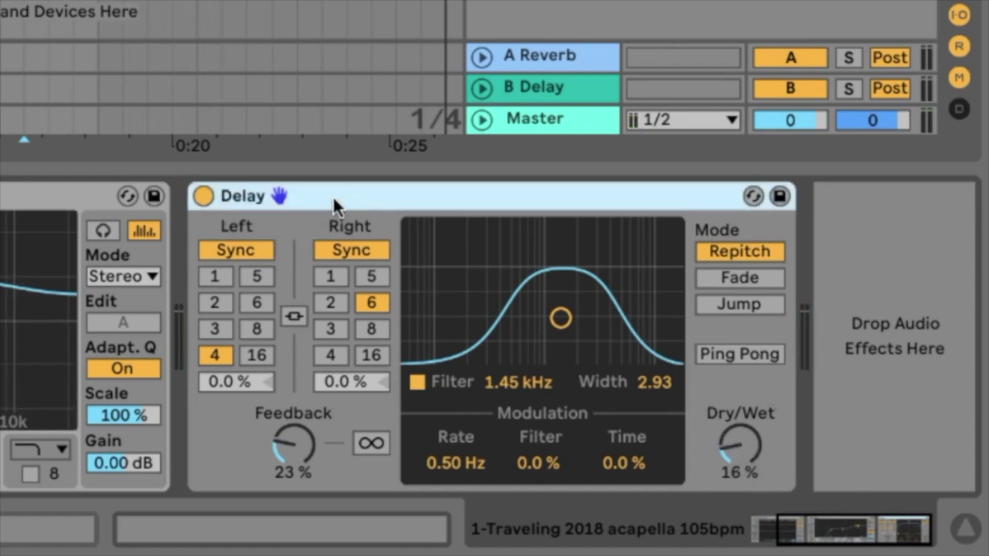
Compare the vocal with and without the Delay several times, leaving it bypassed
{"action": "left_click", "coordinate": [207, 194]}
{"action": "left_click", "coordinate": [208, 194]}
{"action": "left_click", "coordinate": [204, 196]}
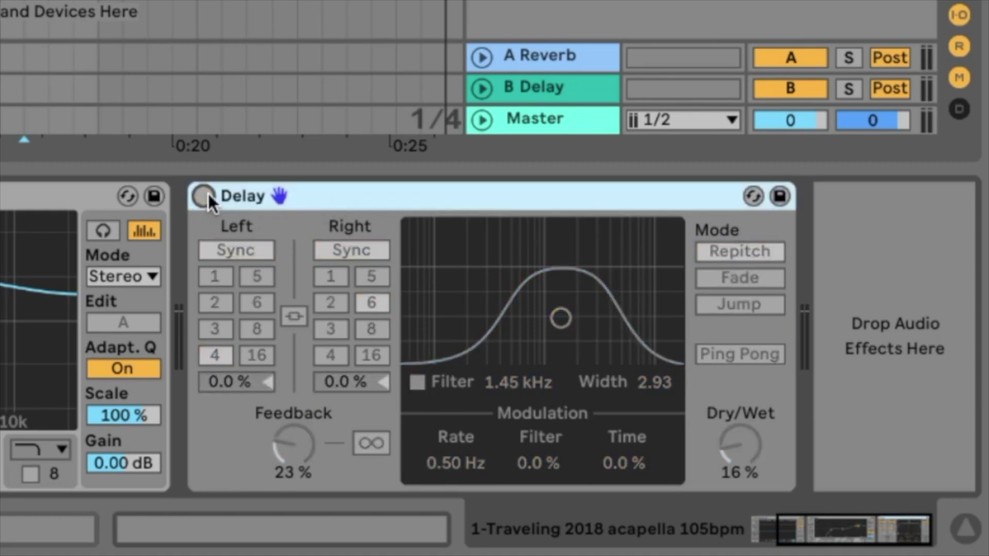
{"action": "left_click", "coordinate": [204, 195]}
{"action": "left_click", "coordinate": [204, 195]}
{"action": "left_click", "coordinate": [204, 196]}
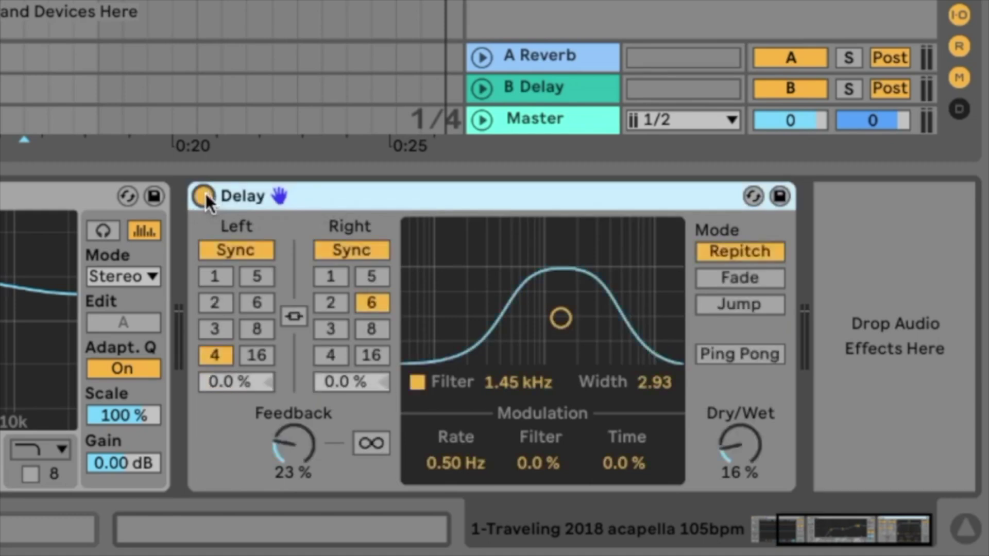
{"action": "left_click", "coordinate": [205, 194]}
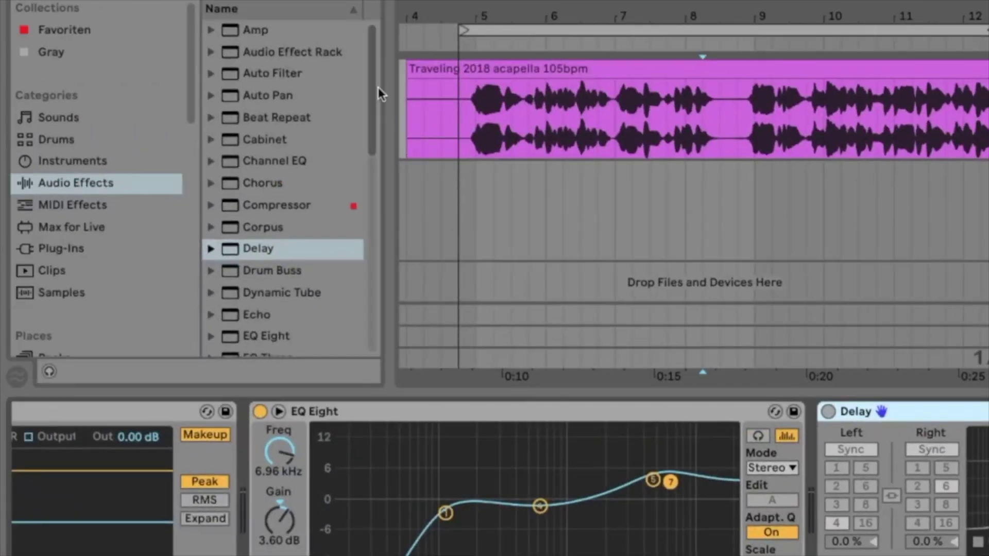
Drag Reverb from the Audio Effects browser into the chain after the Delay
{"action": "left_click_drag", "start_coordinate": [373, 77], "coordinate": [367, 264]}
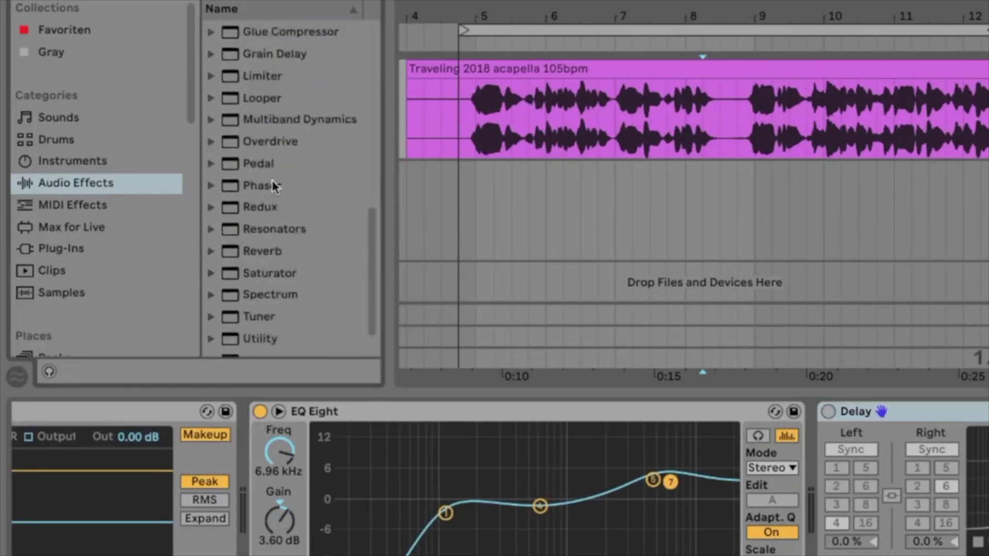
{"action": "left_click", "coordinate": [276, 253]}
{"action": "left_click_drag", "start_coordinate": [276, 252], "coordinate": [862, 367]}
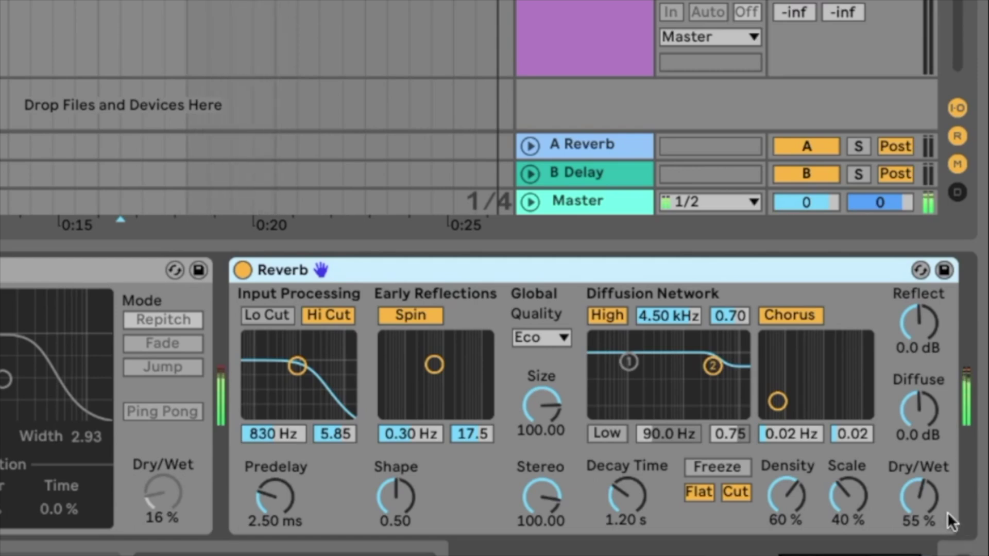
Lower the Reverb Dry/Wet and lengthen its decay time to 1.92 s
{"action": "left_click", "coordinate": [927, 496]}
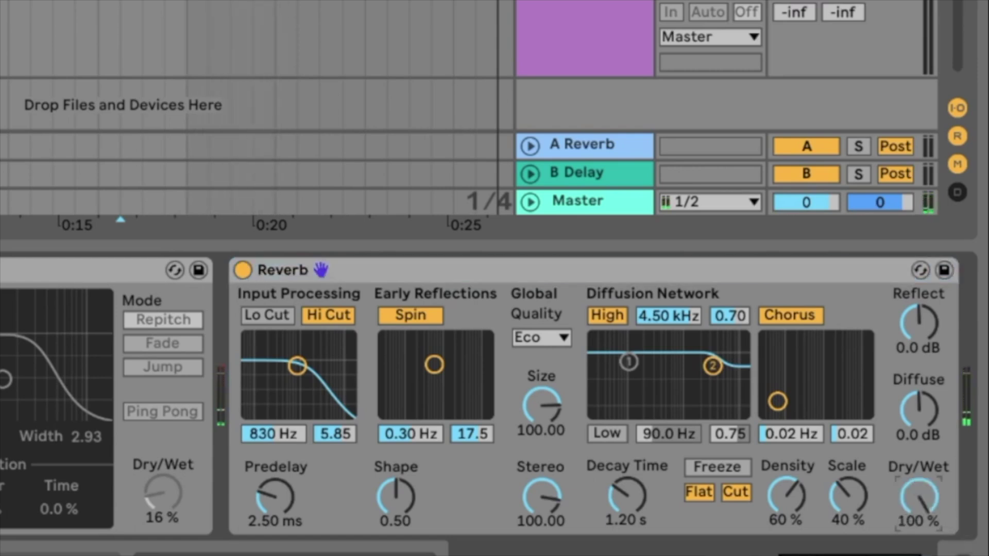
{"action": "left_click_drag", "start_coordinate": [928, 496], "coordinate": [920, 469]}
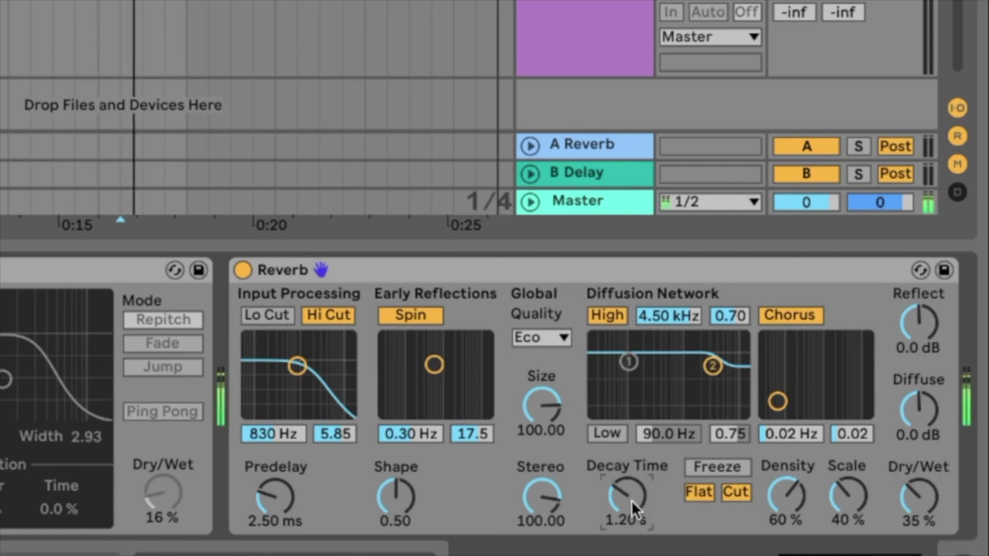
{"action": "mouse_move", "coordinate": [631, 500]}
{"action": "left_mouse_down"}
{"action": "mouse_move", "coordinate": [632, 453]}
{"action": "mouse_move", "coordinate": [632, 502]}
{"action": "left_mouse_up"}
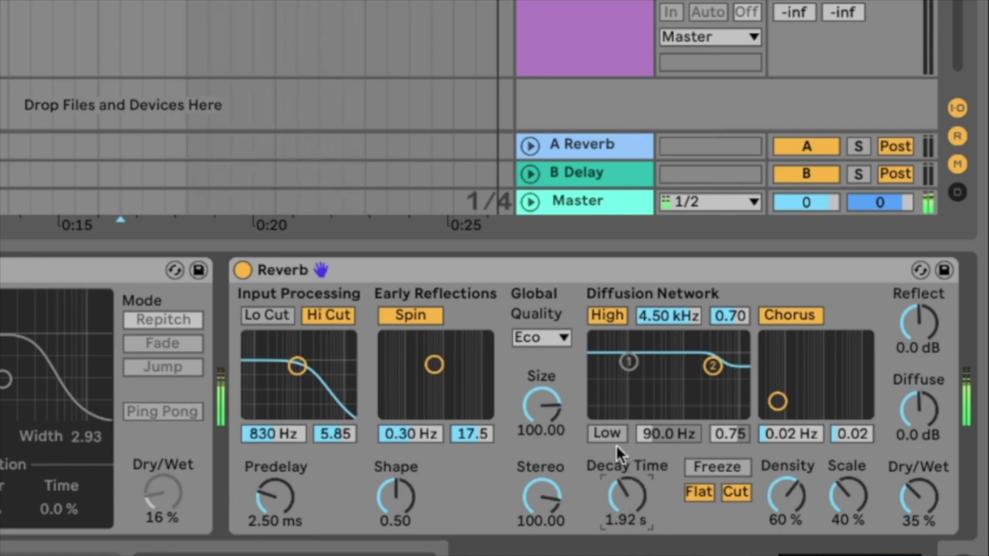
Enable input low cut at 1.13 kHz and low diffusion at 108 Hz, then set Dry/Wet to 33%
{"action": "left_click", "coordinate": [608, 433]}
{"action": "left_click", "coordinate": [270, 318]}
{"action": "left_click_drag", "start_coordinate": [296, 370], "coordinate": [302, 373]}
{"action": "left_click_drag", "start_coordinate": [628, 362], "coordinate": [634, 366]}
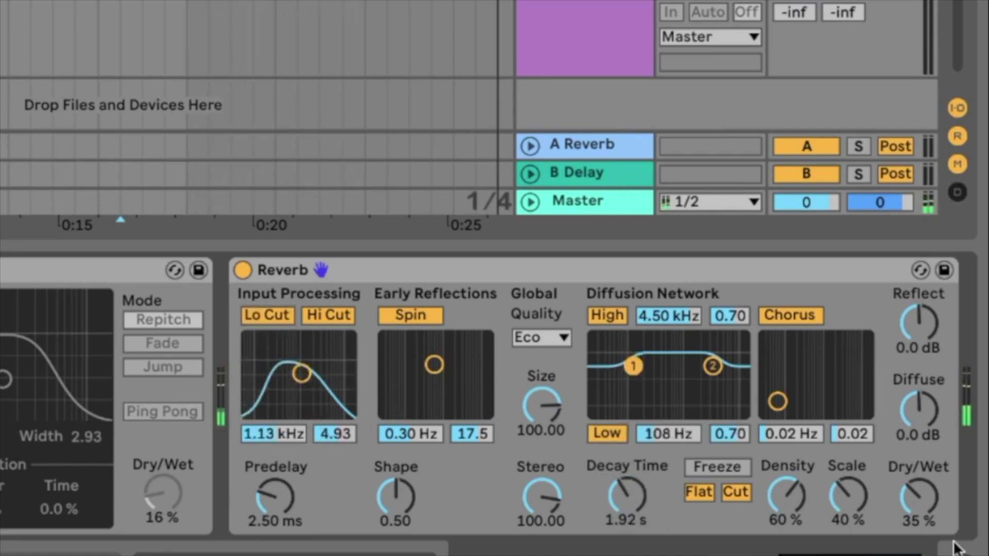
{"action": "left_click_drag", "start_coordinate": [903, 506], "coordinate": [892, 508]}
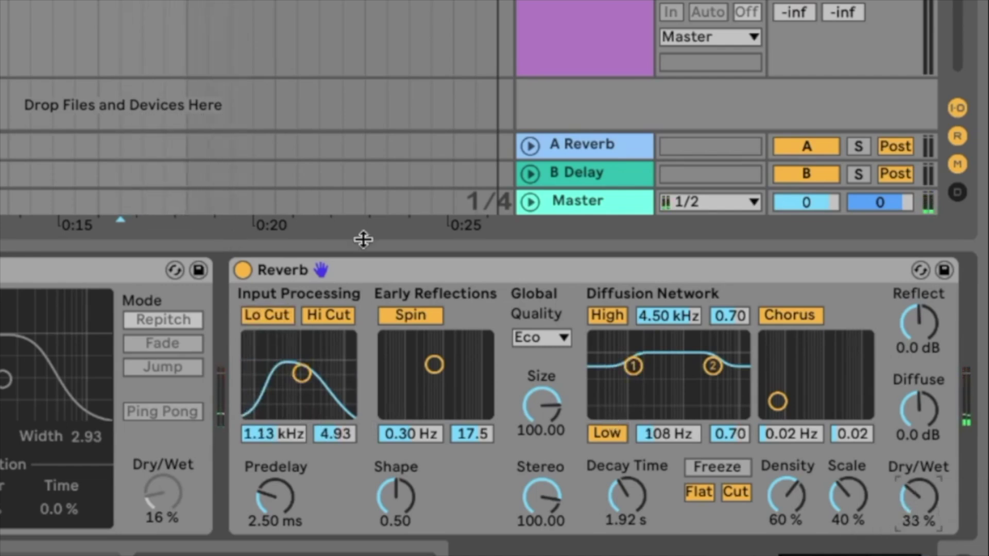
{"action": "left_click", "coordinate": [524, 270]}
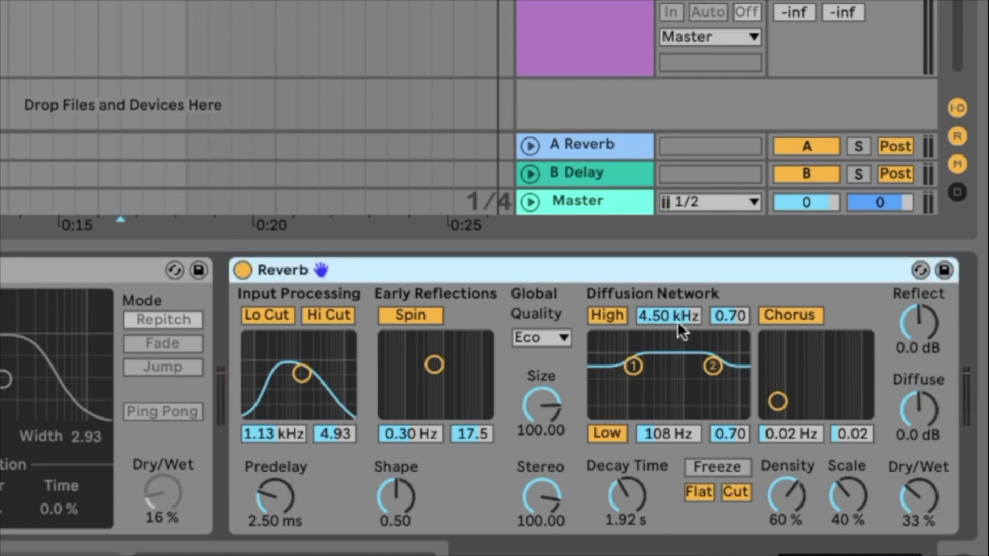
Hot-swap the Reverb, open the Hall presets, and audition Cathedral and Church
{"action": "left_click", "coordinate": [921, 270]}
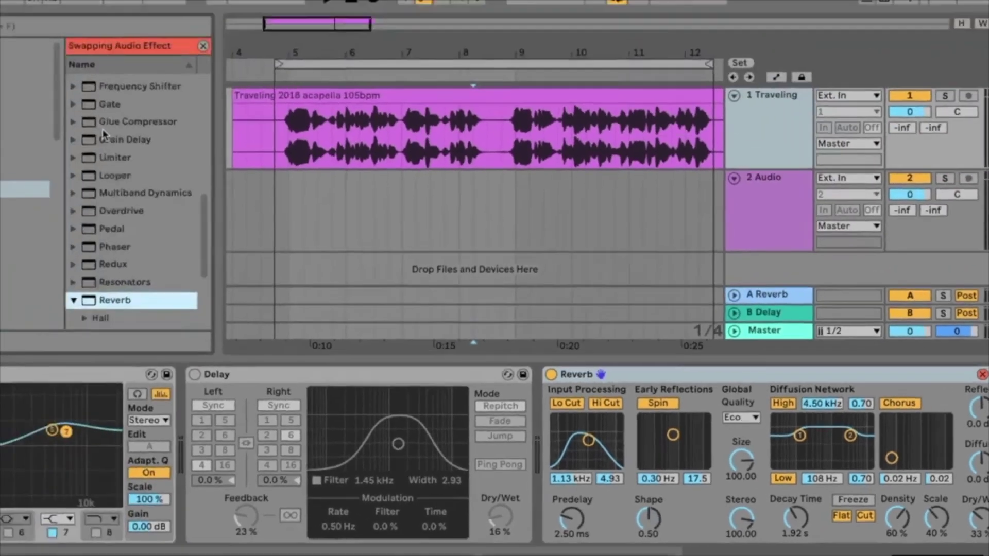
{"action": "scroll", "coordinate": [103, 135], "scroll_direction": "down", "scroll_amount": 1}
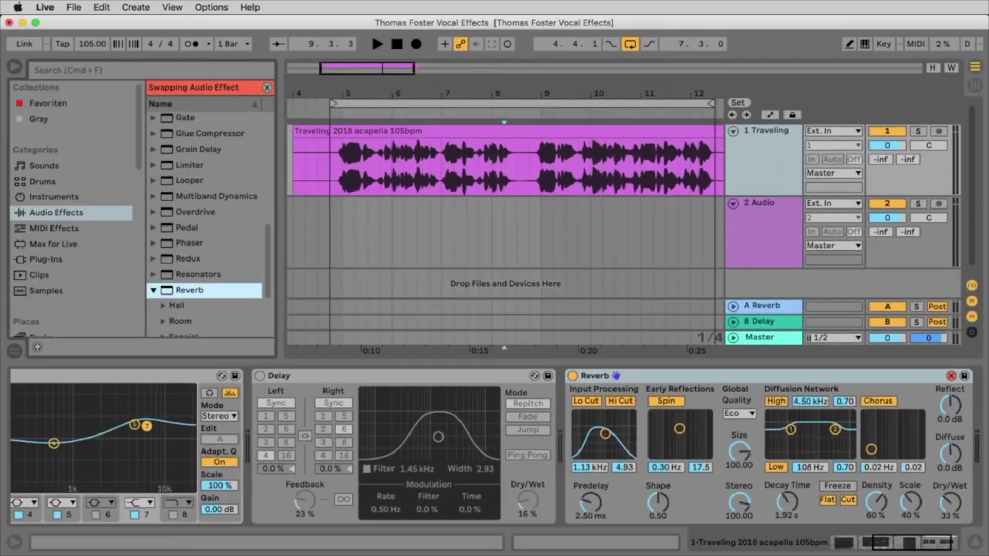
{"action": "scroll", "coordinate": [263, 191], "scroll_direction": "down", "scroll_amount": 3}
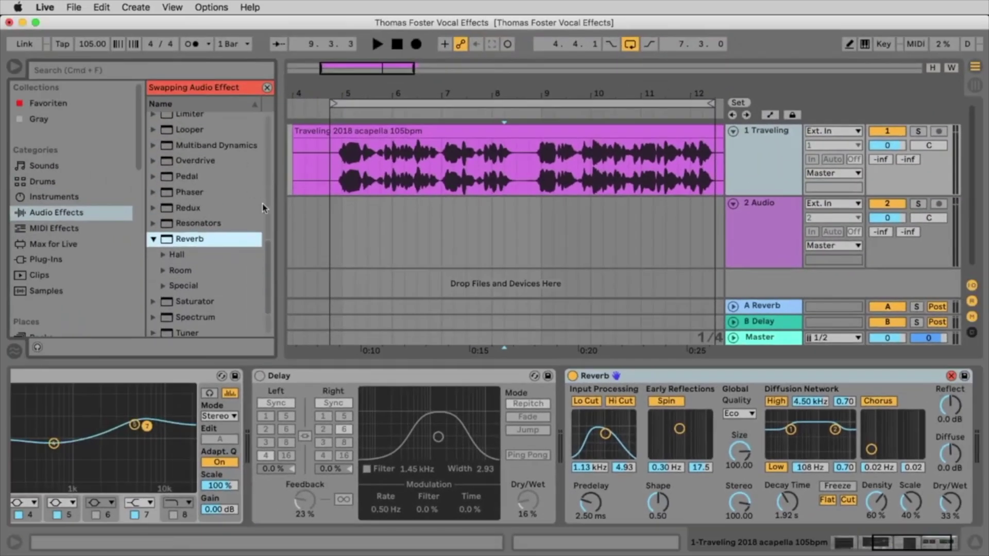
{"action": "left_click", "coordinate": [165, 257]}
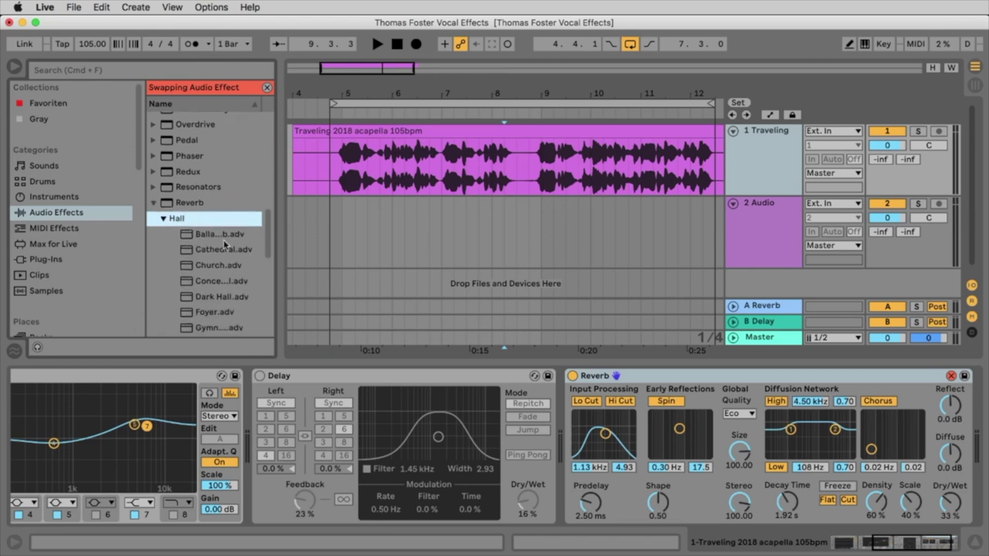
{"action": "left_click", "coordinate": [223, 240]}
{"action": "double_click", "coordinate": [218, 248]}
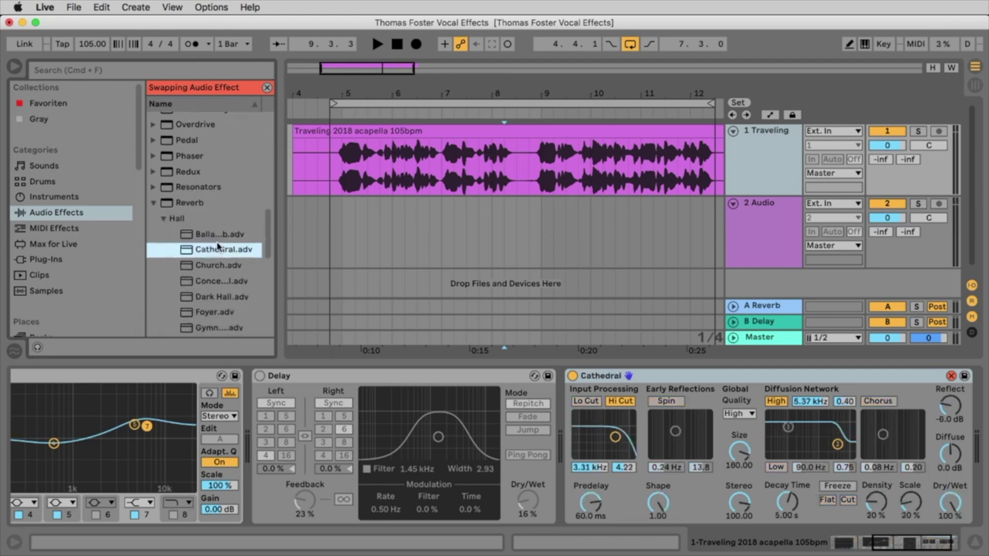
{"action": "key", "text": "space"}
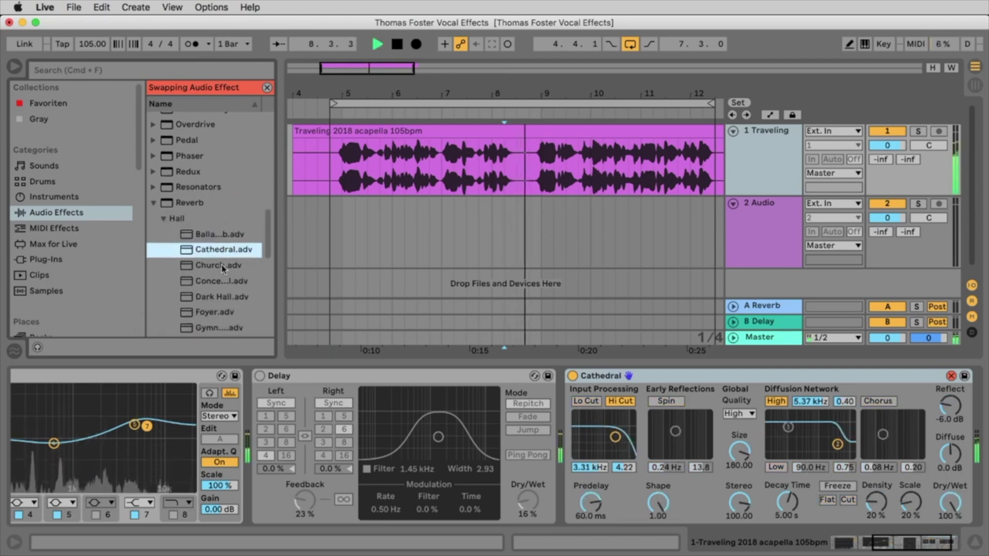
{"action": "double_click", "coordinate": [219, 266]}
Audition Dark Hall, Gymnasium, Large Hall and Main Hall, then load Vocal Hall and lower its Dry/Wet
{"action": "scroll", "coordinate": [225, 268], "scroll_direction": "down", "scroll_amount": 2}
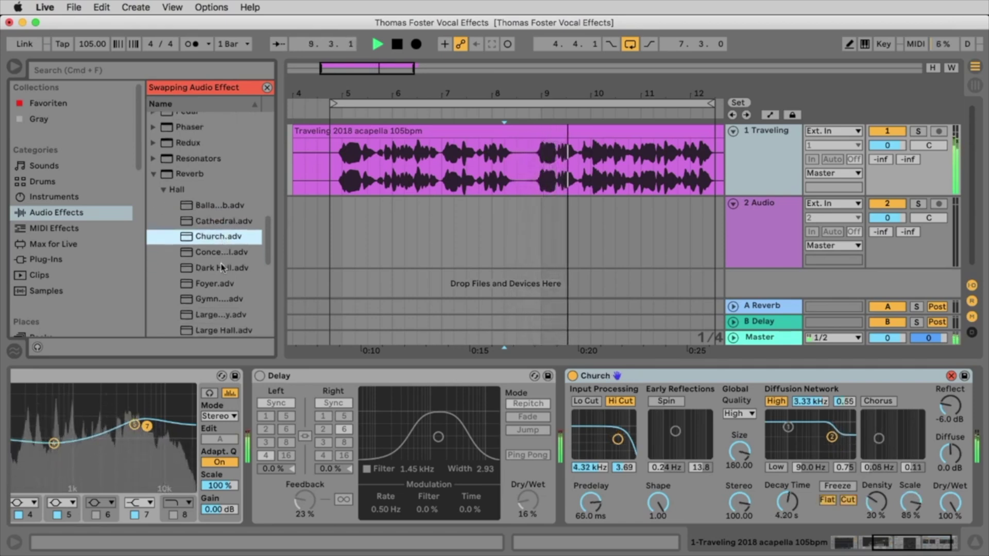
{"action": "double_click", "coordinate": [223, 268]}
{"action": "left_click_drag", "start_coordinate": [279, 267], "coordinate": [332, 267]}
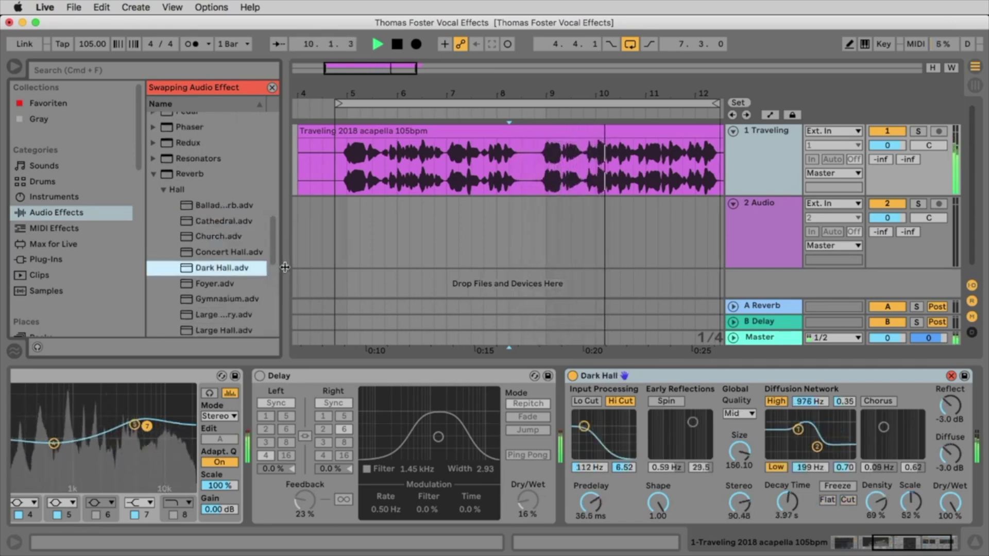
{"action": "double_click", "coordinate": [268, 299]}
{"action": "scroll", "coordinate": [266, 289], "scroll_direction": "down", "scroll_amount": 2}
{"action": "scroll", "coordinate": [266, 289], "scroll_direction": "down", "scroll_amount": 1}
{"action": "double_click", "coordinate": [221, 291]}
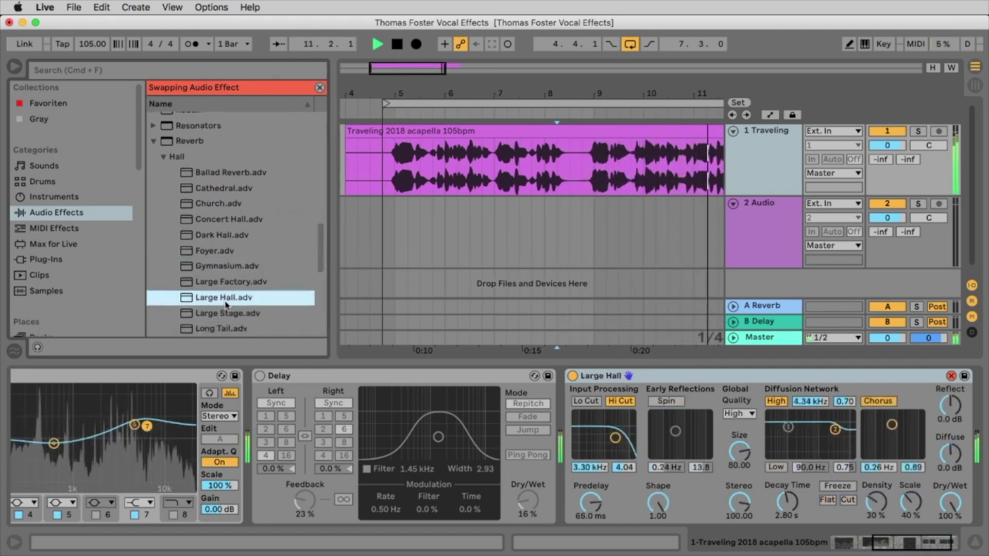
{"action": "scroll", "coordinate": [231, 289], "scroll_direction": "down", "scroll_amount": 6}
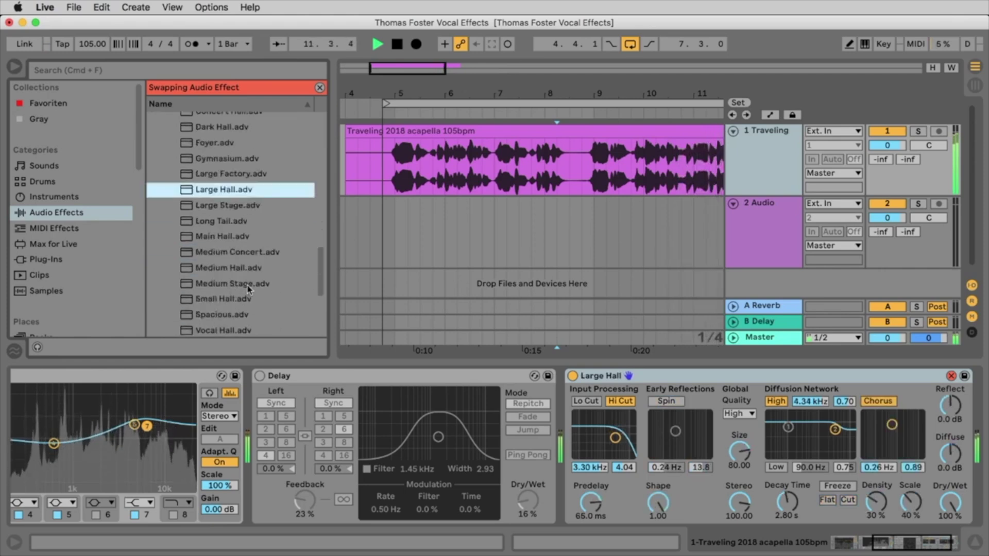
{"action": "double_click", "coordinate": [226, 239]}
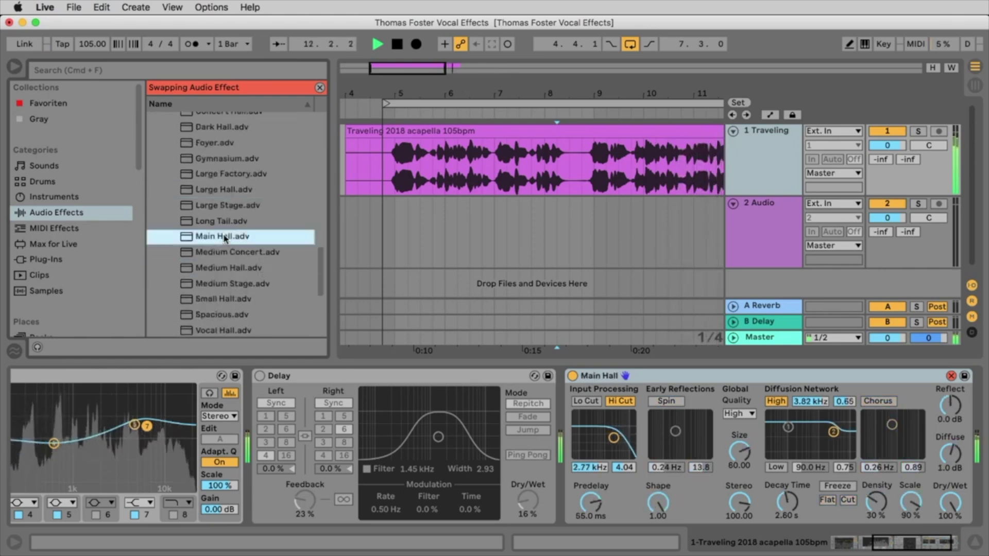
{"action": "double_click", "coordinate": [217, 330]}
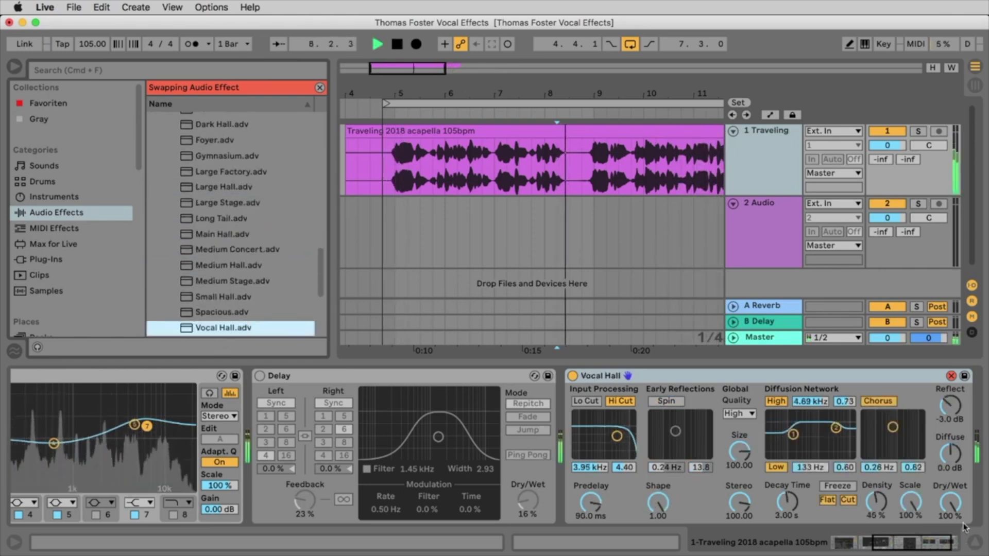
{"action": "left_click_drag", "start_coordinate": [951, 503], "coordinate": [950, 536]}
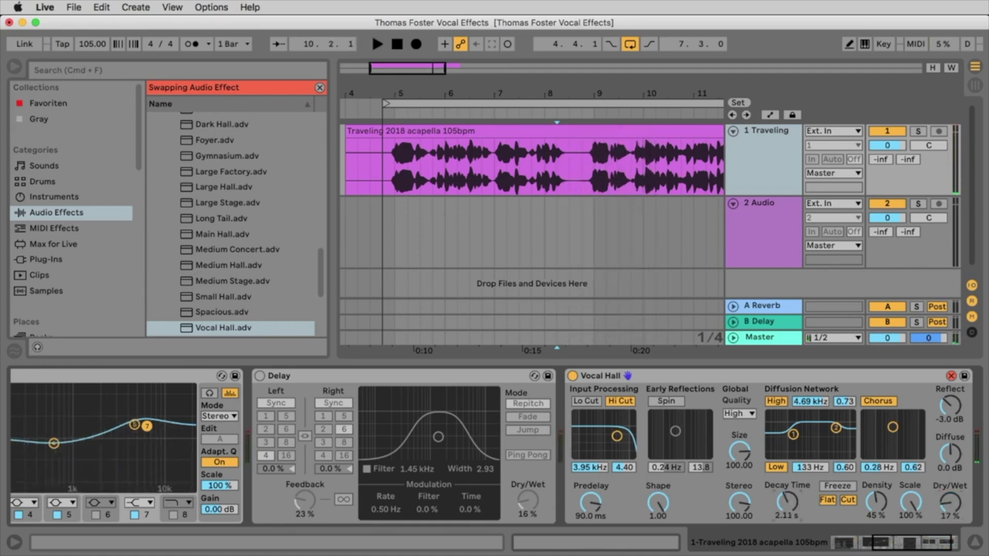
Re-enable the Delay, play the full vocal chain, and switch off arrangement looping
{"action": "key", "text": "space"}
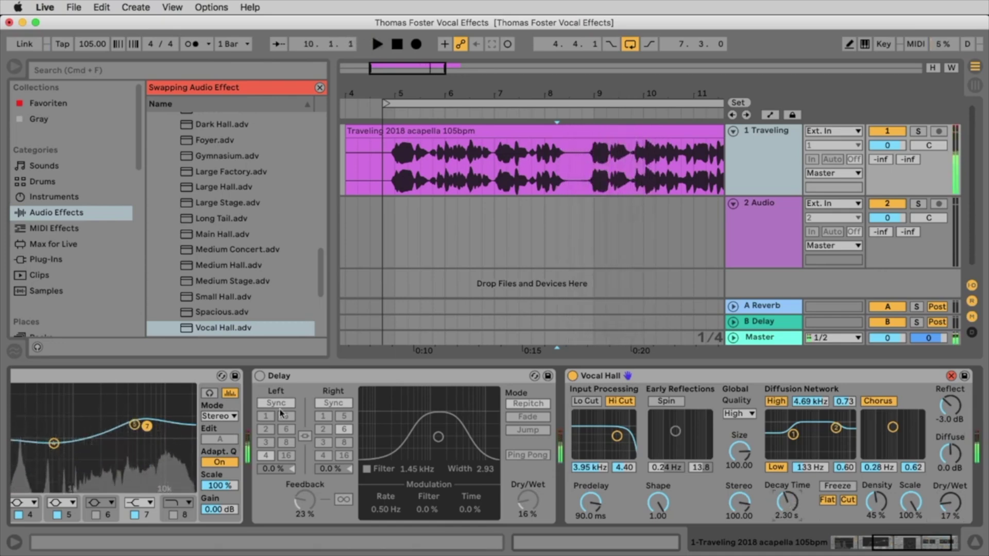
{"action": "left_click", "coordinate": [260, 379]}
{"action": "key", "text": "space"}
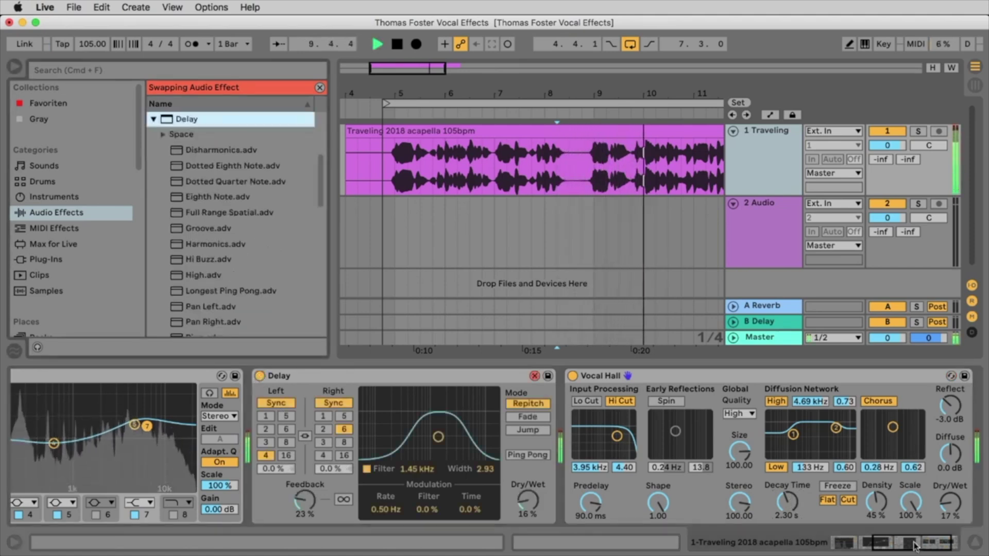
{"action": "left_click_drag", "start_coordinate": [611, 92], "coordinate": [588, 98]}
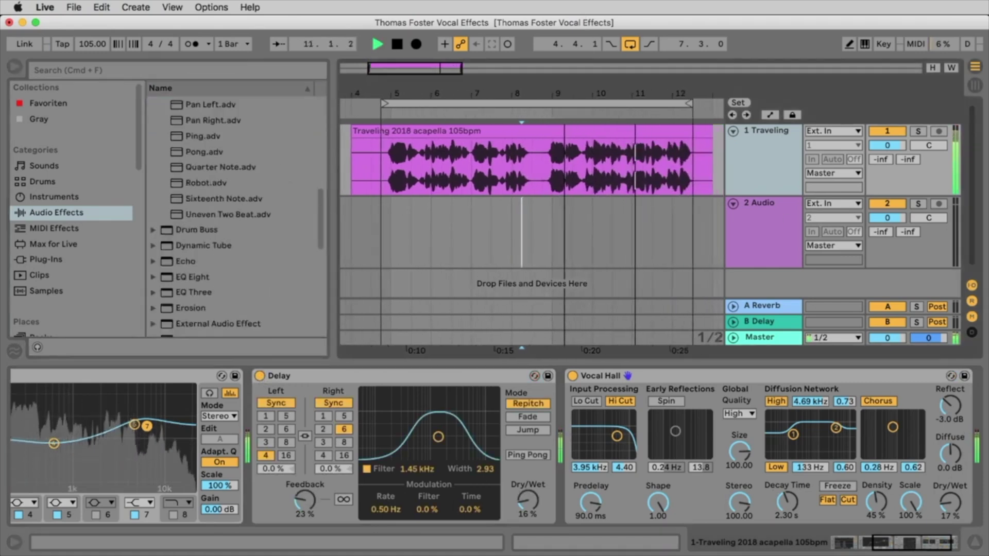
{"action": "left_click", "coordinate": [629, 45]}
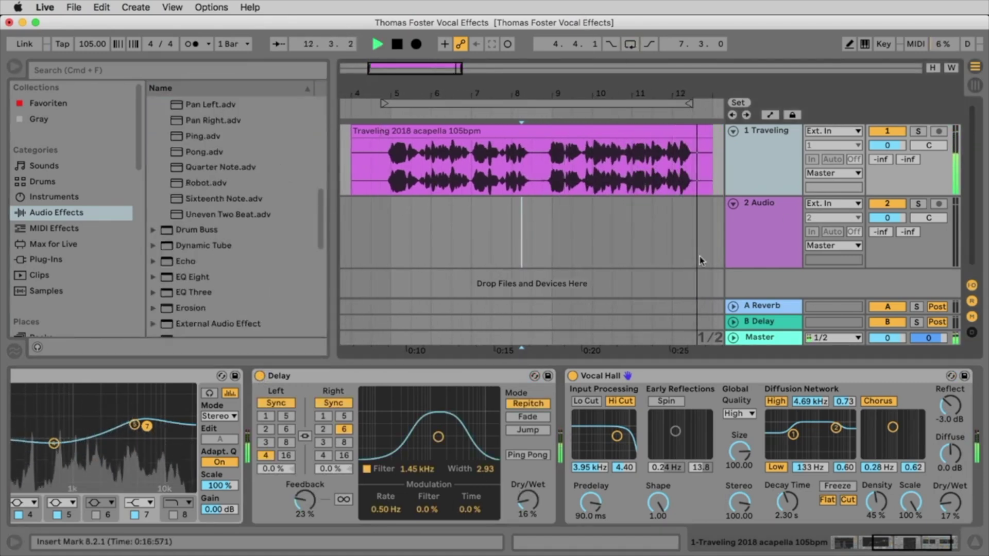